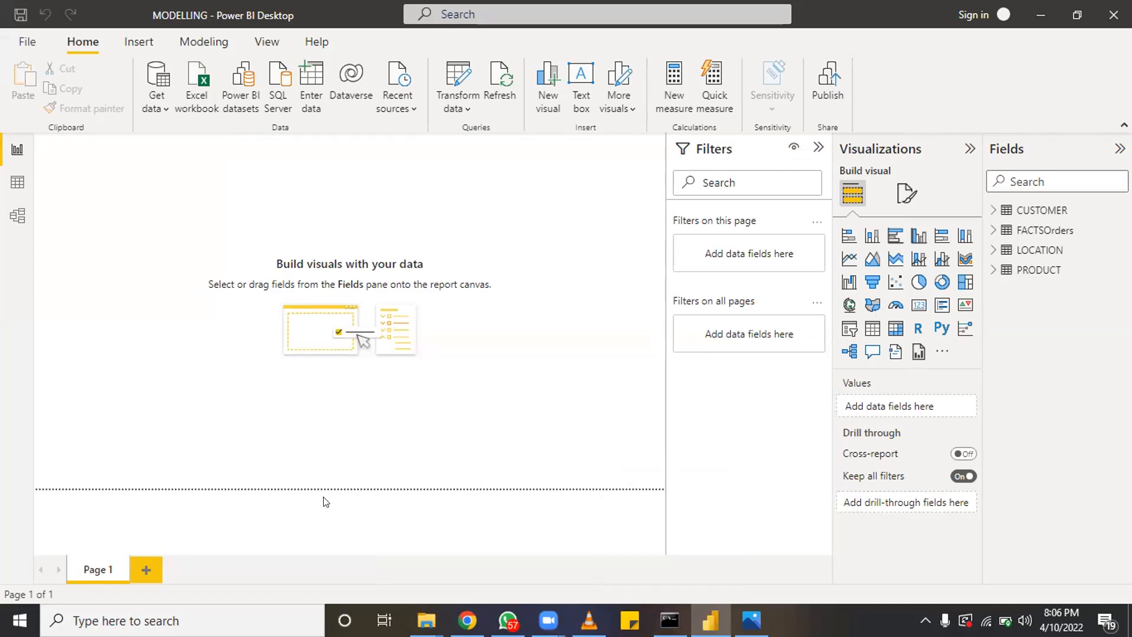
Search Windows for "sq", launch SQL Server Profiler 18 and minimize its window
left_click(186, 611)
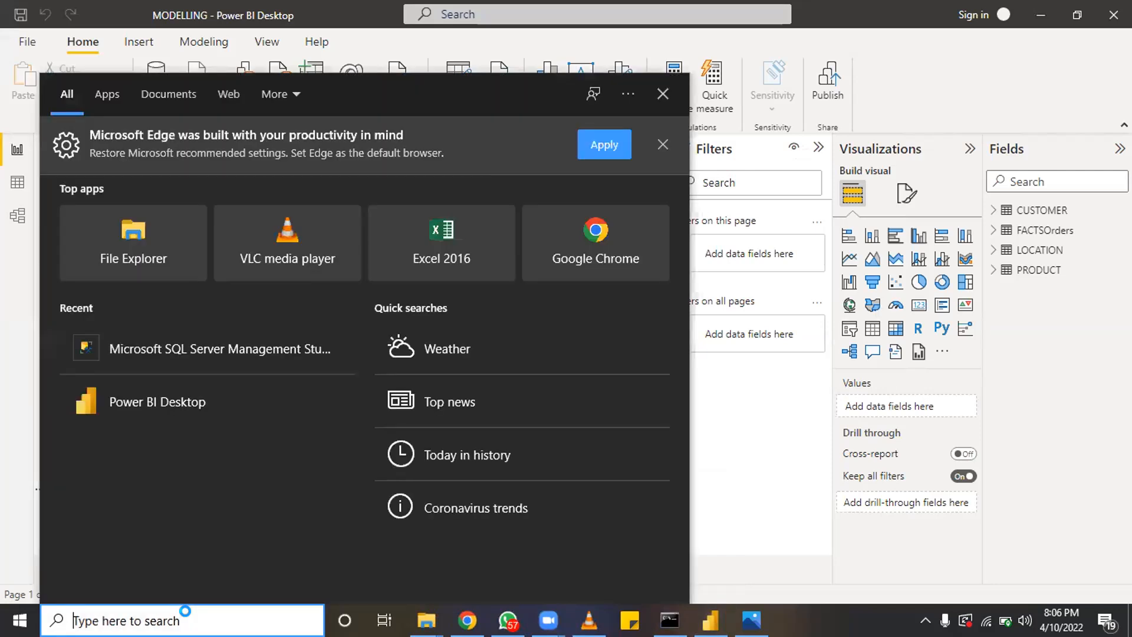
type("s")
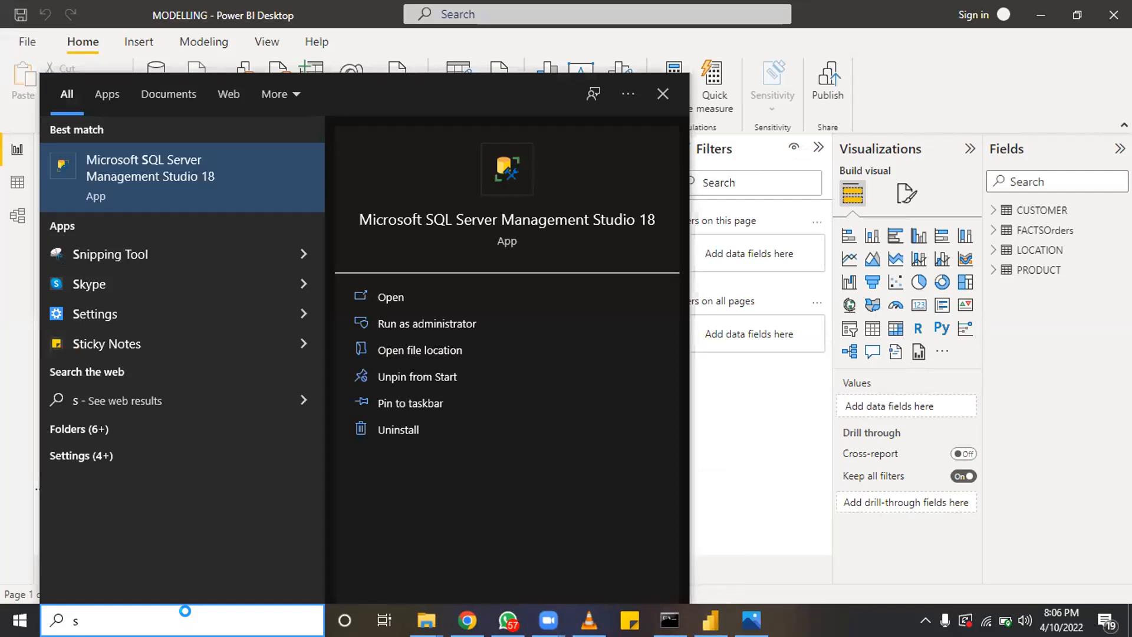
type("q")
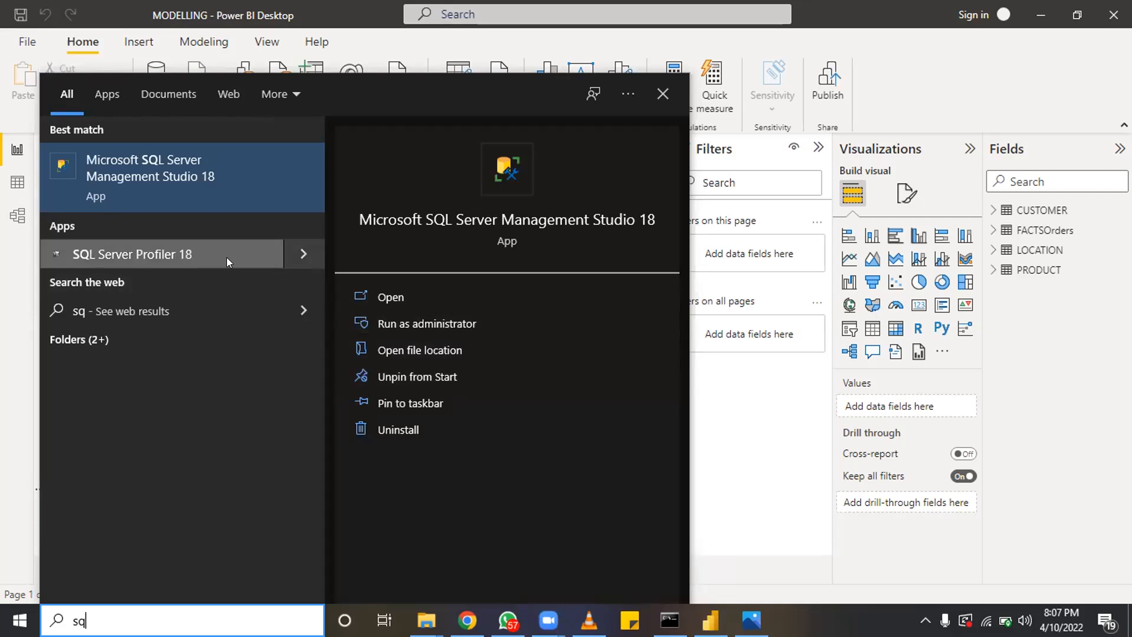
left_click(318, 248)
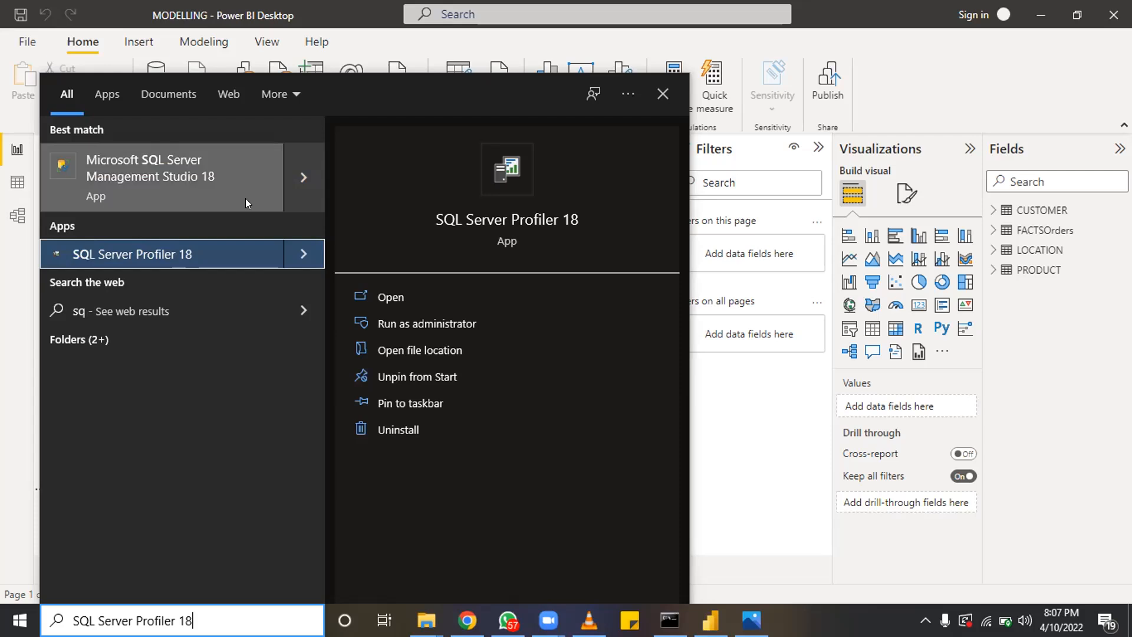
left_click(244, 242)
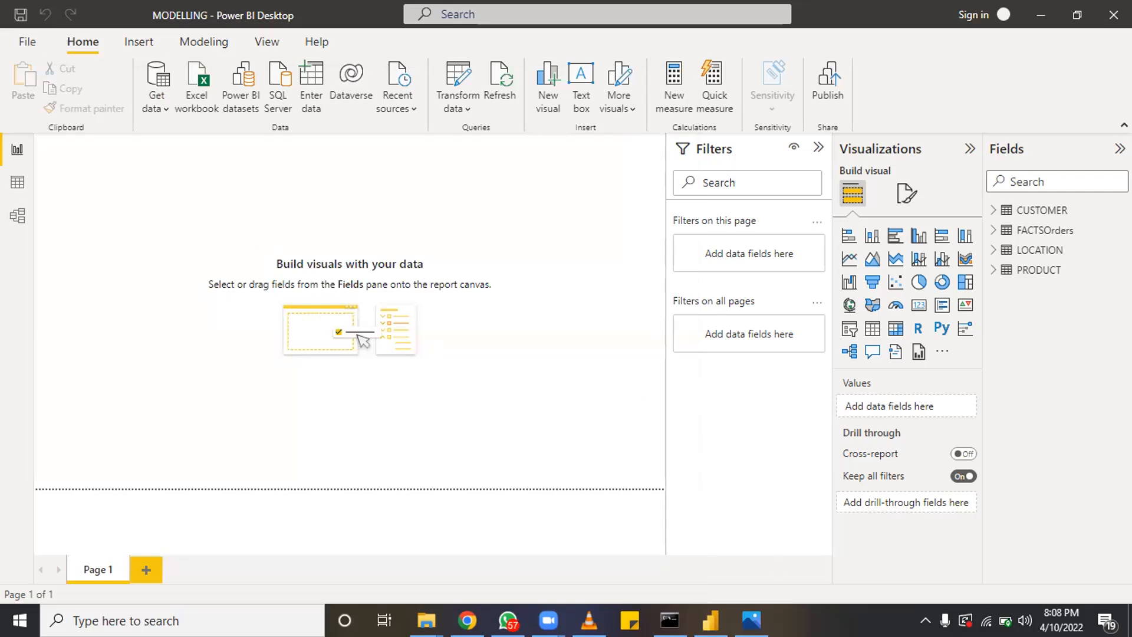
key("super")
type("sq")
key("Return")
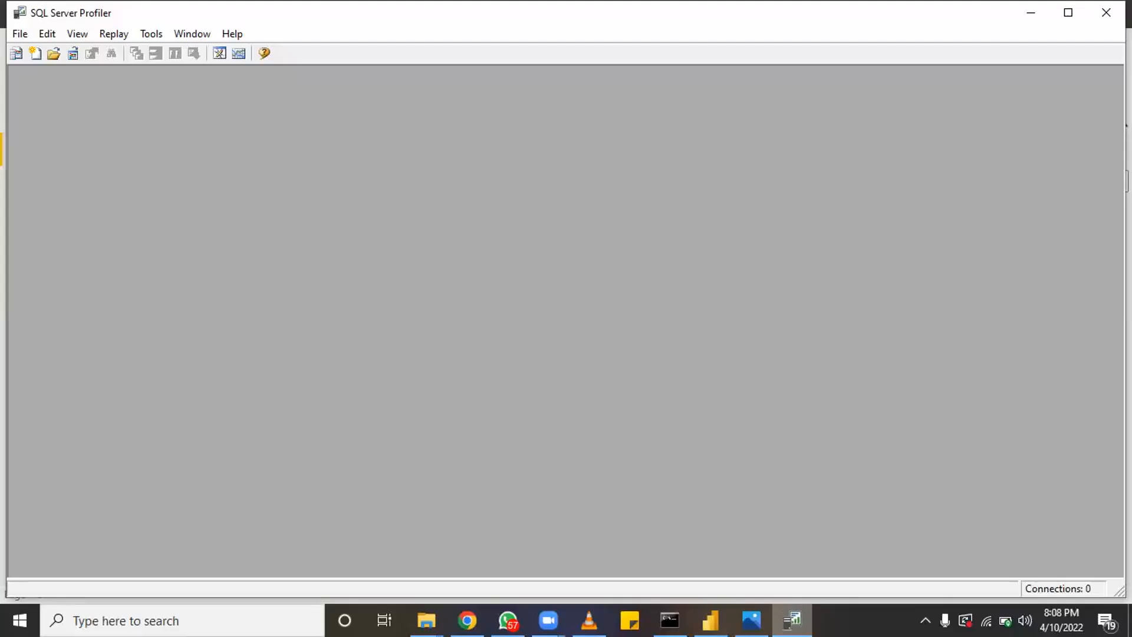
left_click(1029, 12)
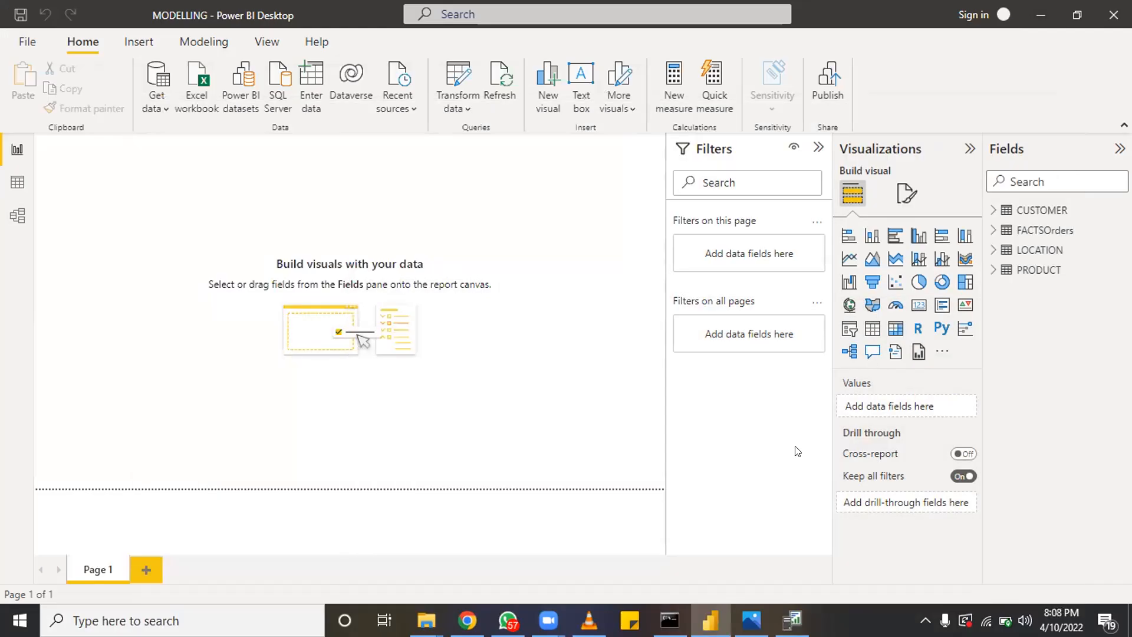
Launch Microsoft SQL Server Management Studio 18 from Windows search and close the SQL Server Profiler window
key("super+s")
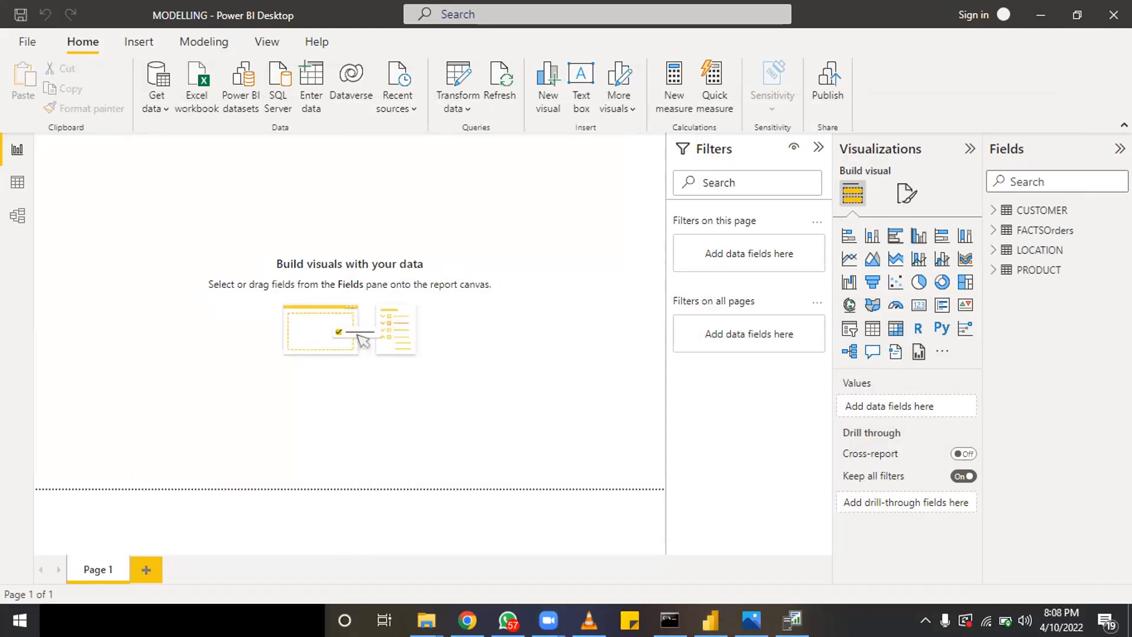
type("sq")
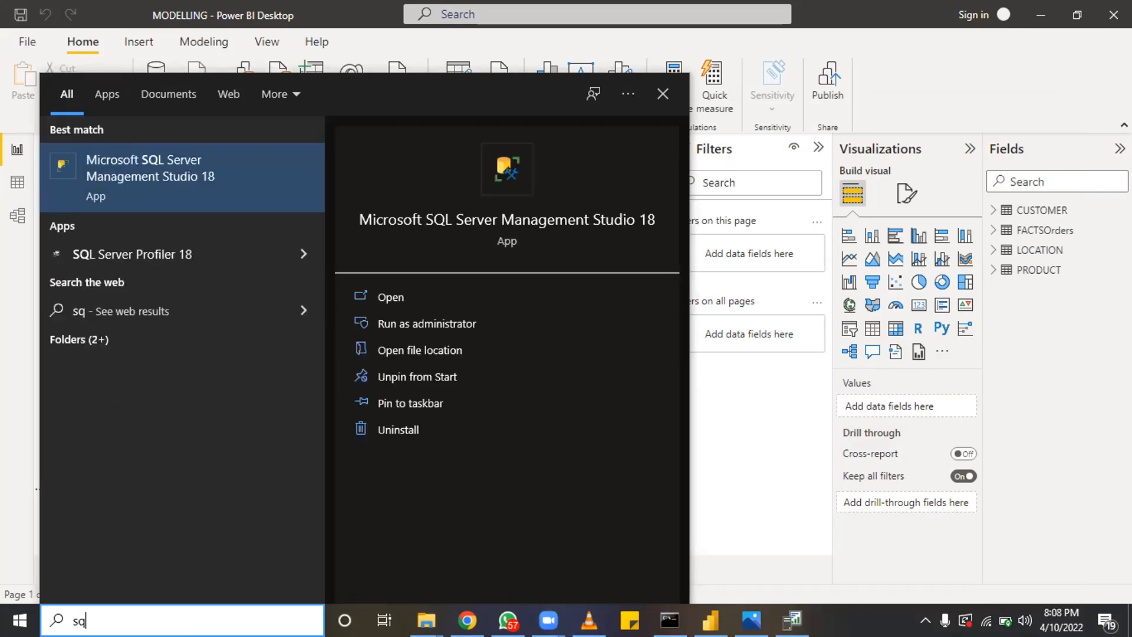
left_click(177, 176)
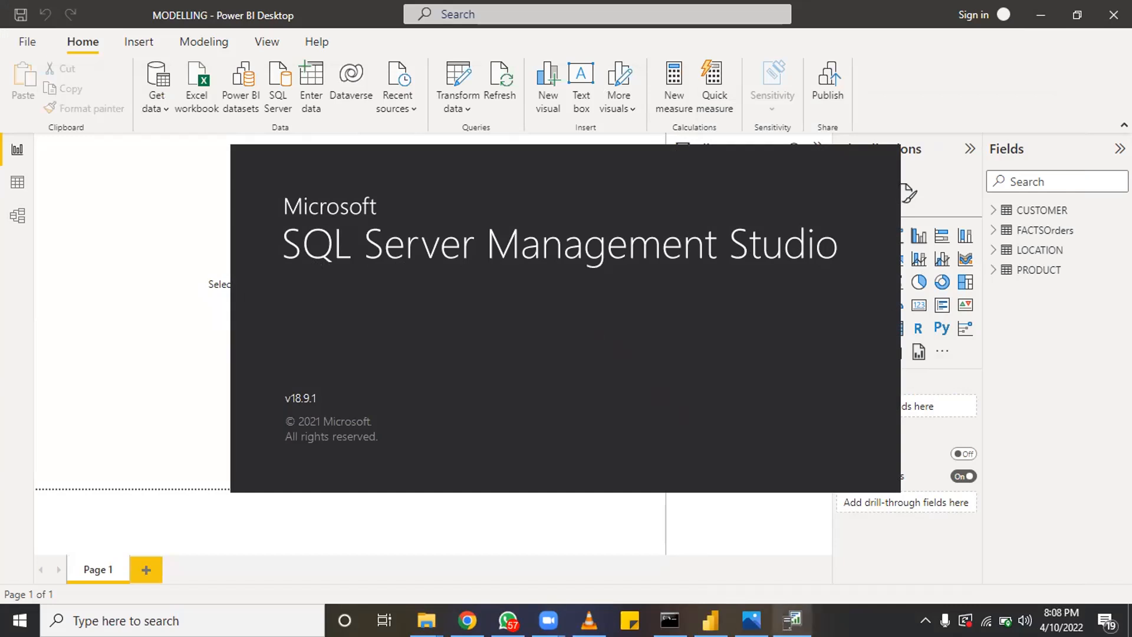
mouse_move(793, 619)
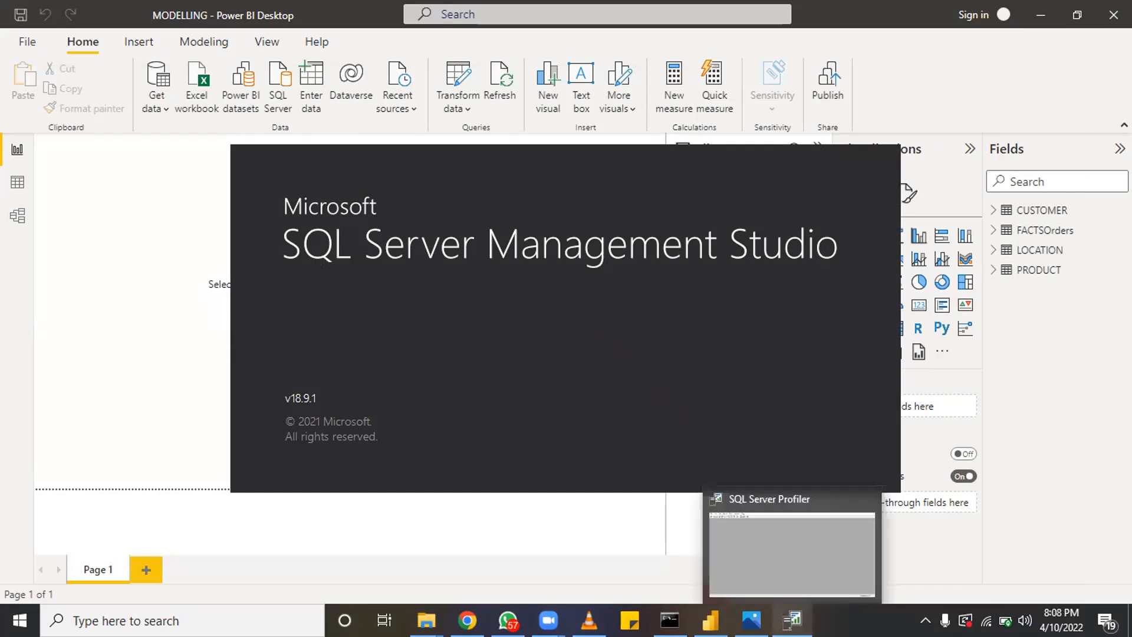
left_click(865, 498)
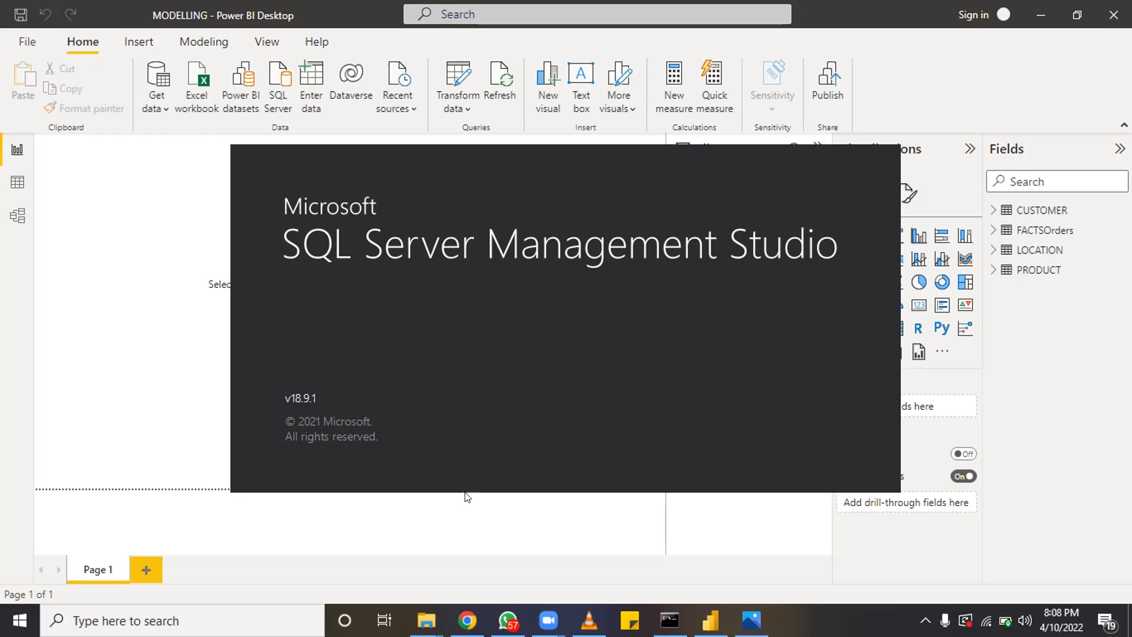
Switch to File Explorer, go to the setups folder on the Desktop and run the SQL2019-SSEI-Expr installer
mouse_move(427, 616)
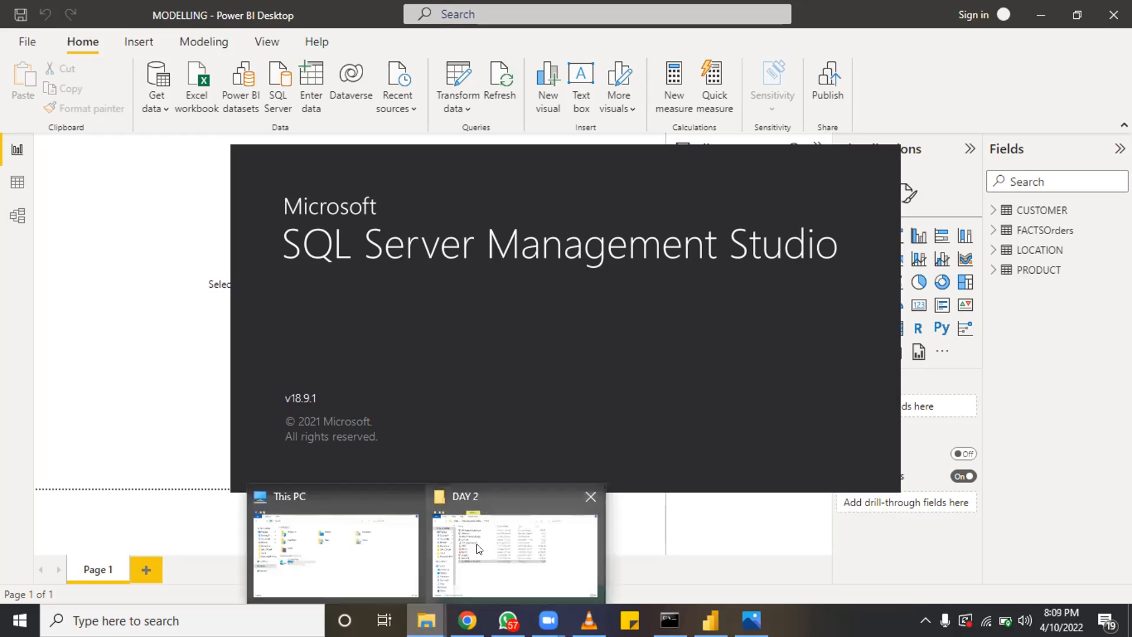
left_click(479, 549)
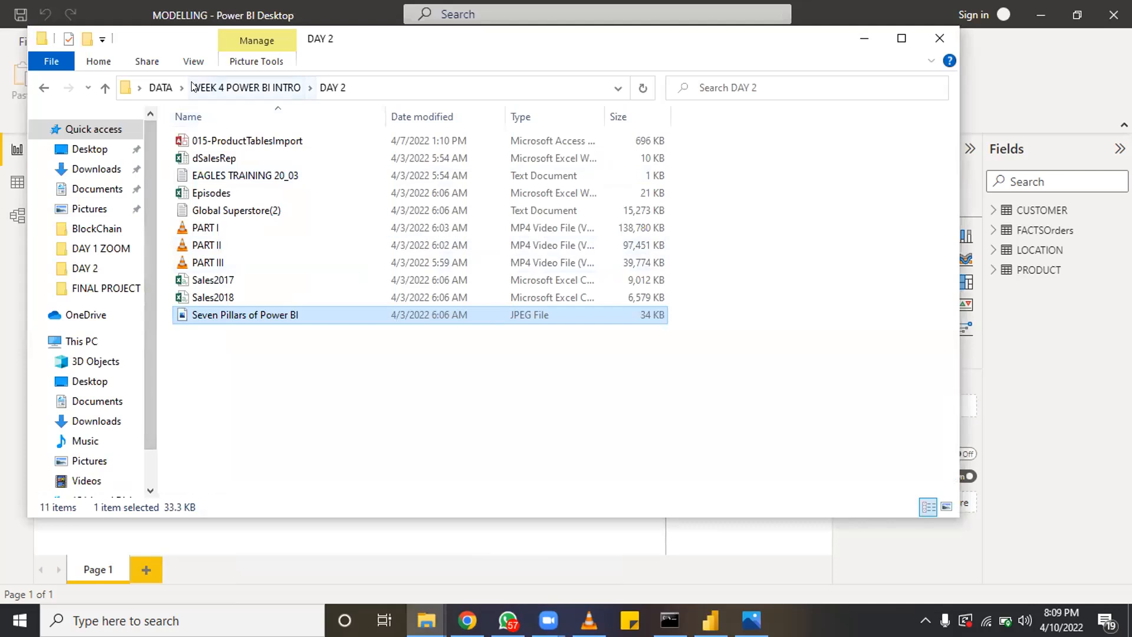
left_click(160, 87)
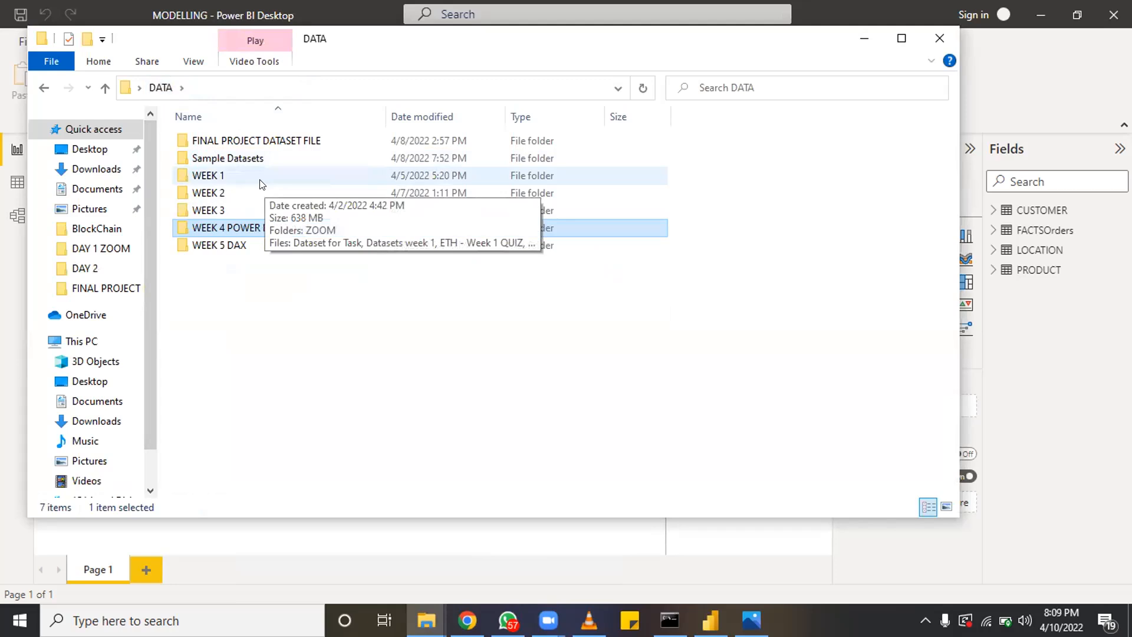
left_click(115, 386)
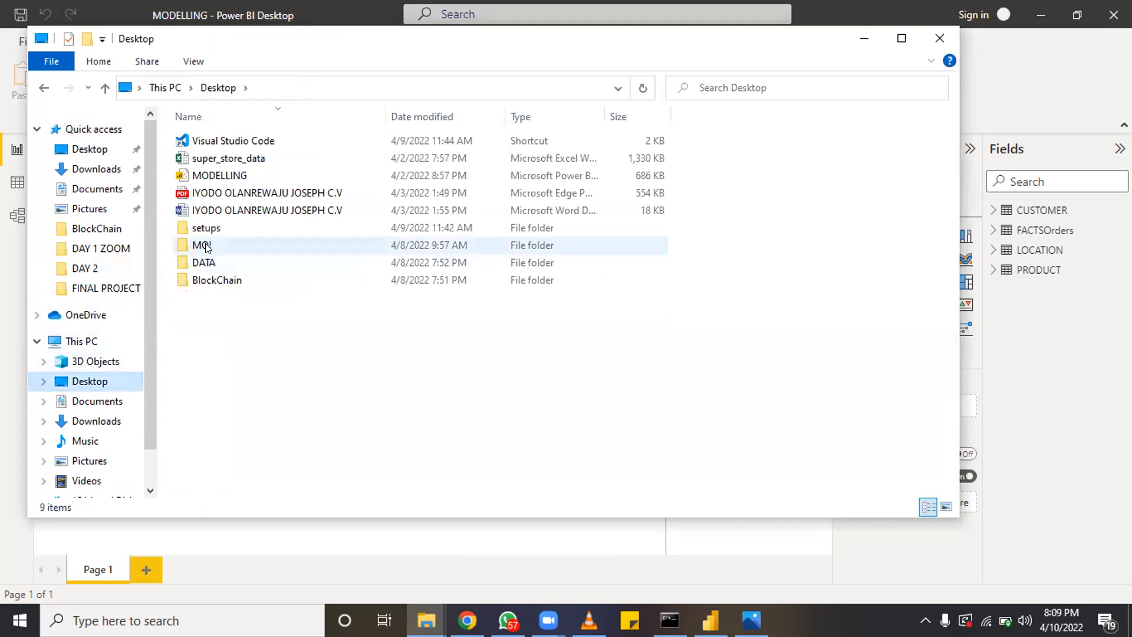
double_click(207, 228)
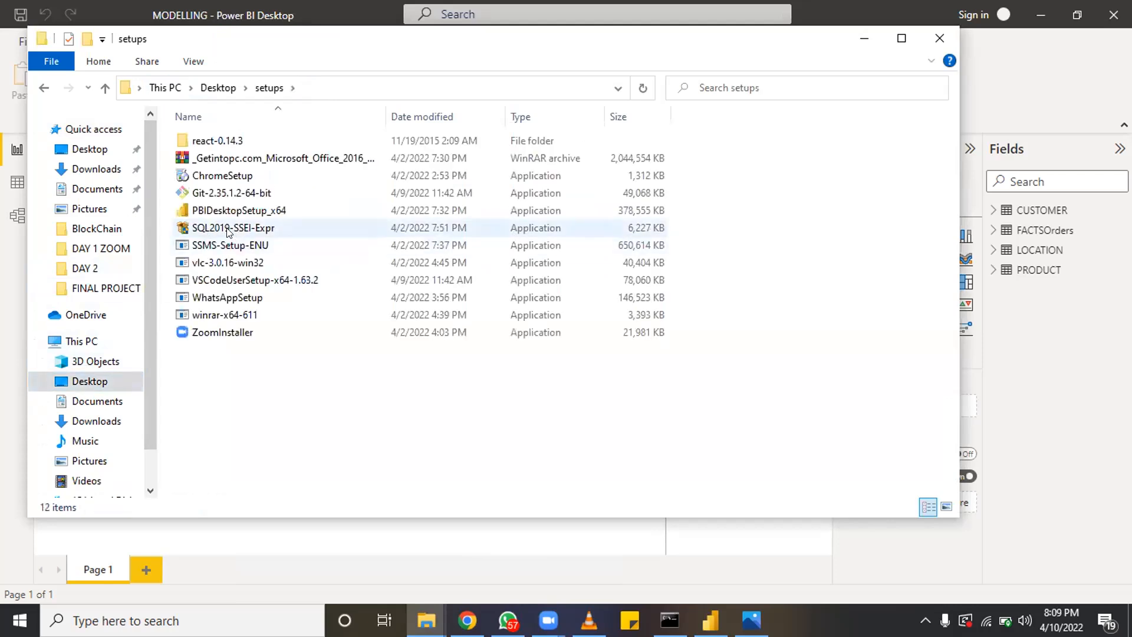
left_click(227, 229)
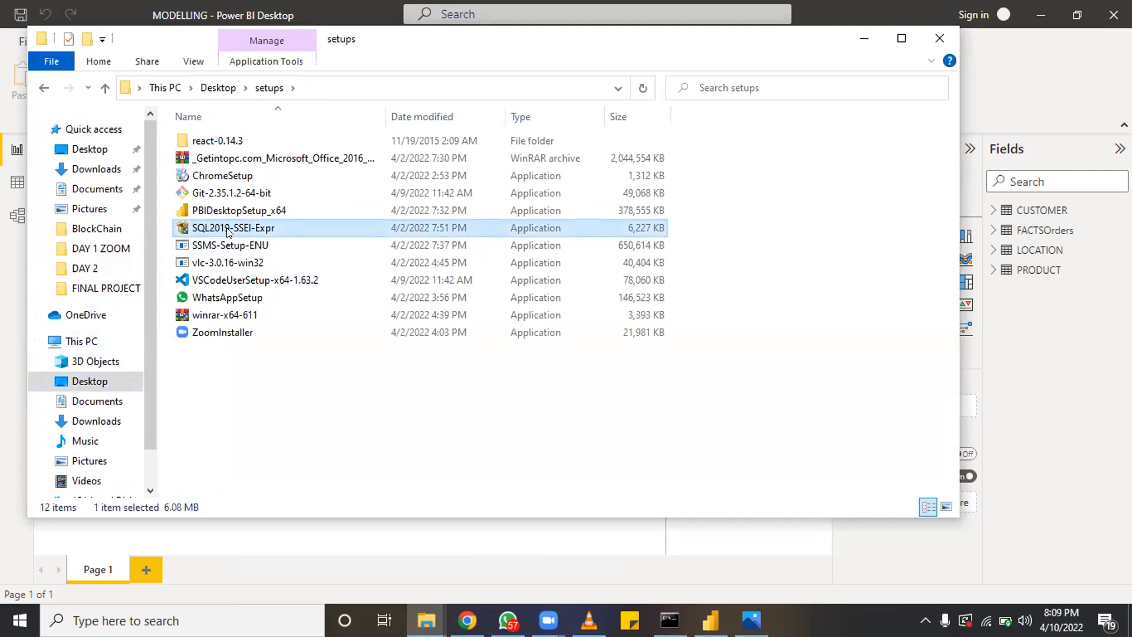
double_click(227, 229)
Search Windows for an installed "sql server ex" and "sql server 2019" program, and close the search
key("super")
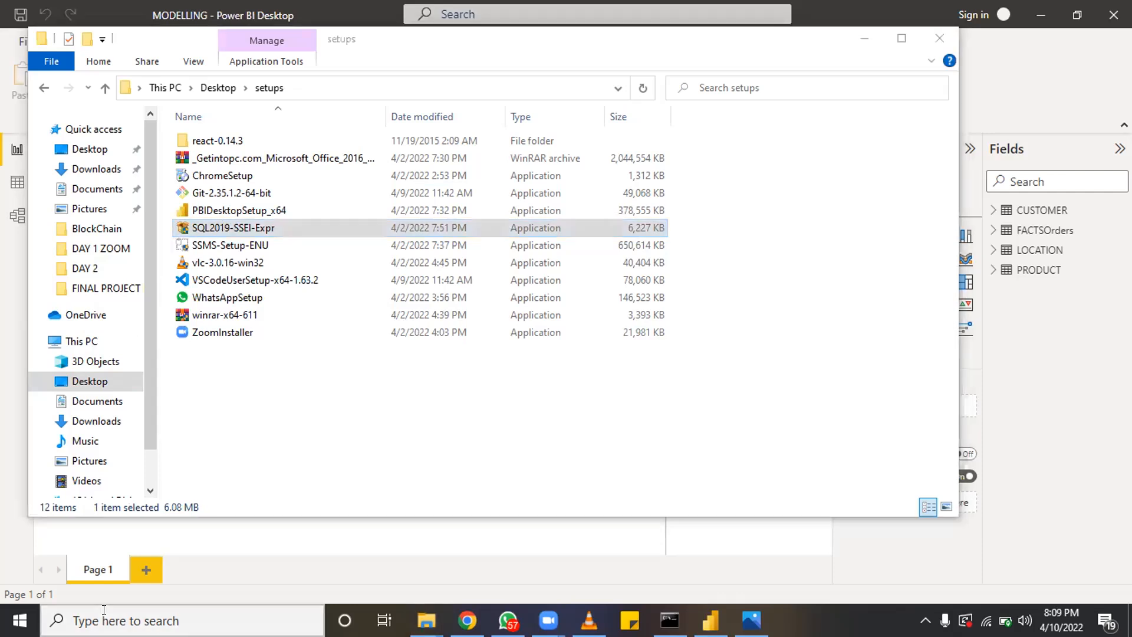
type("sql ser")
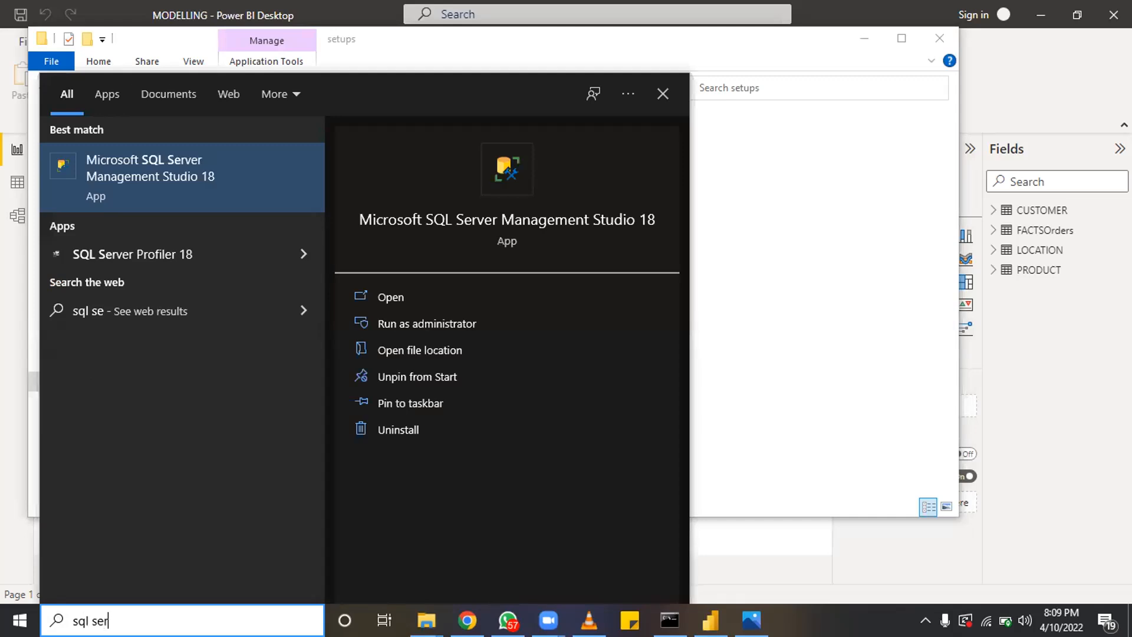
type("ver")
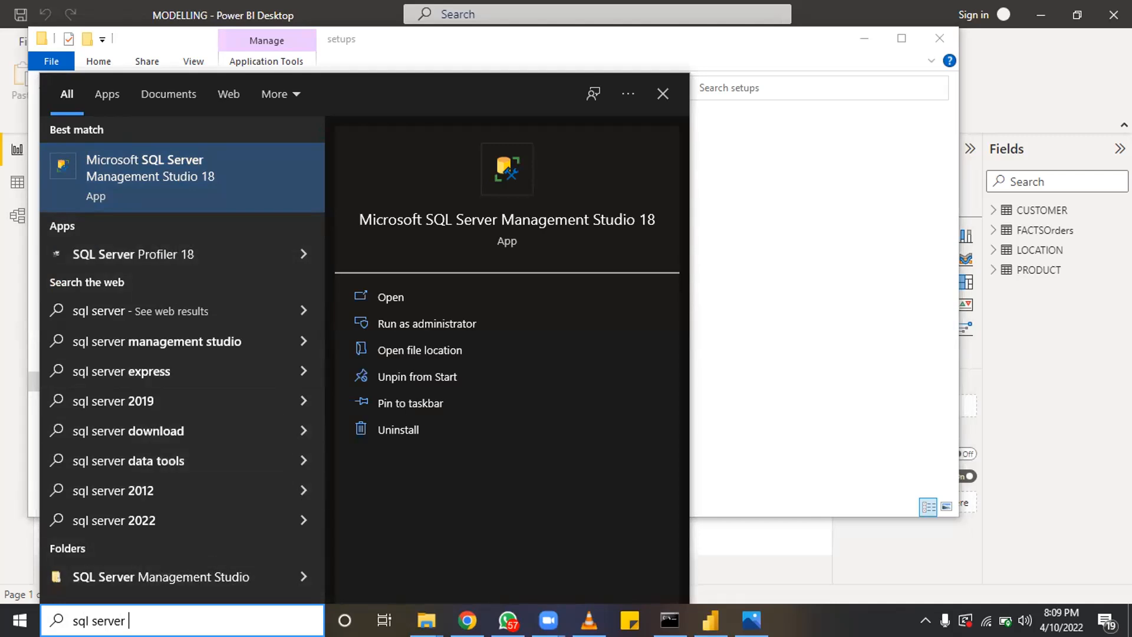
type("ex")
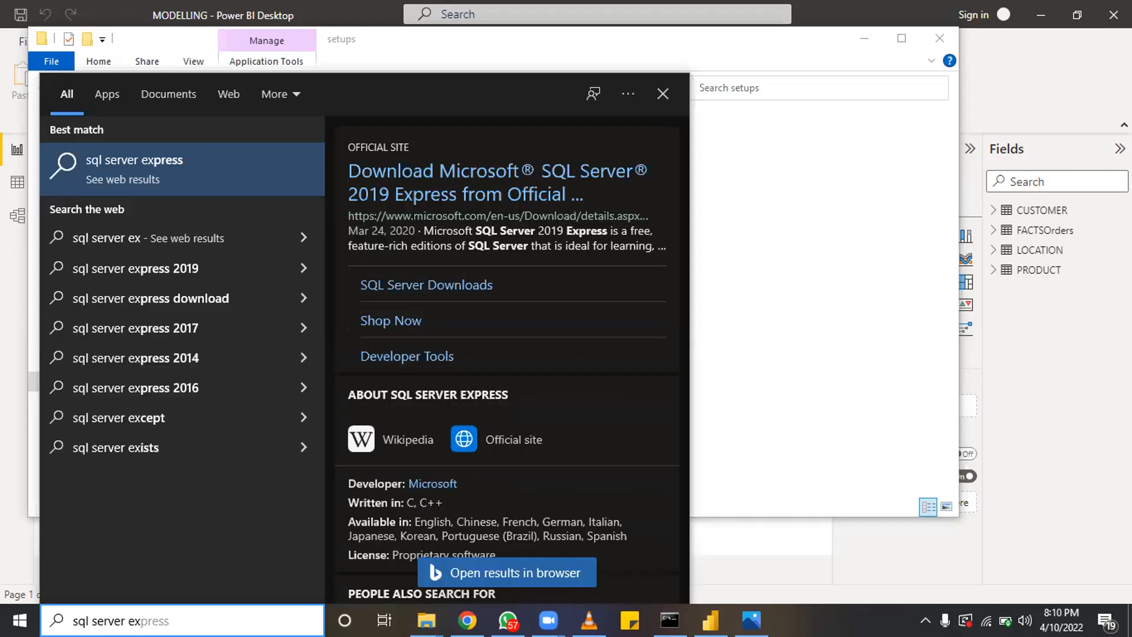
key("BackSpace")
key("BackSpace")
type("2")
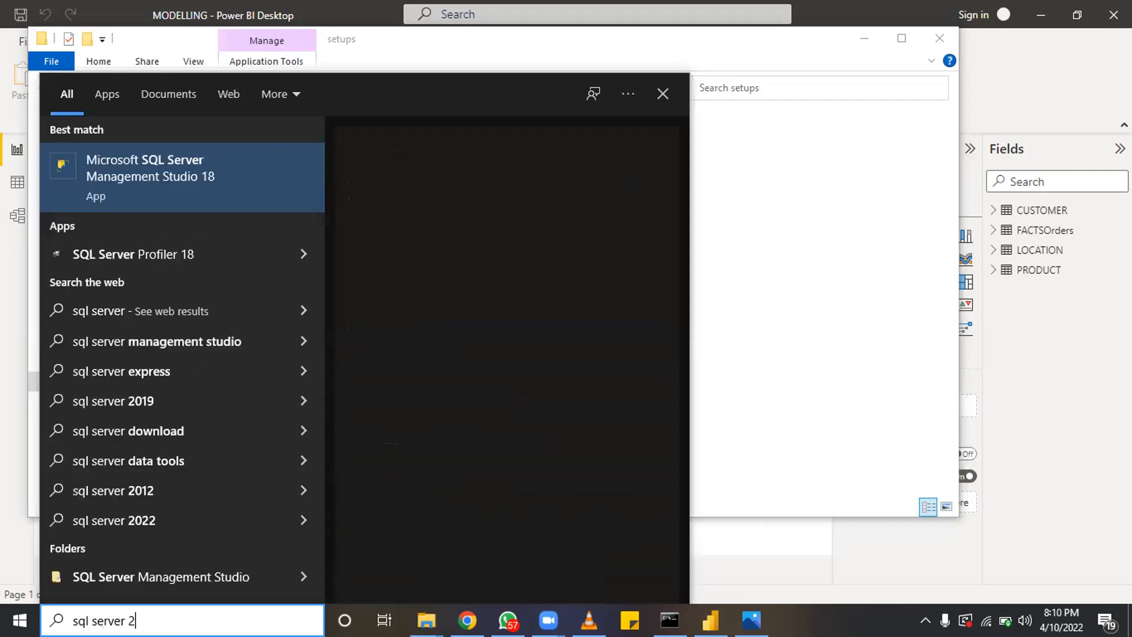
type("019")
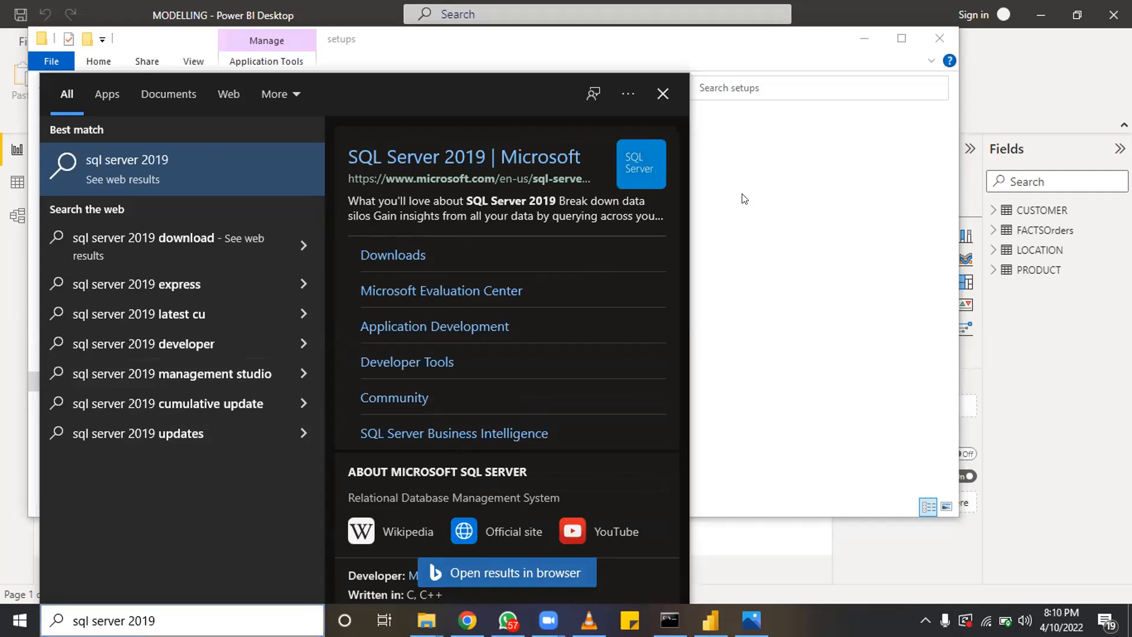
key("Escape")
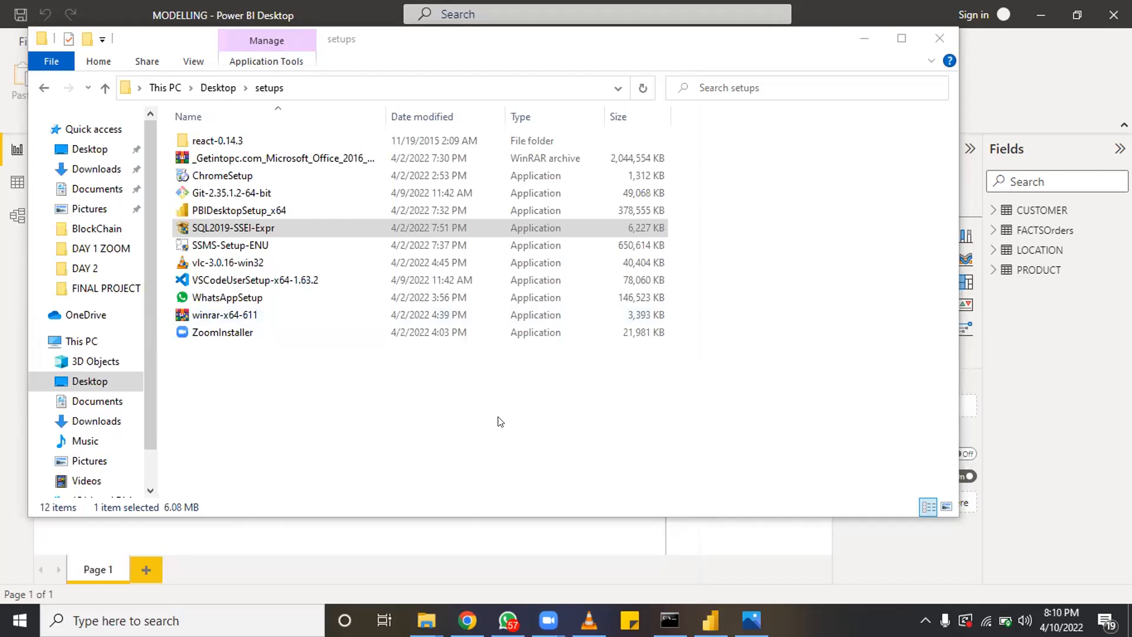
Switch to WhatsApp and open the data training stream group chat
left_click(508, 621)
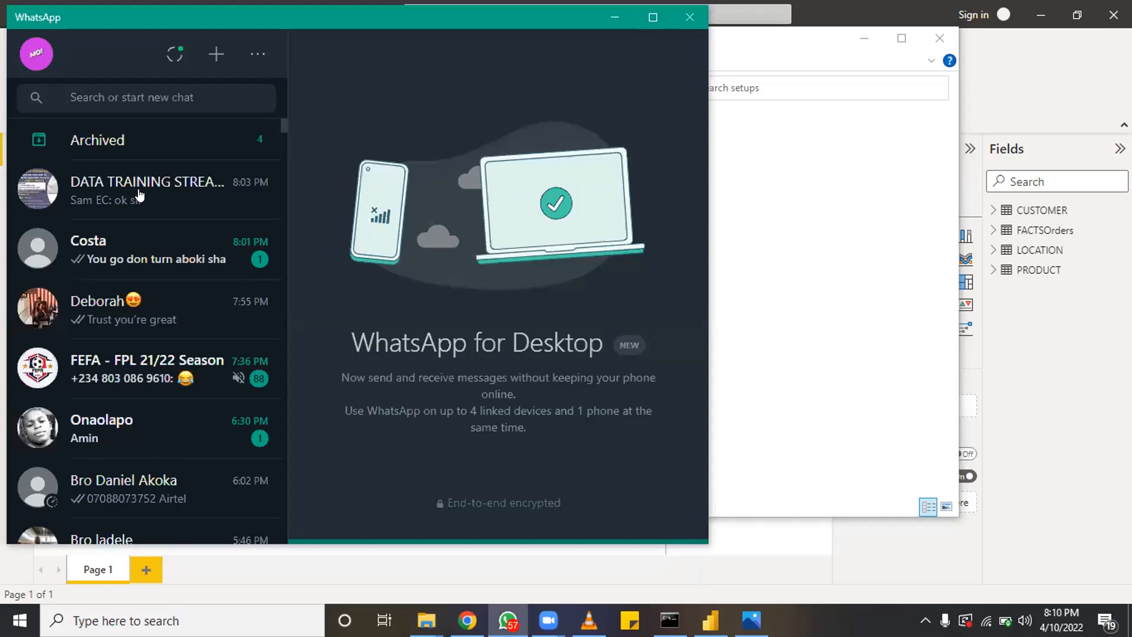
left_click(140, 194)
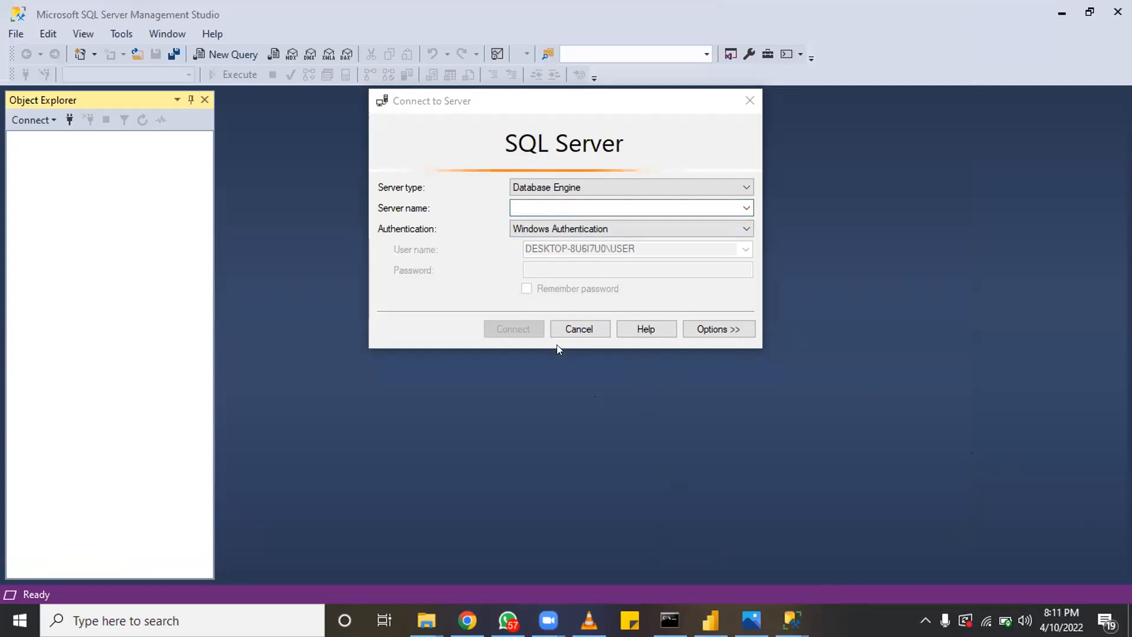
Check the Server name choices in Management Studio's Connect to Server dialog
left_click(746, 207)
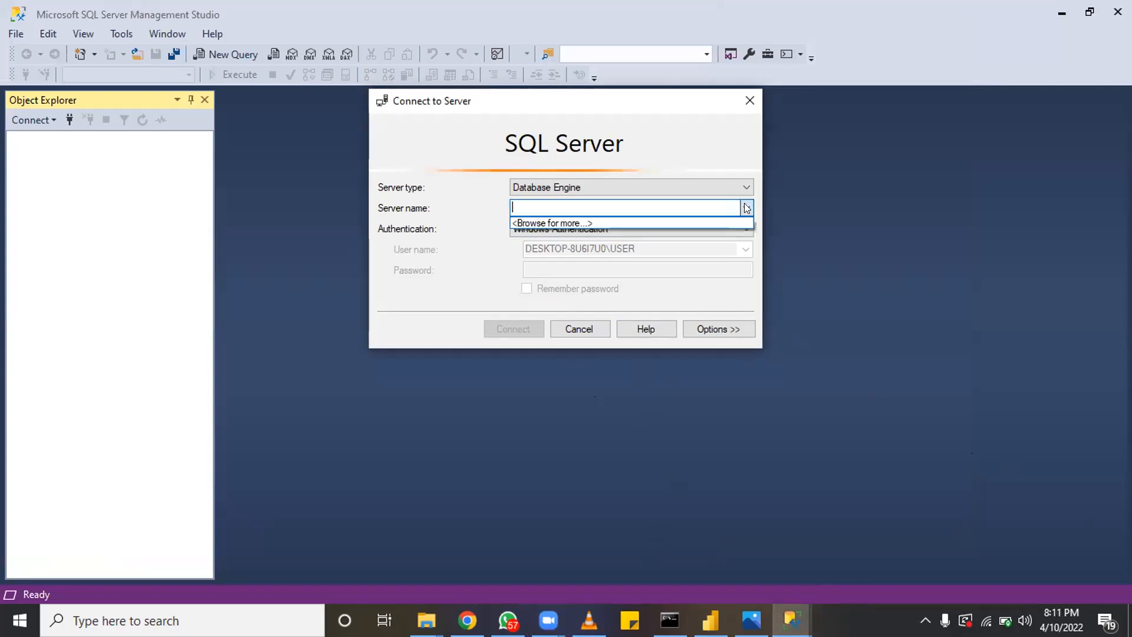
left_click(746, 207)
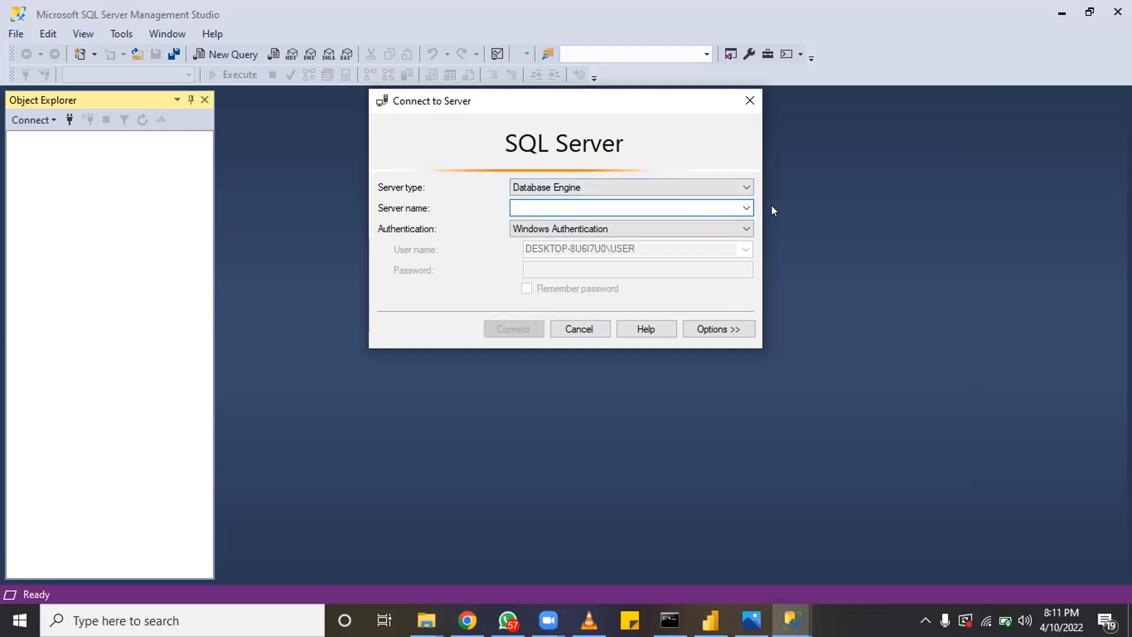
left_click(745, 208)
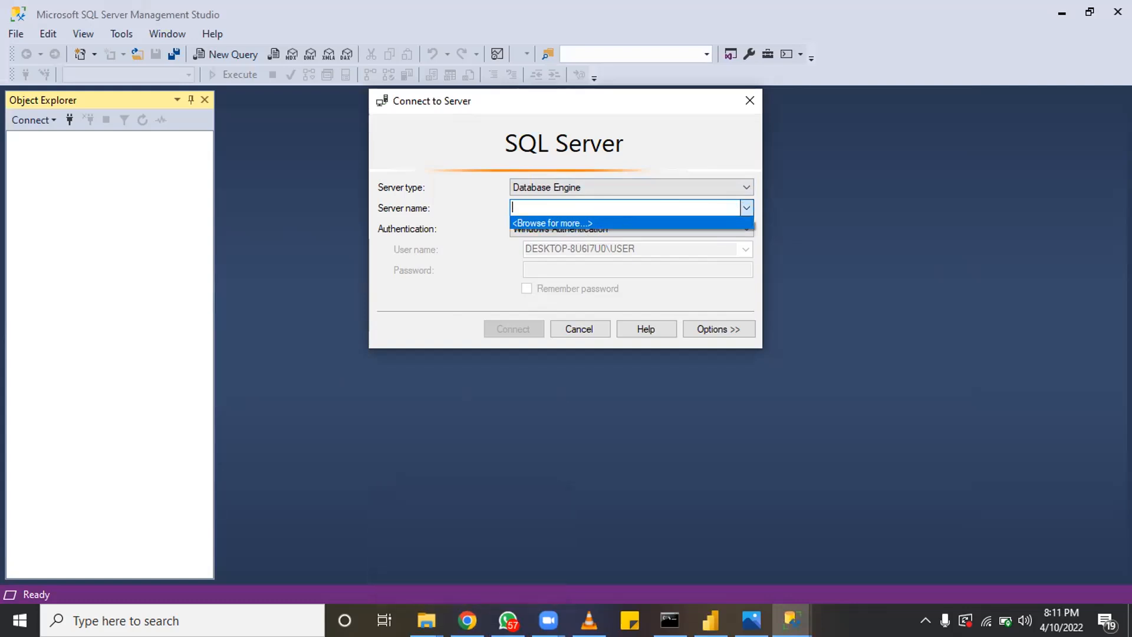
Open the SQL Server downloads link from the WhatsApp group in Google Chrome, always using this app, and find the free specialized editions
left_click(468, 620)
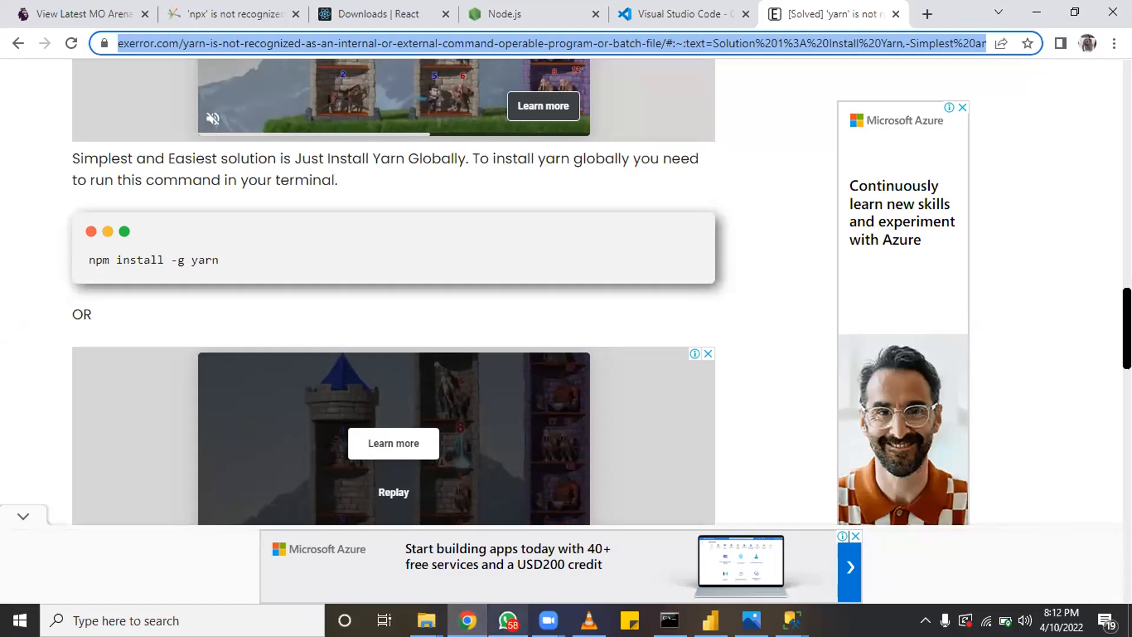
left_click(507, 620)
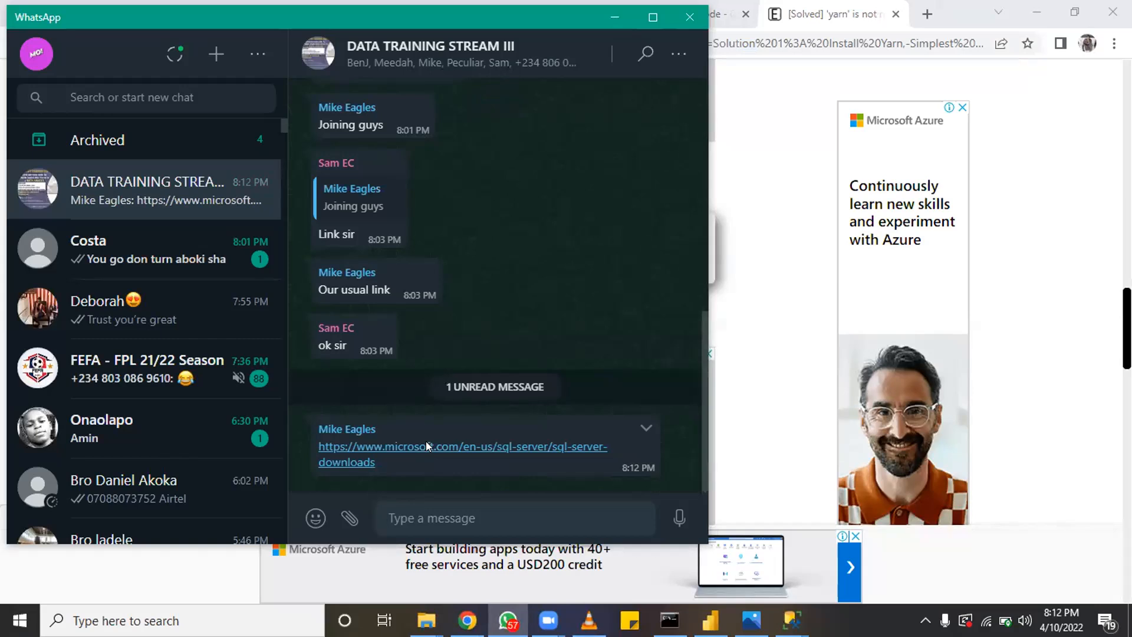
left_click(427, 446)
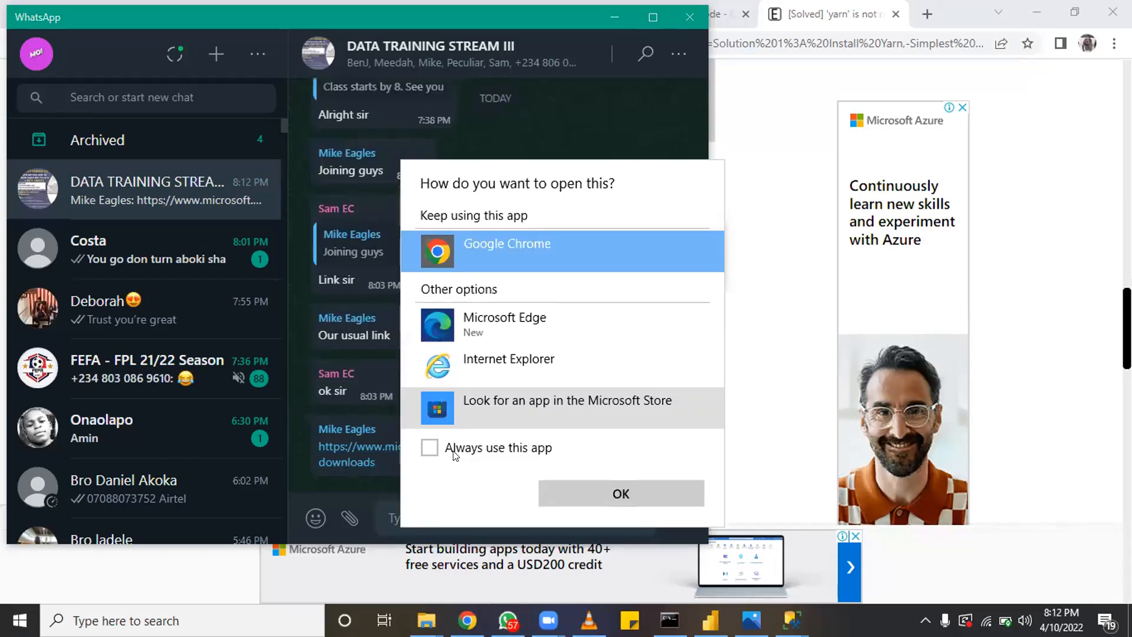
left_click(430, 447)
left_click(620, 492)
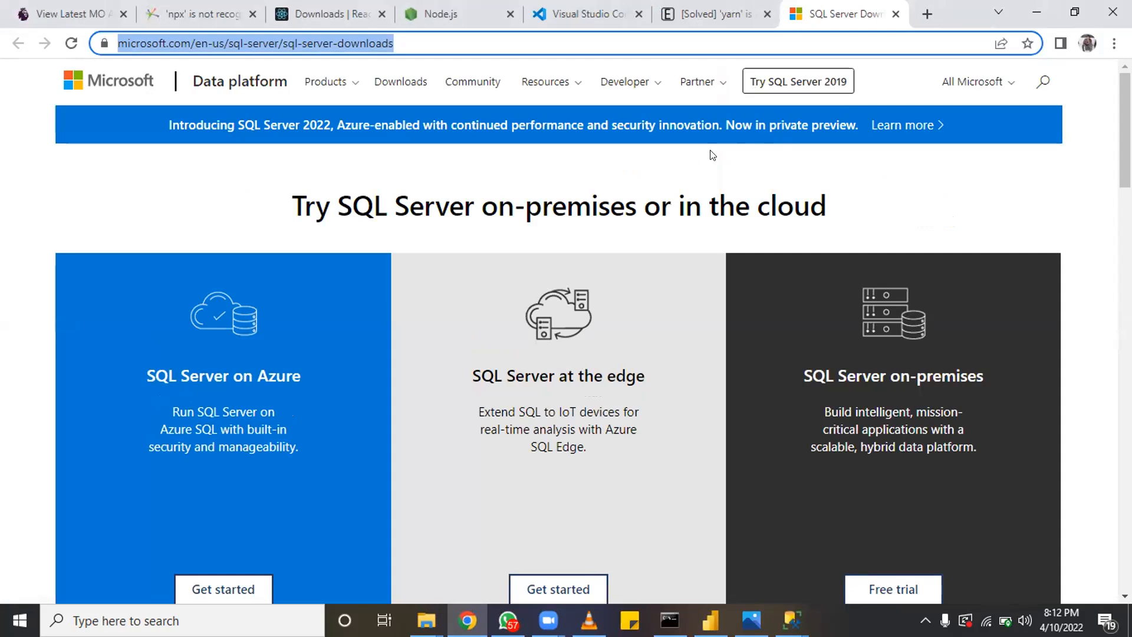
scroll(415, 272, "down", 10)
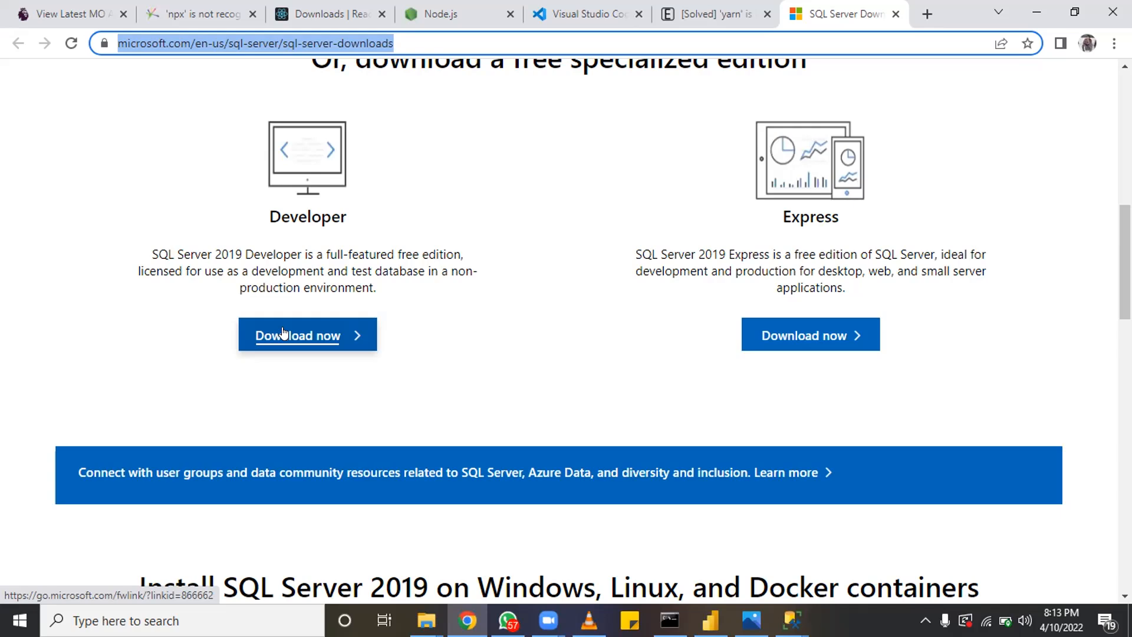
Download the free SQL Server 2019 Developer edition installer, run SQL2019-SSEI-Dev.exe, and allow it to make changes
left_click(283, 332)
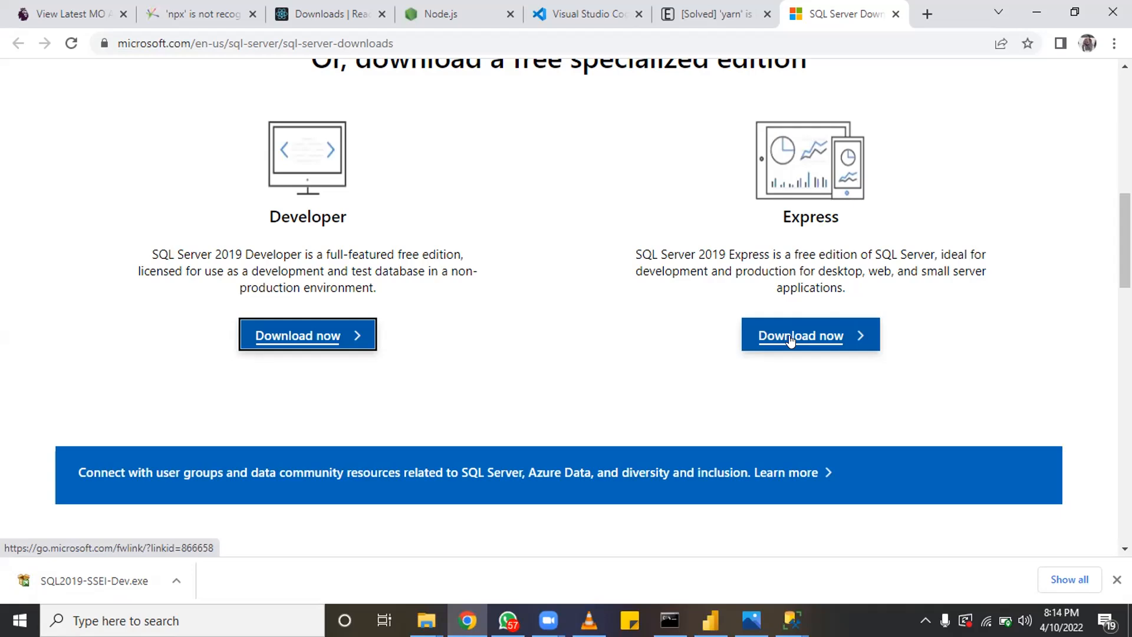
left_click(93, 596)
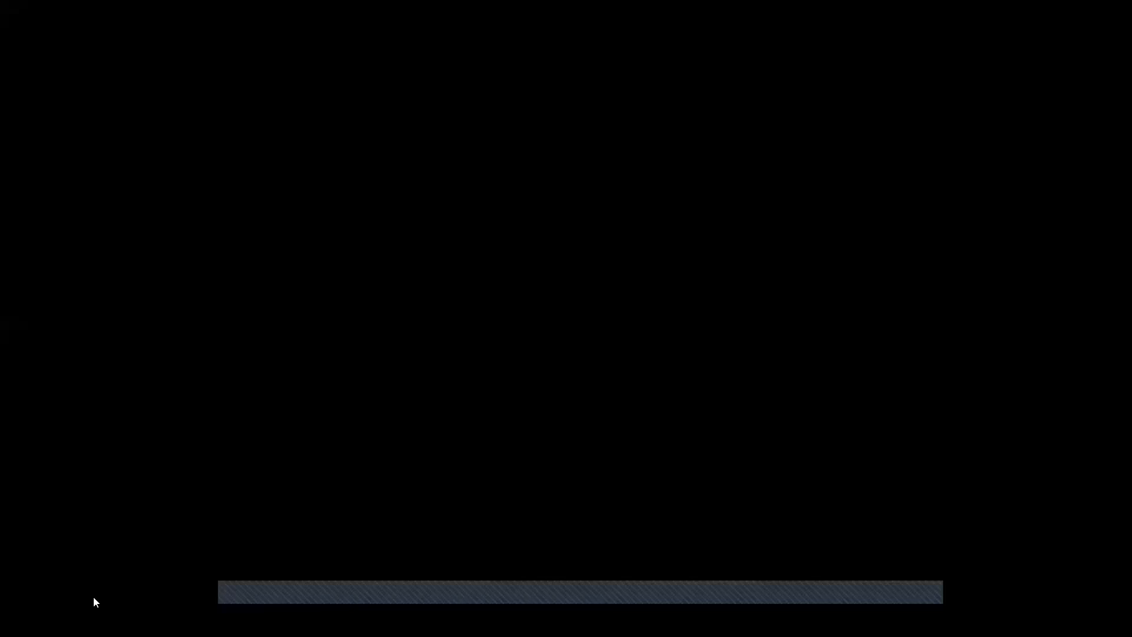
left_click(482, 424)
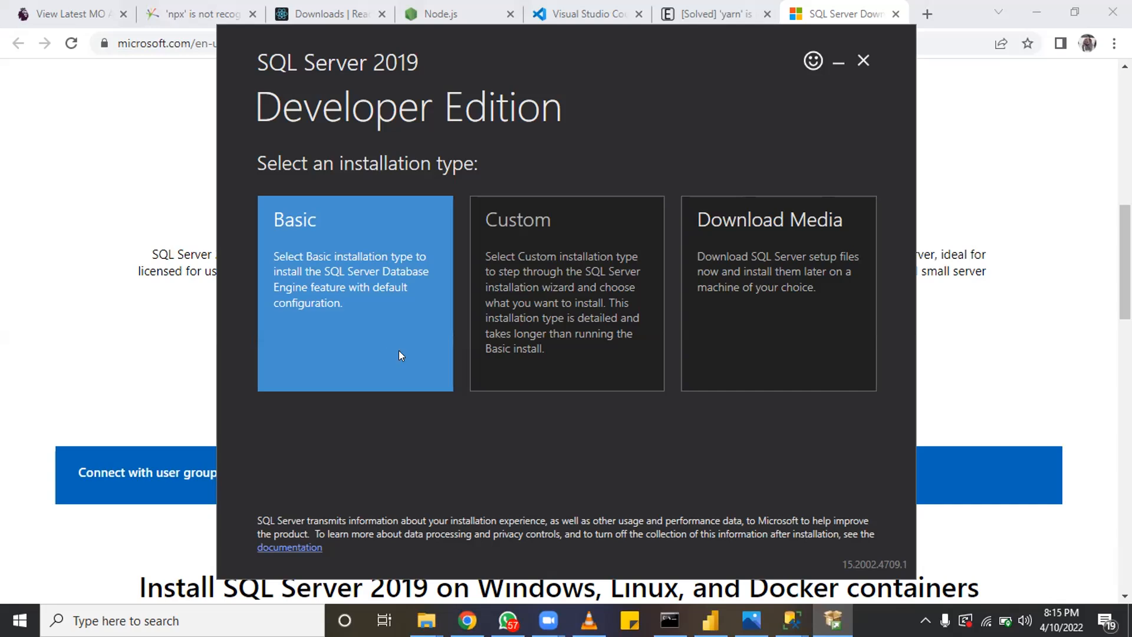
Choose the Basic installation type for SQL Server 2019 Developer and accept the license terms
left_click(399, 350)
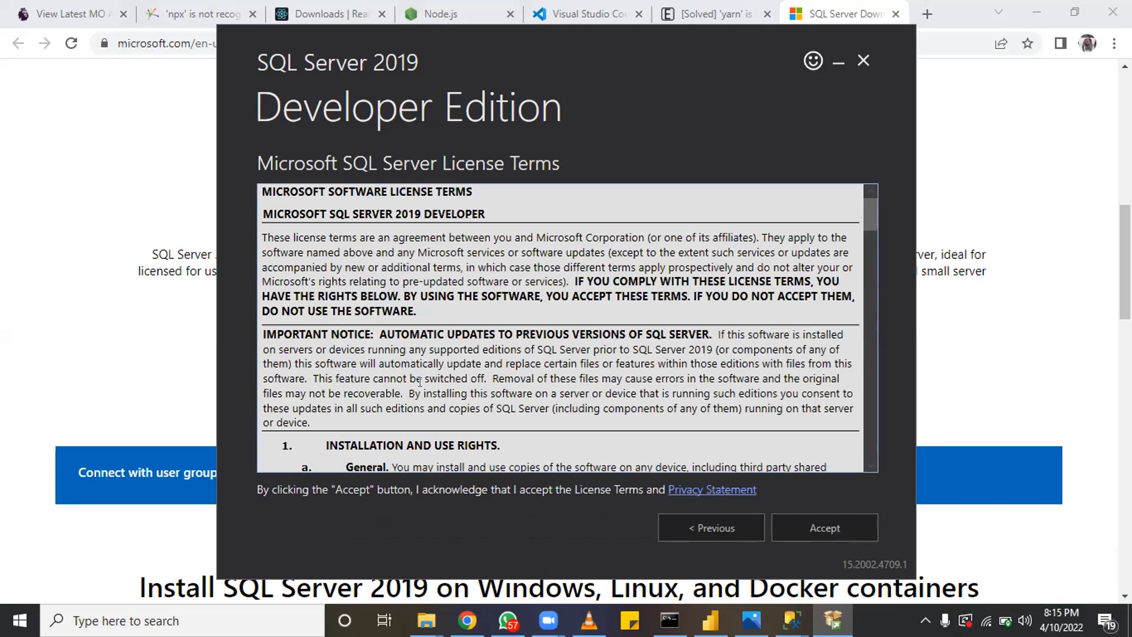
scroll(419, 380, "down", 6)
scroll(420, 380, "down", 20)
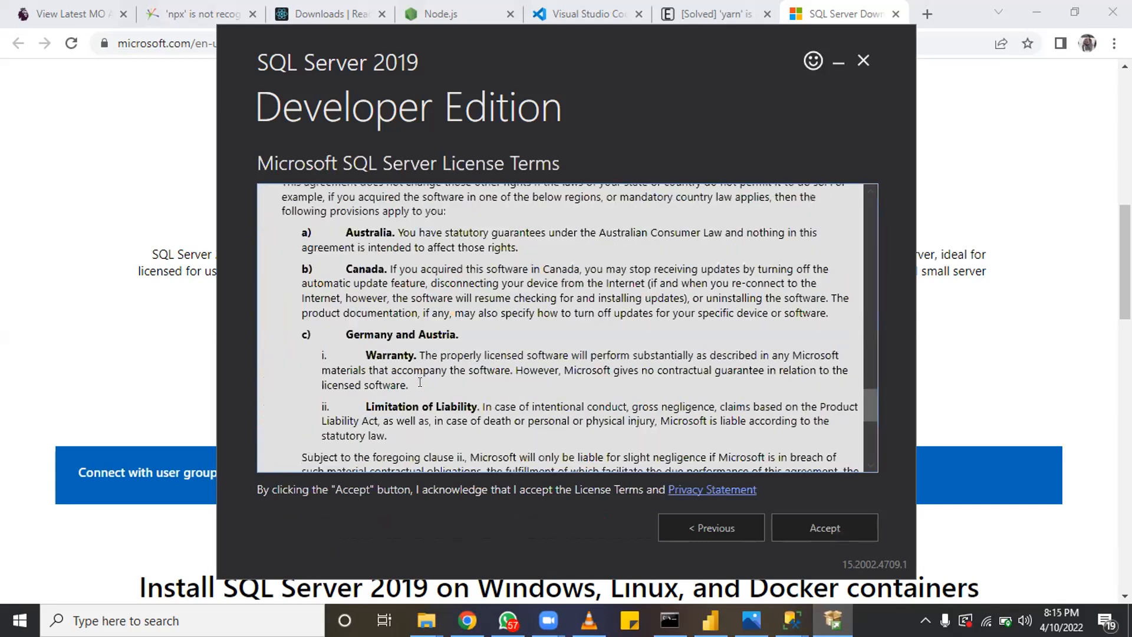
left_click(826, 523)
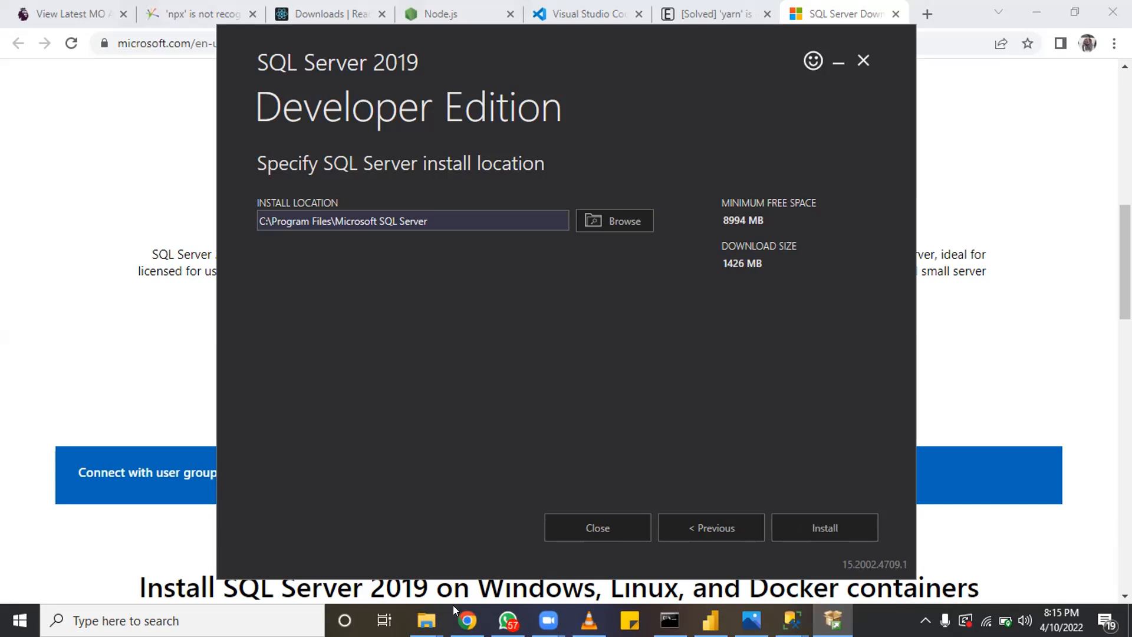
Switch to File Explorer, look in Downloads for the Developer installer, and return to the setups folder to select SQL2019-SSEI-Expr
left_click(427, 620)
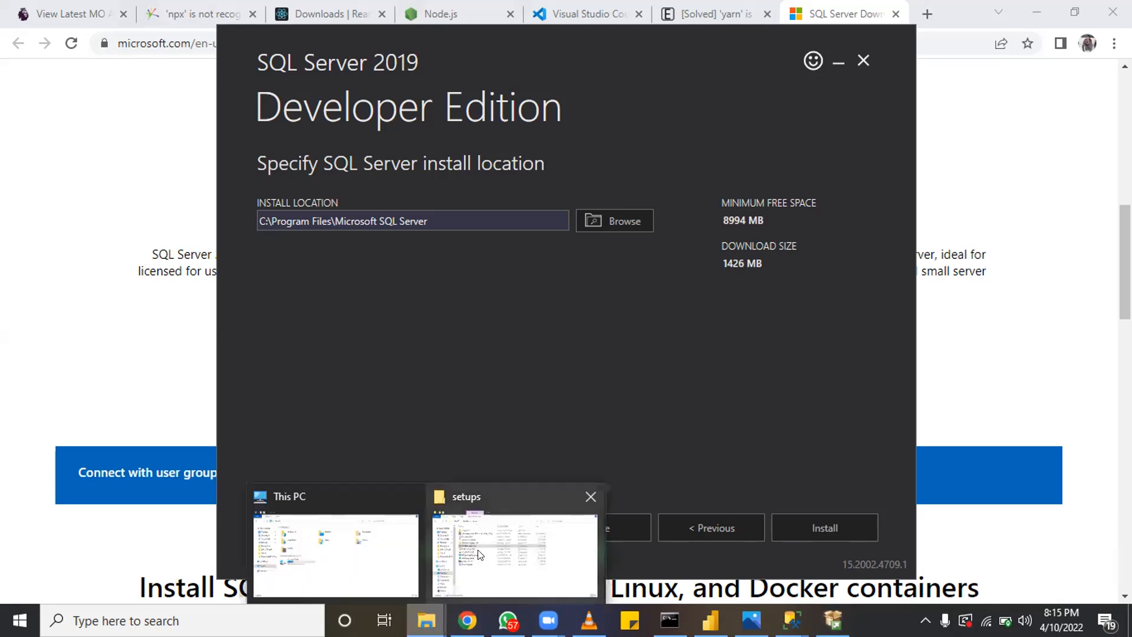
left_click(480, 554)
left_click(92, 167)
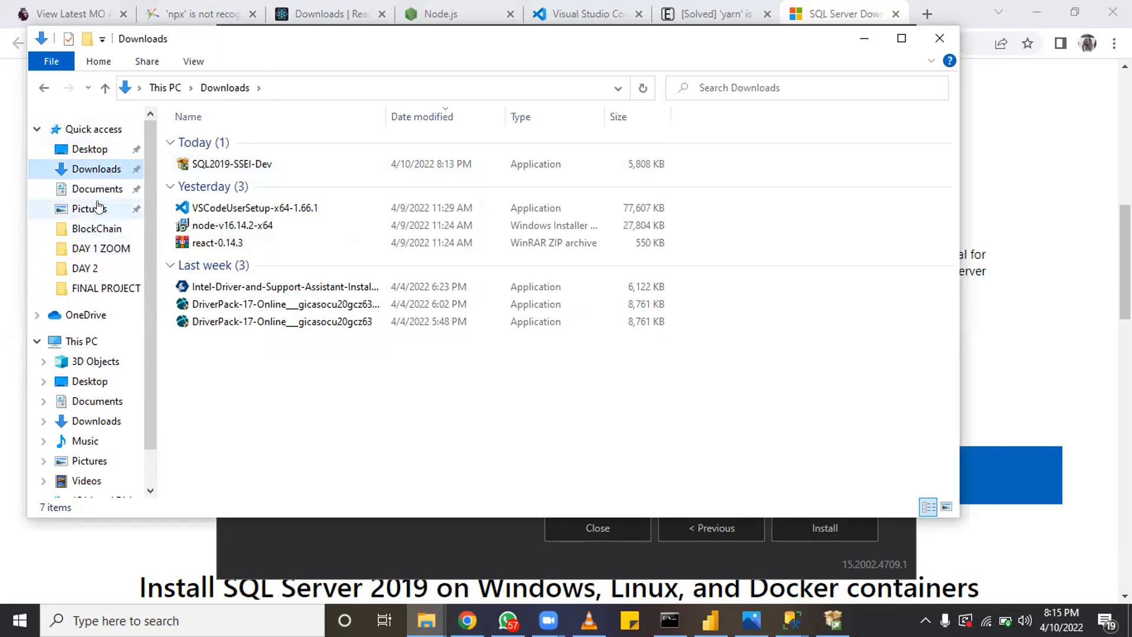
left_click(35, 84)
left_click(236, 227)
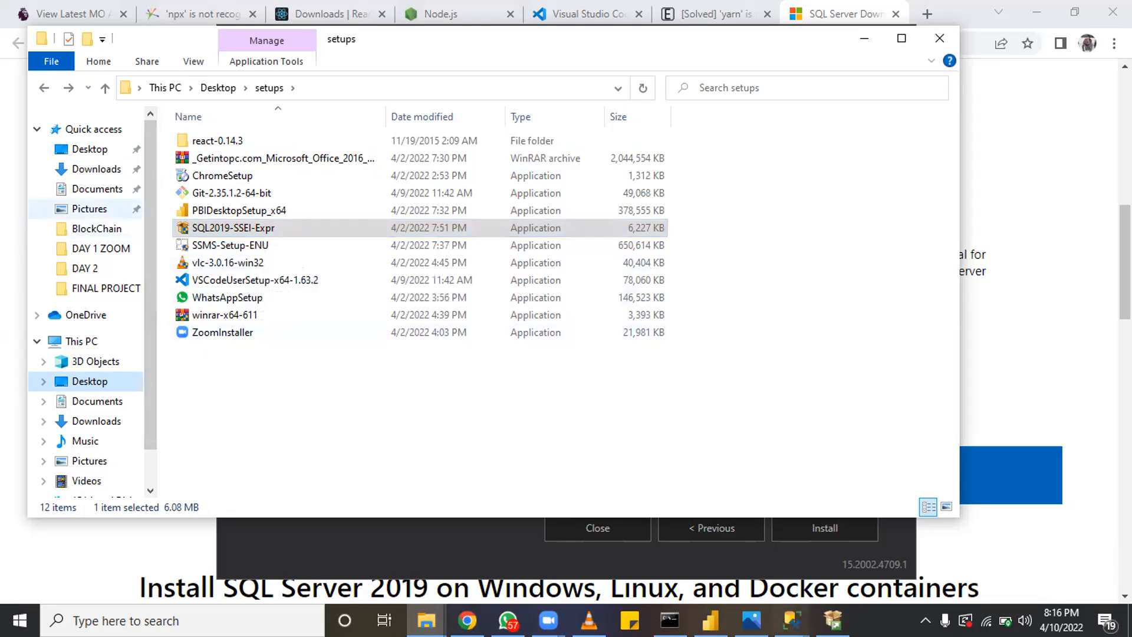
Switch to SQL Server Management Studio and list the Server name choices in the Connect to Server dialog
left_click(792, 621)
left_click(799, 621)
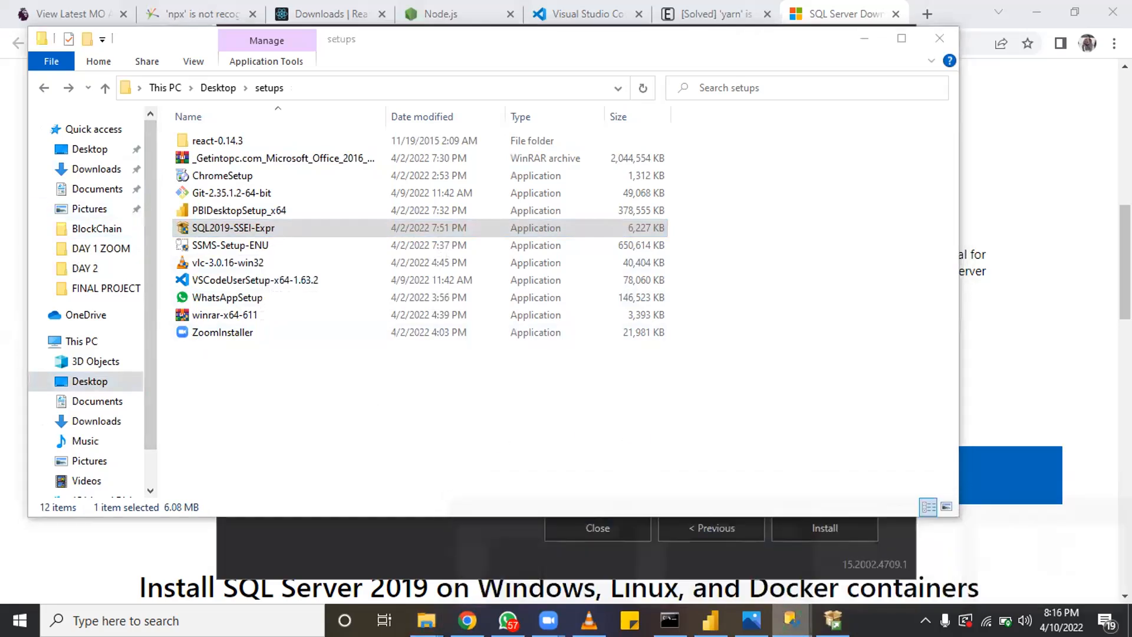
left_click(796, 620)
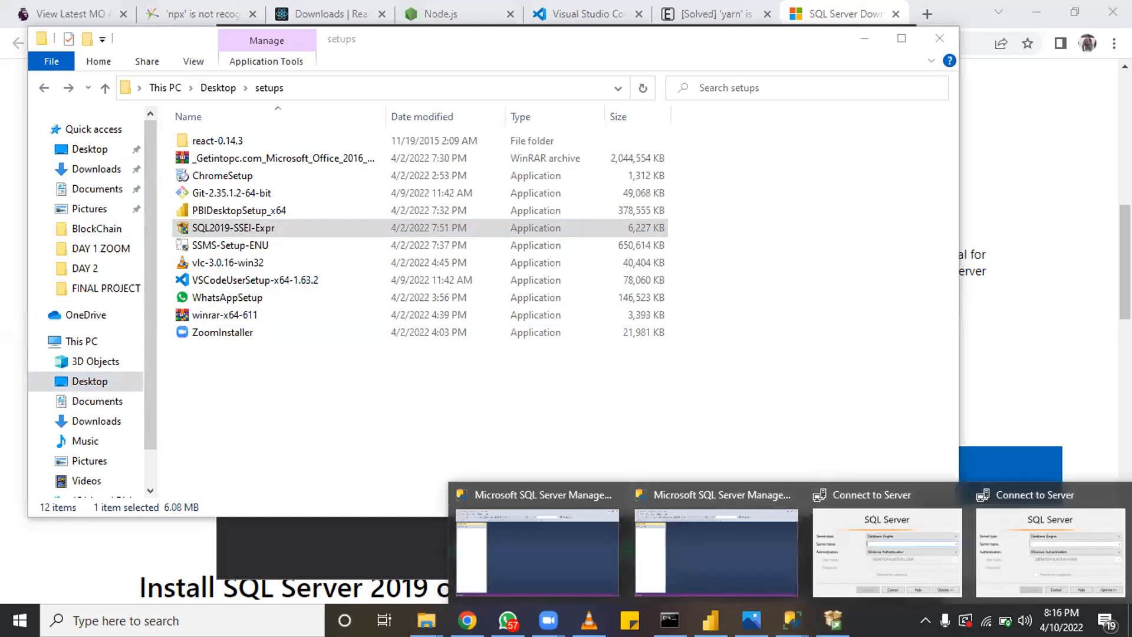
left_click(849, 575)
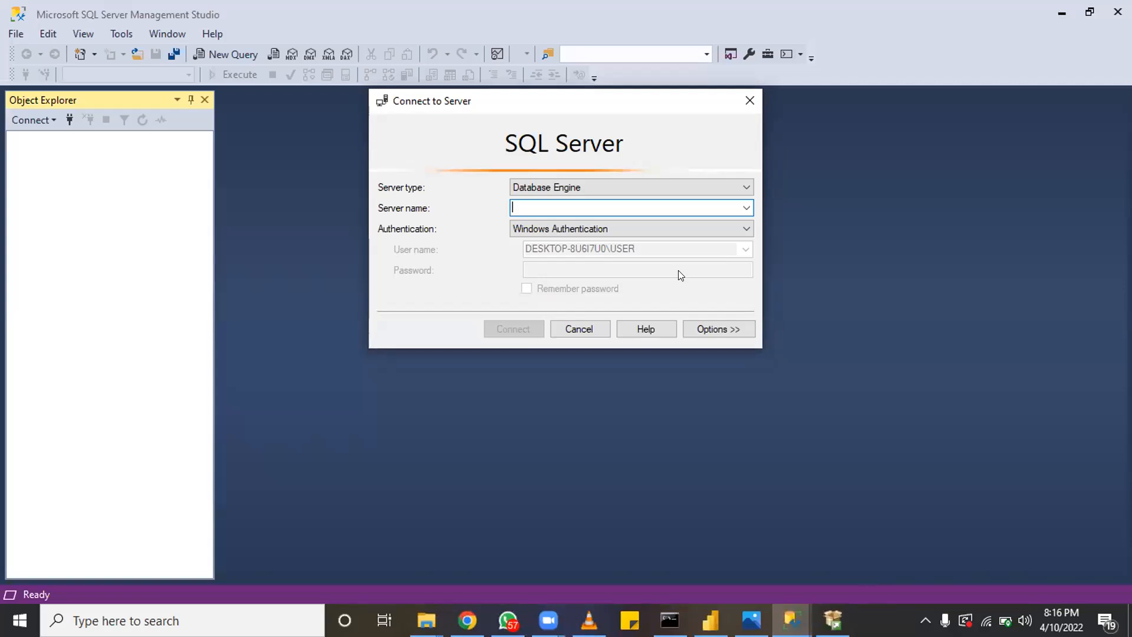
left_click(746, 207)
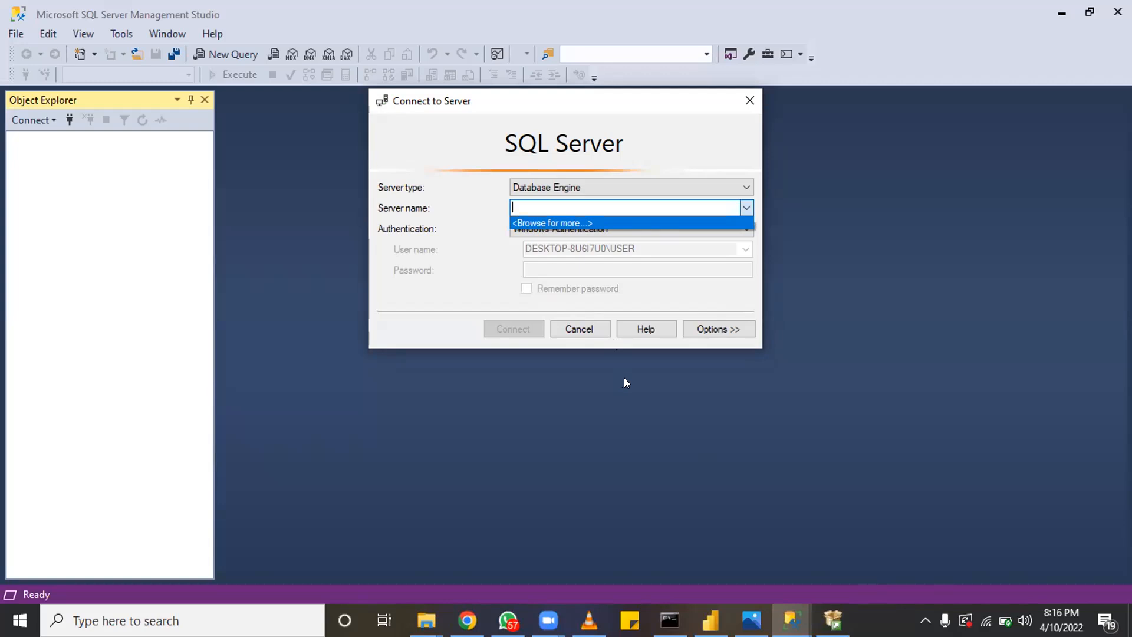
Switch back to the setups folder in File Explorer to view the SQL Server Express installer
left_click(427, 621)
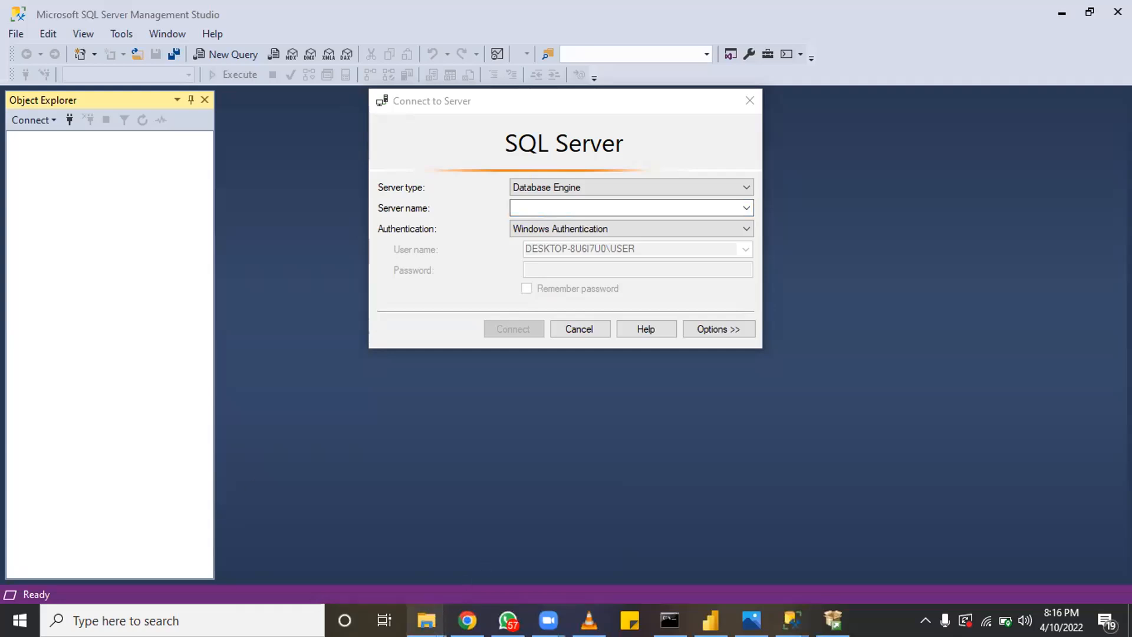
mouse_move(444, 605)
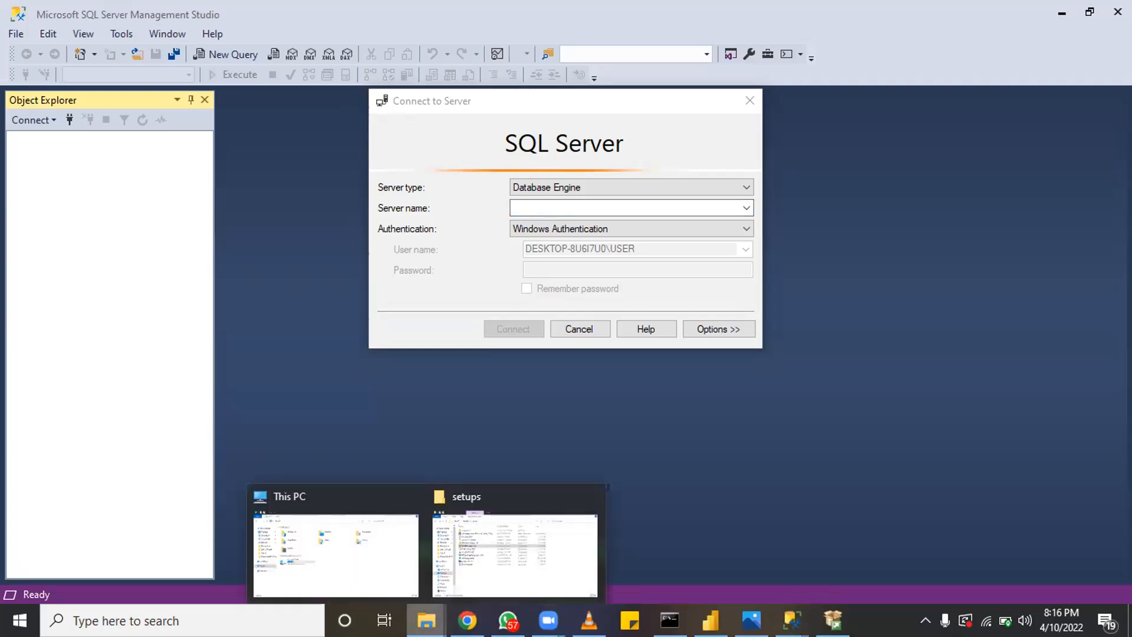
left_click(479, 576)
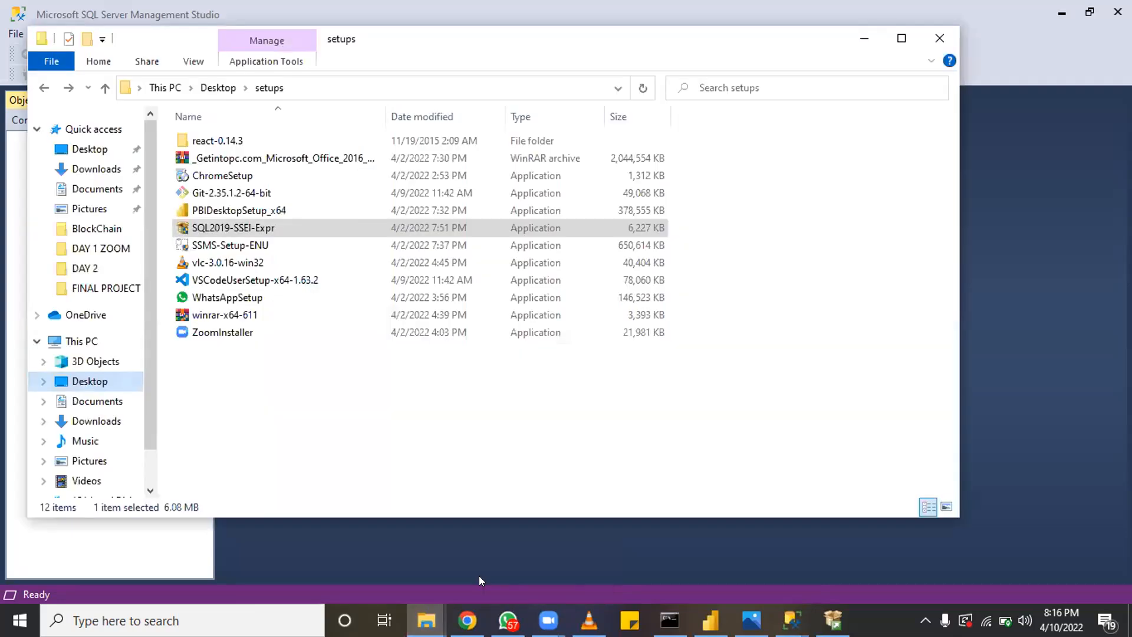
left_click(479, 576)
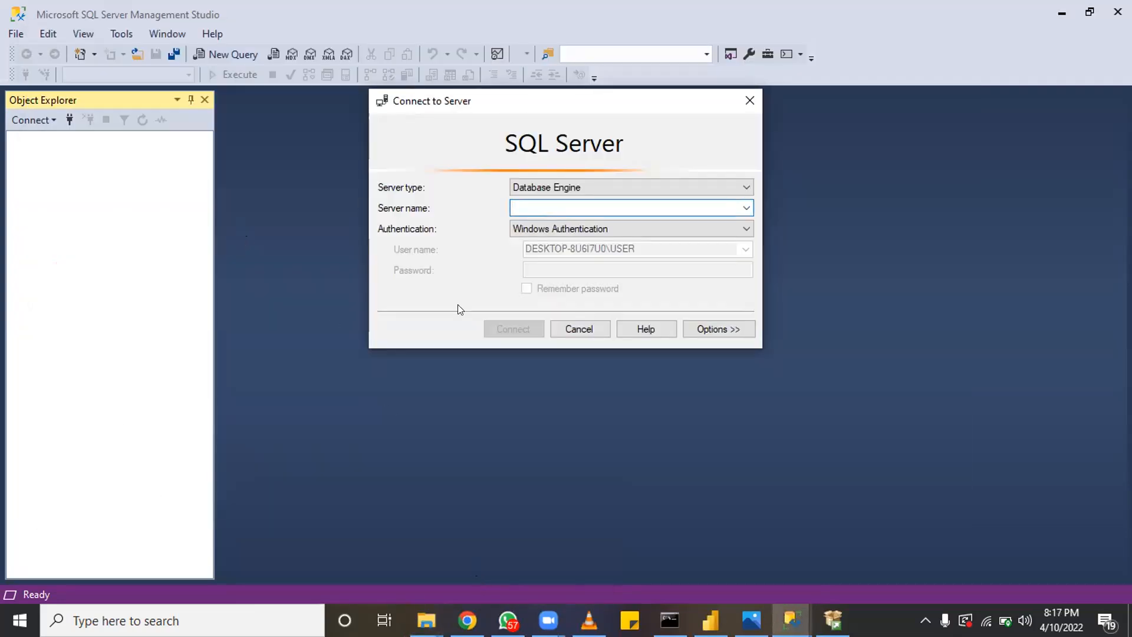
left_click(426, 619)
mouse_move(426, 619)
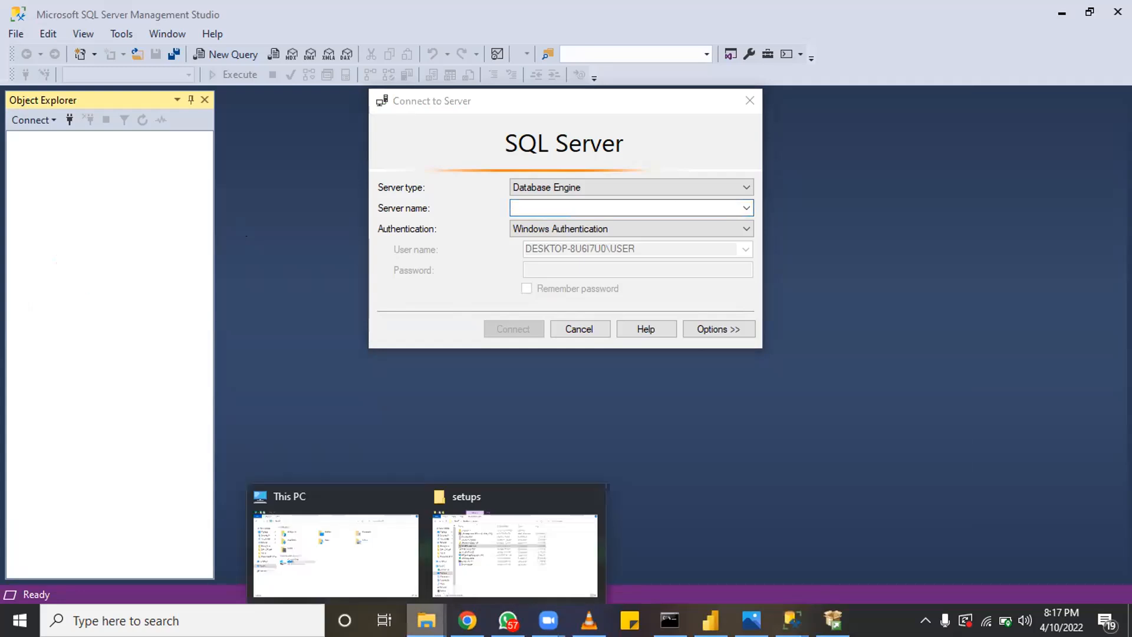
left_click(496, 564)
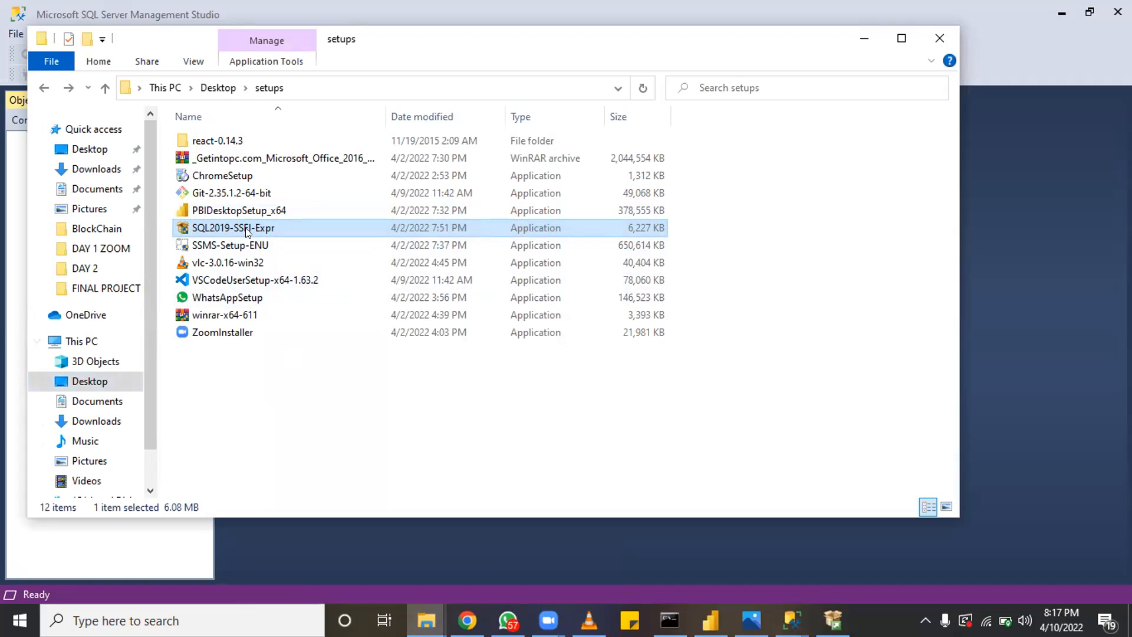
Locate the SQL2019-SSEI-Dev installer in Downloads and the SQL Server Management Studio folder in Documents
left_click(86, 172)
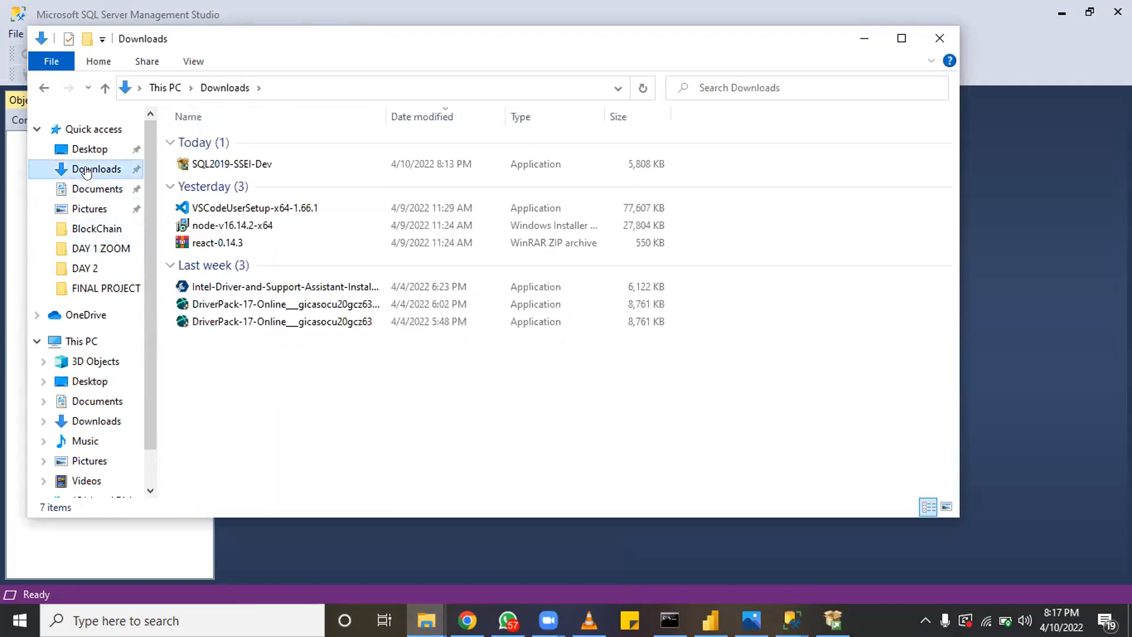
left_click(266, 168)
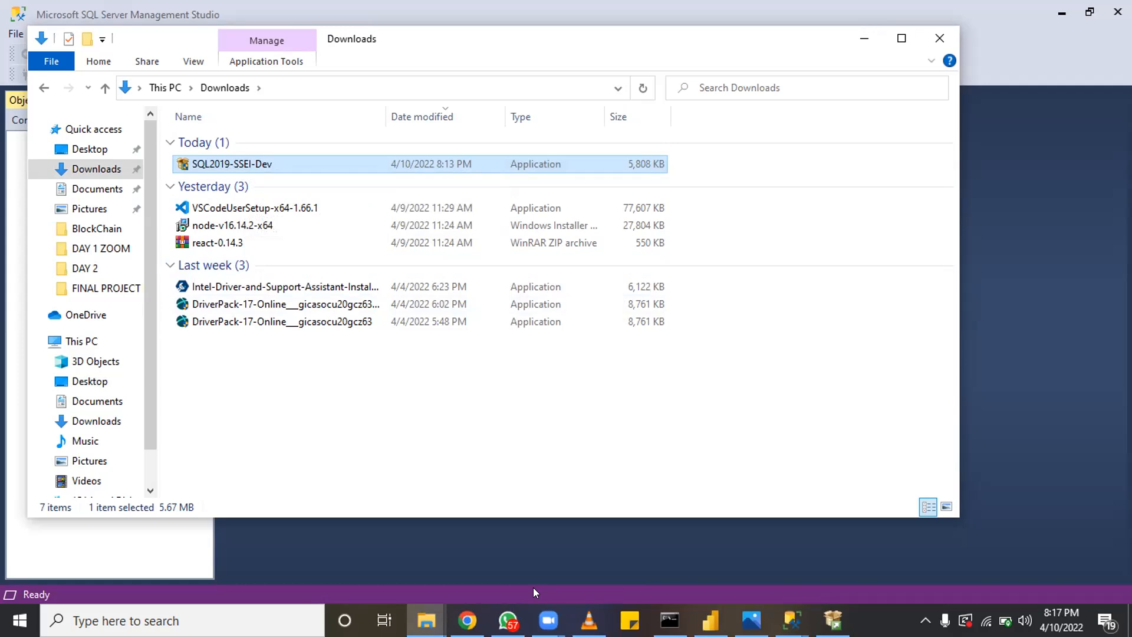
left_click(357, 470)
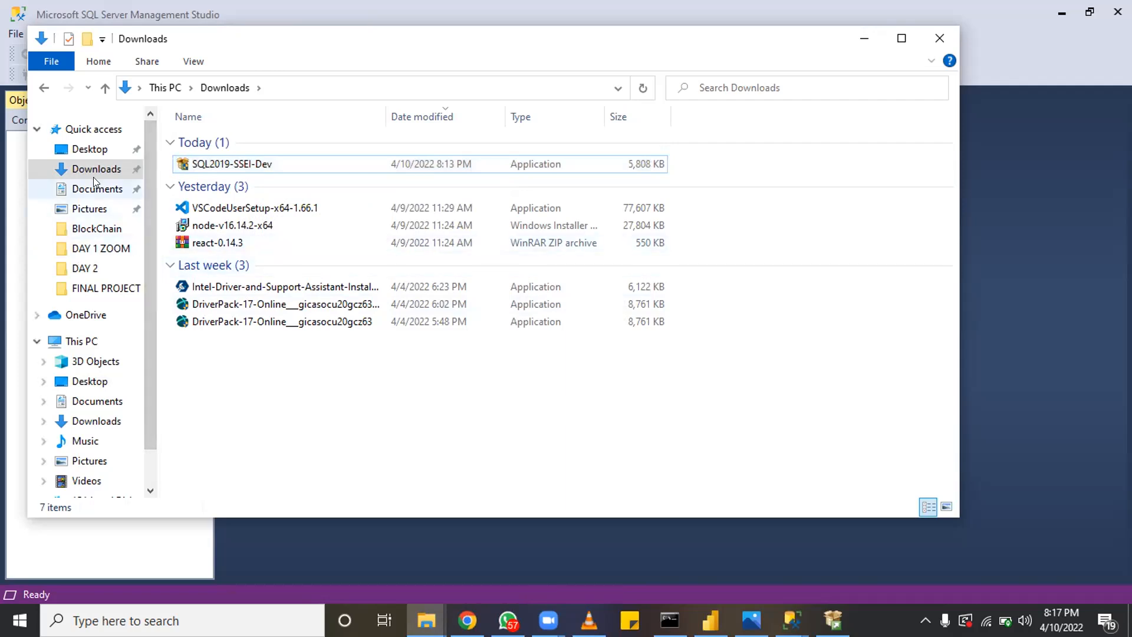
left_click(93, 193)
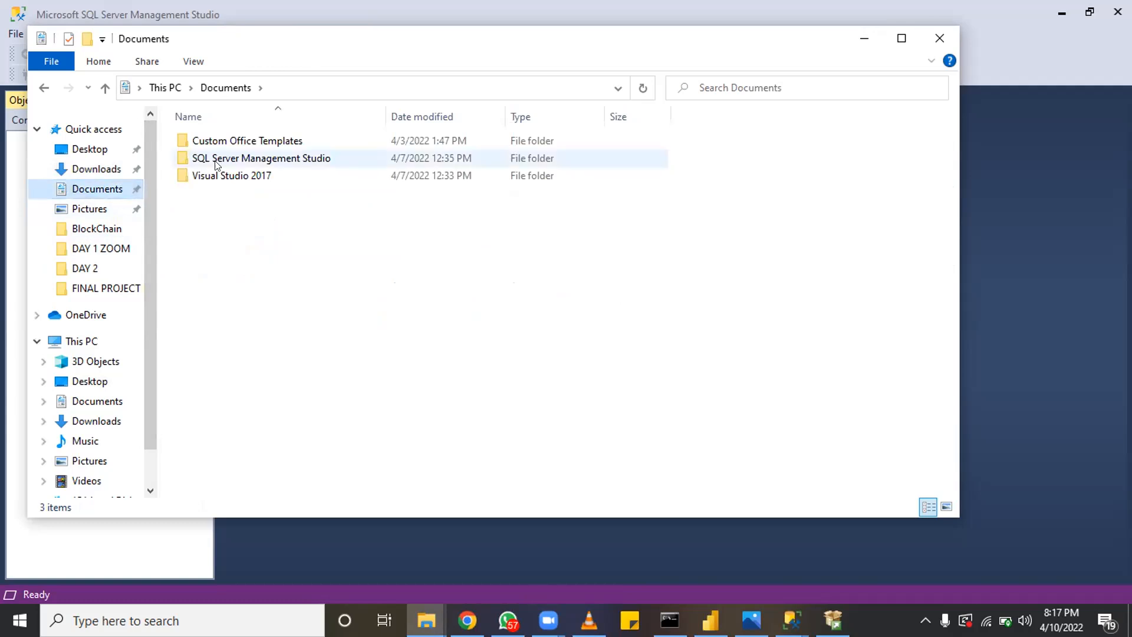
left_click(243, 163)
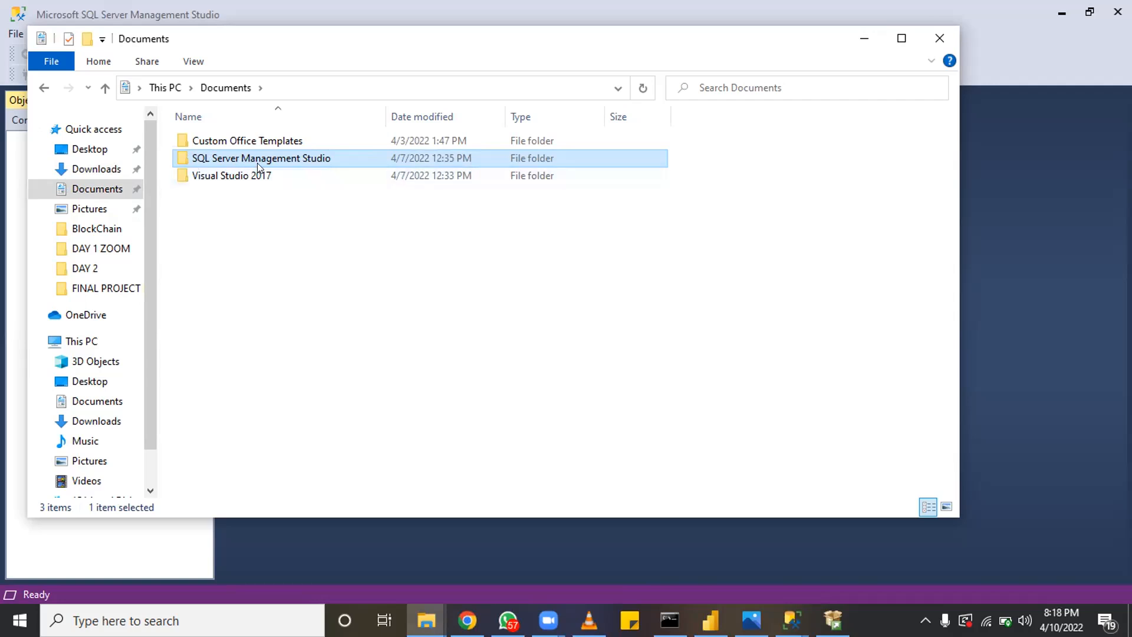
Return to the Connect to Server dialog in SQL Server Management Studio
left_click(792, 620)
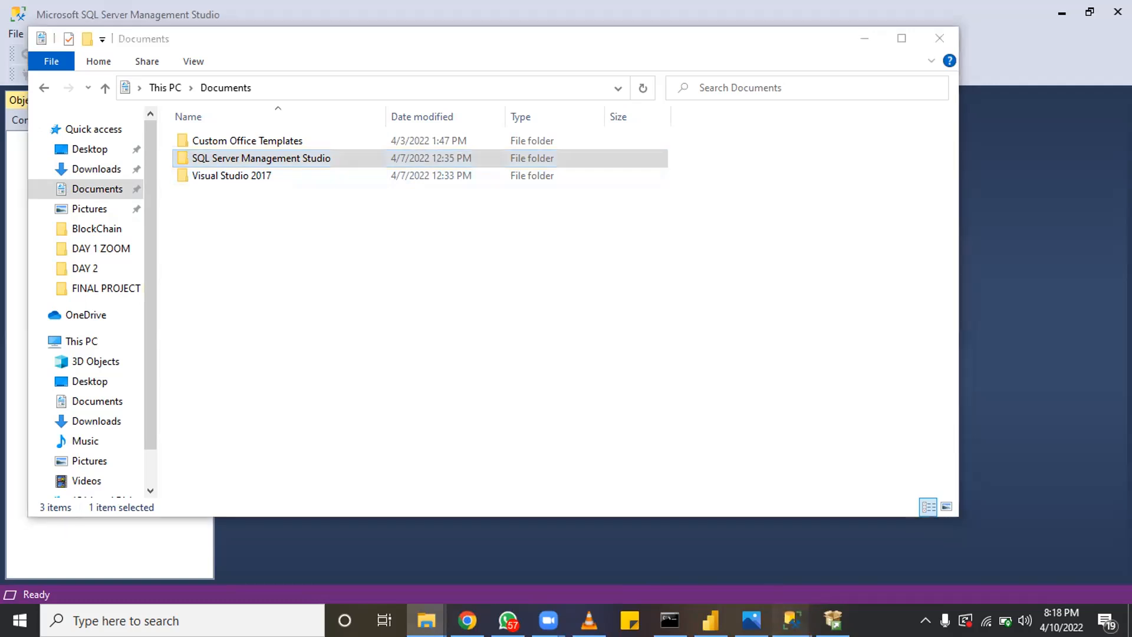
left_click(792, 620)
left_click(792, 620)
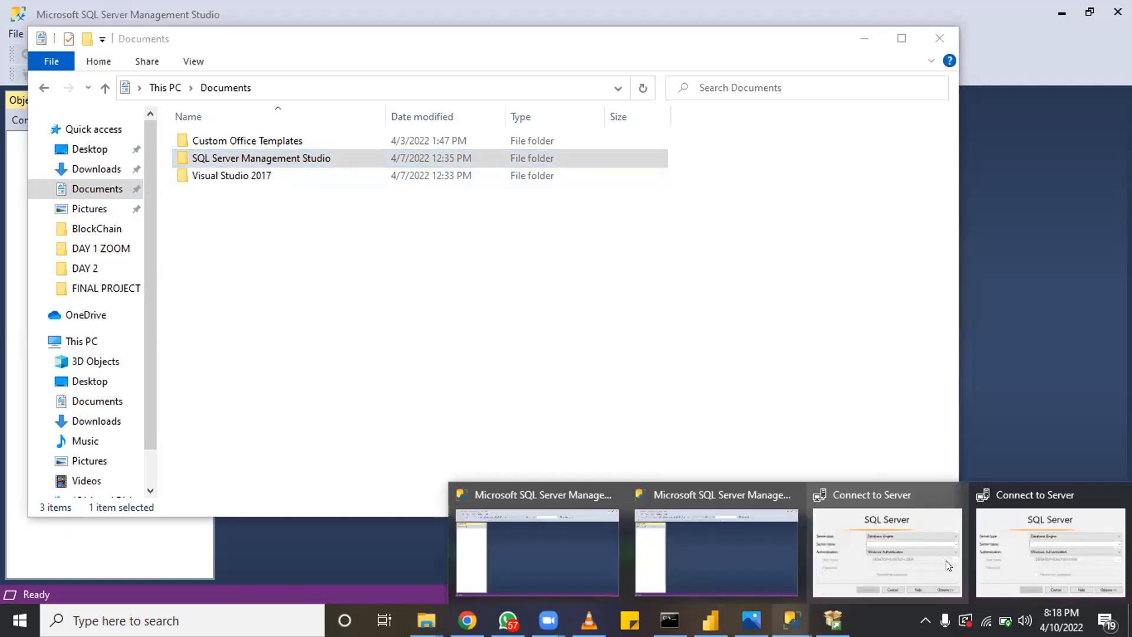
left_click(734, 523)
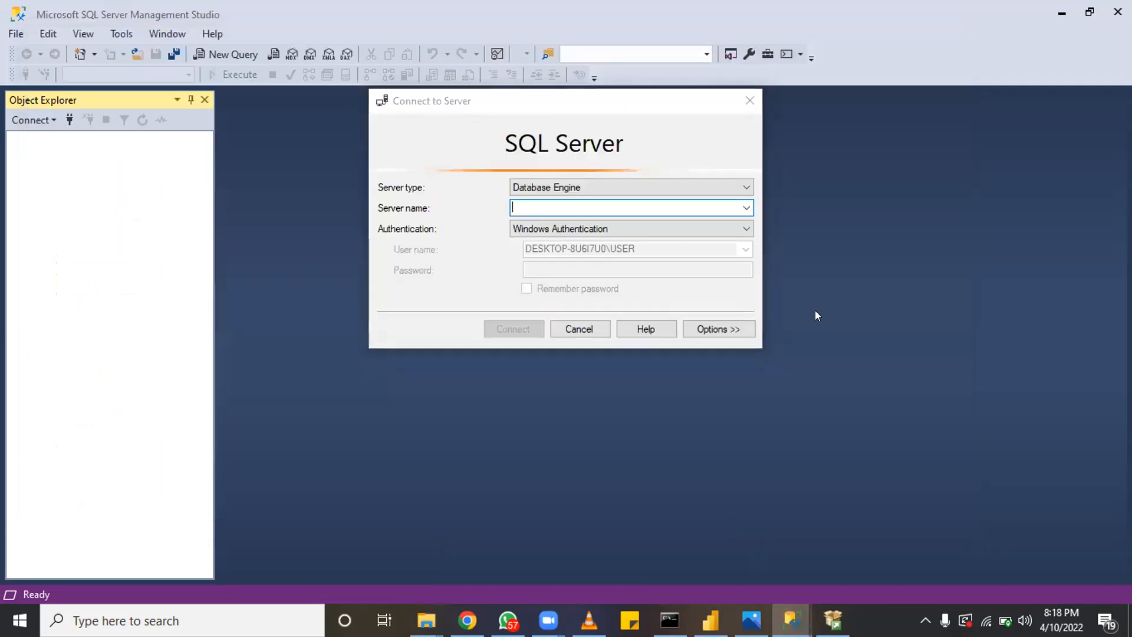
left_click(548, 160)
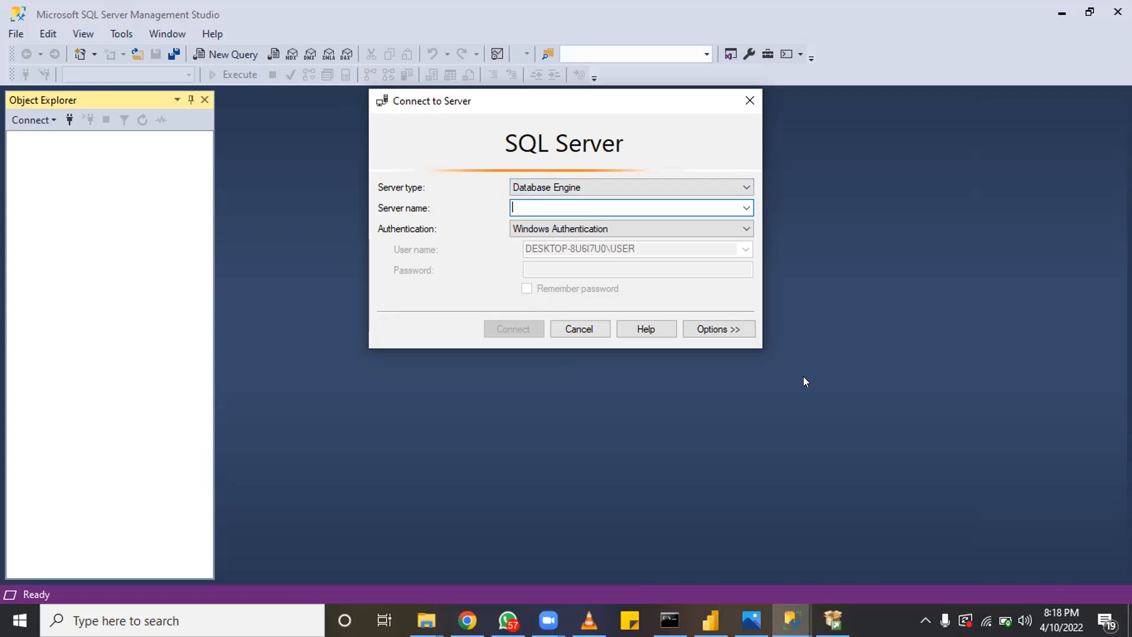
Switch to Chrome's SQL Server downloads page, and check the Desktop and Downloads folders in File Explorer
left_click(467, 621)
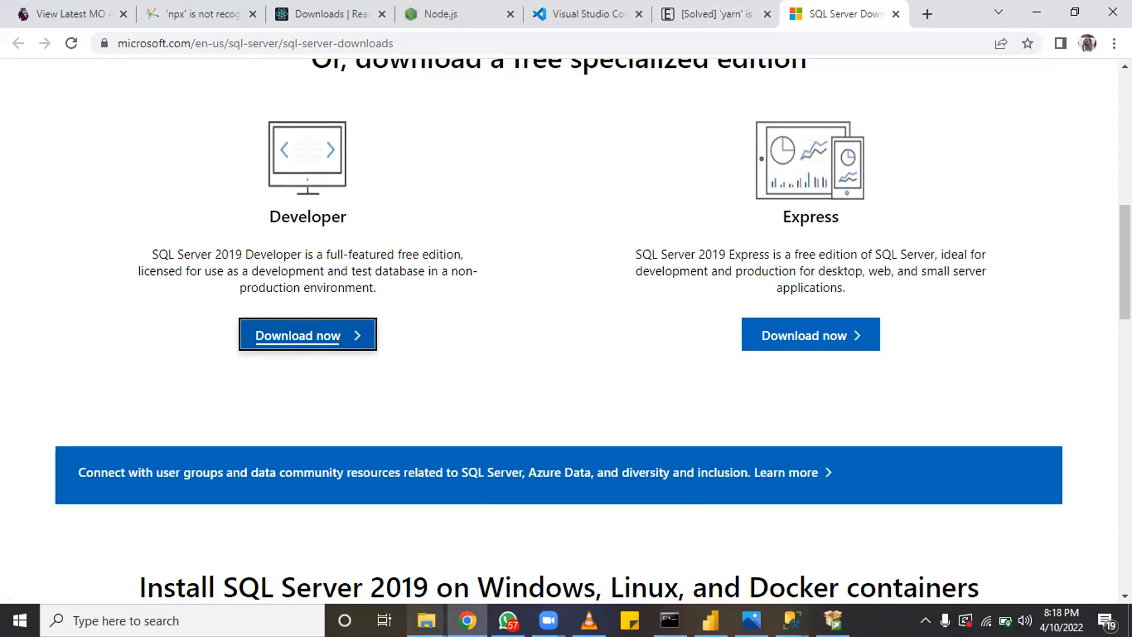
left_click(426, 621)
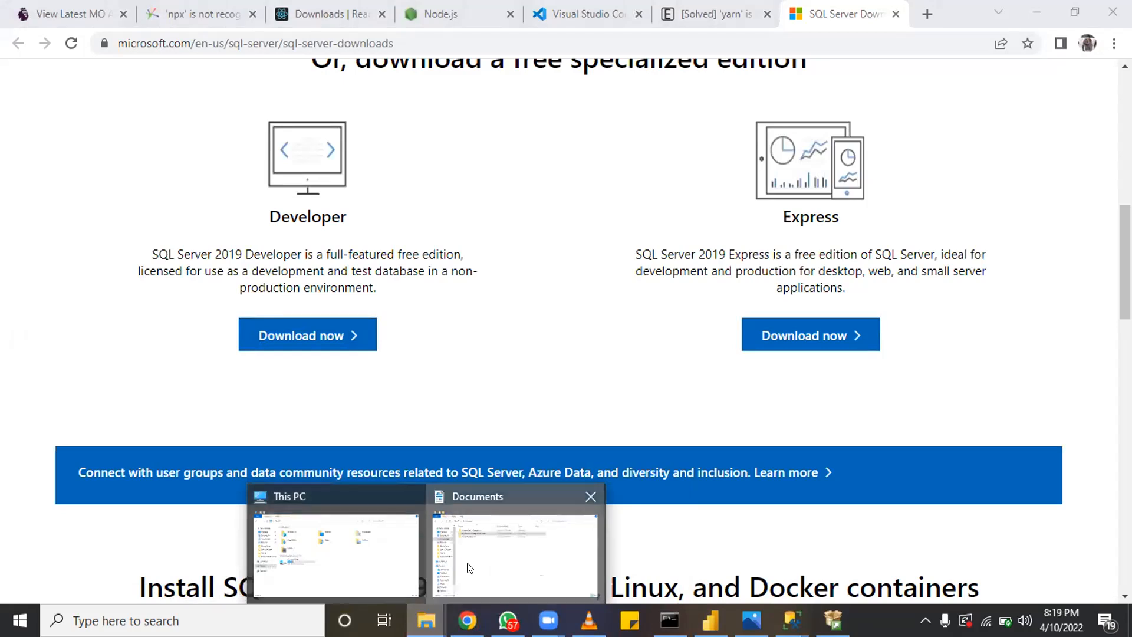
triple_click(467, 583)
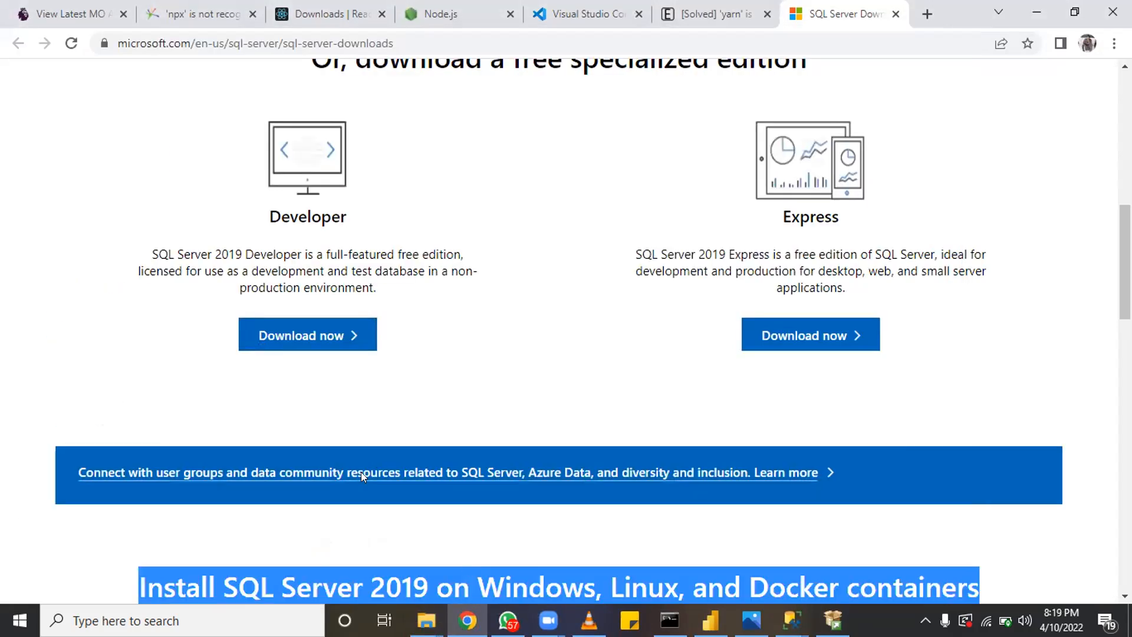
left_click(426, 620)
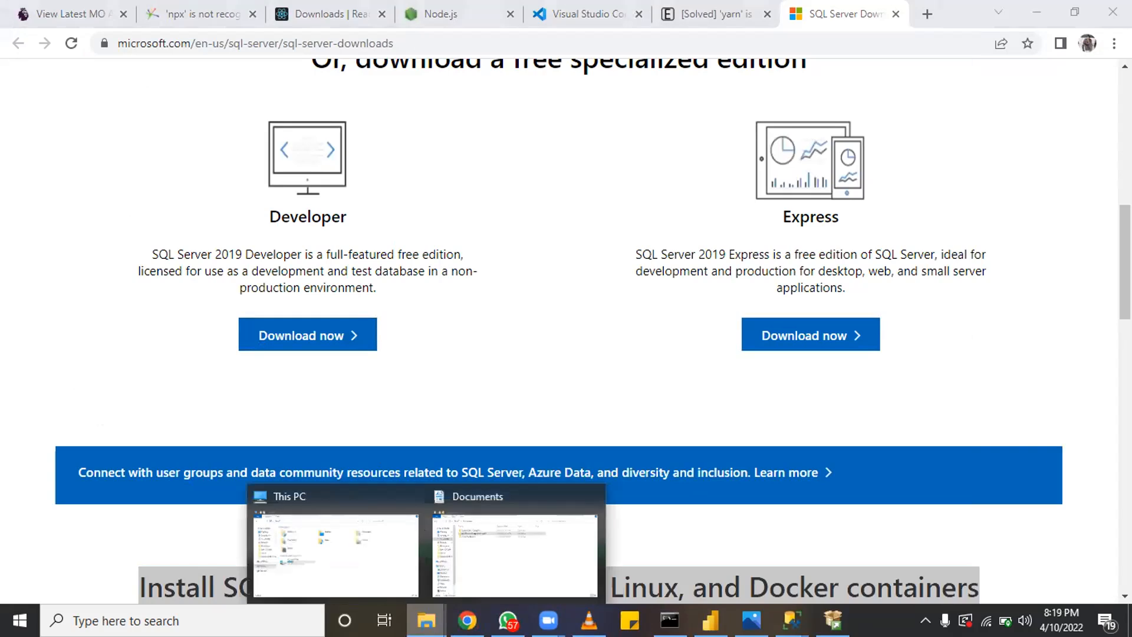
left_click(454, 556)
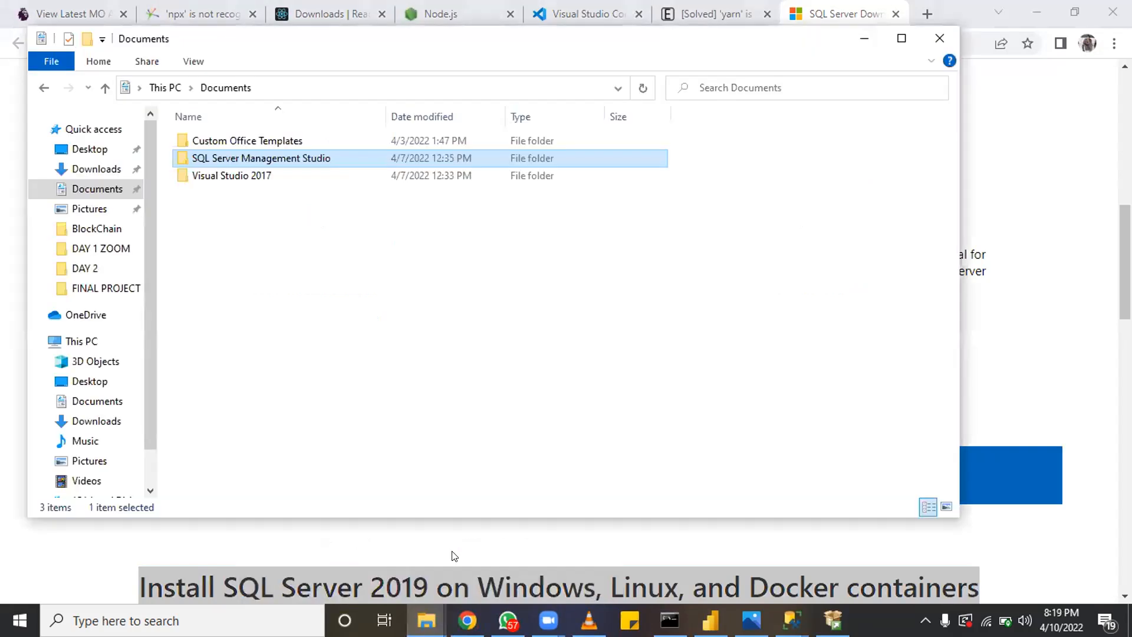
left_click(79, 148)
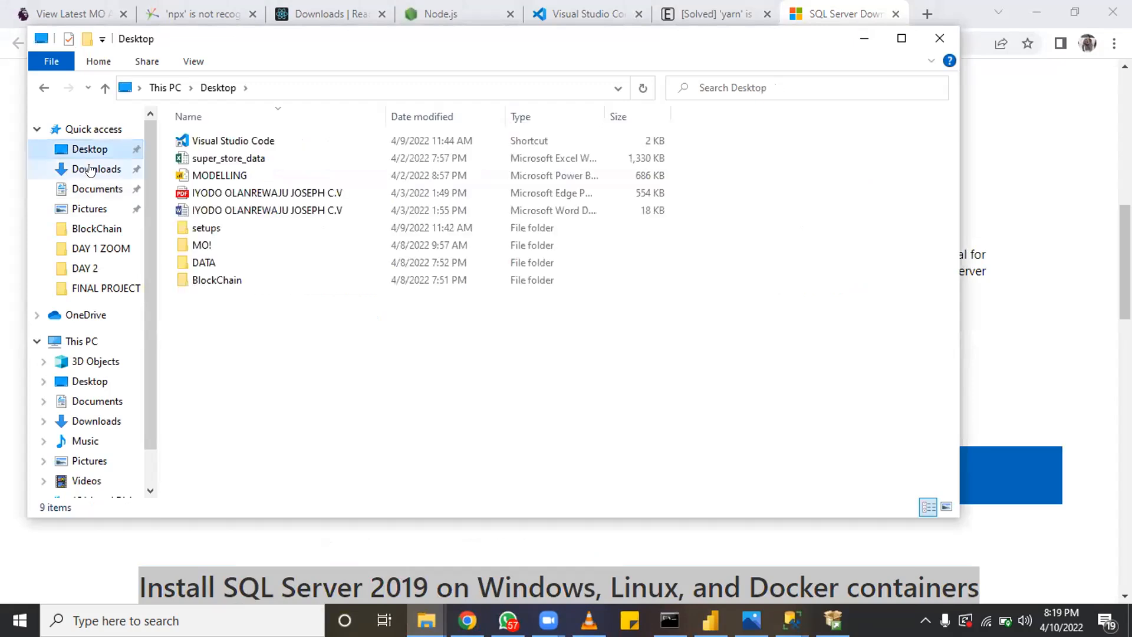
left_click(90, 170)
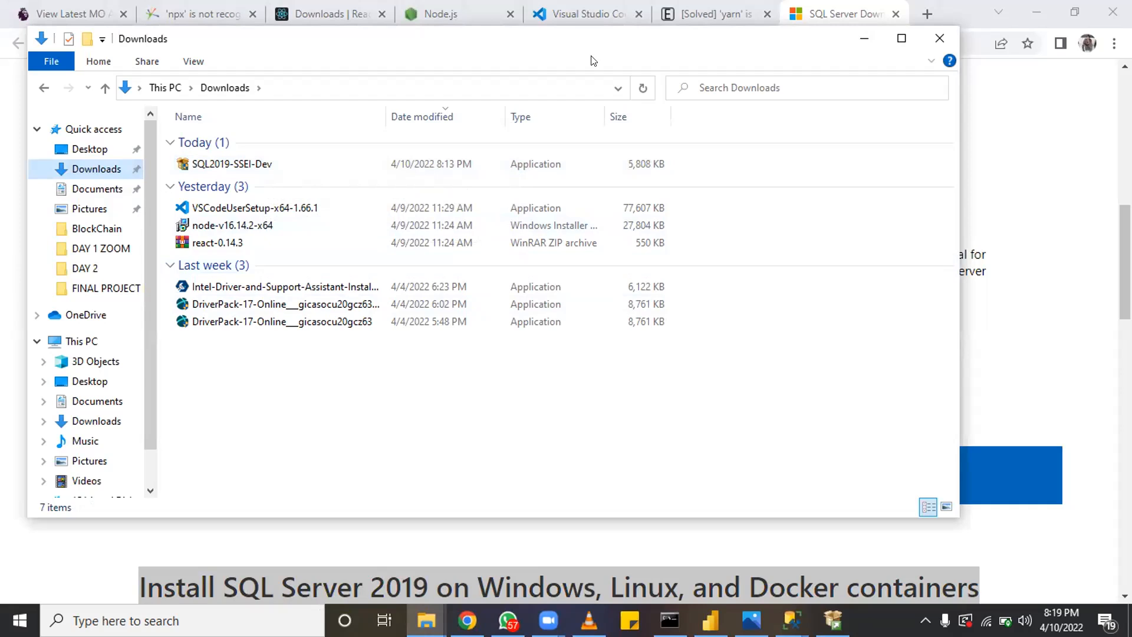
left_click_drag(793, 471, 686, 391)
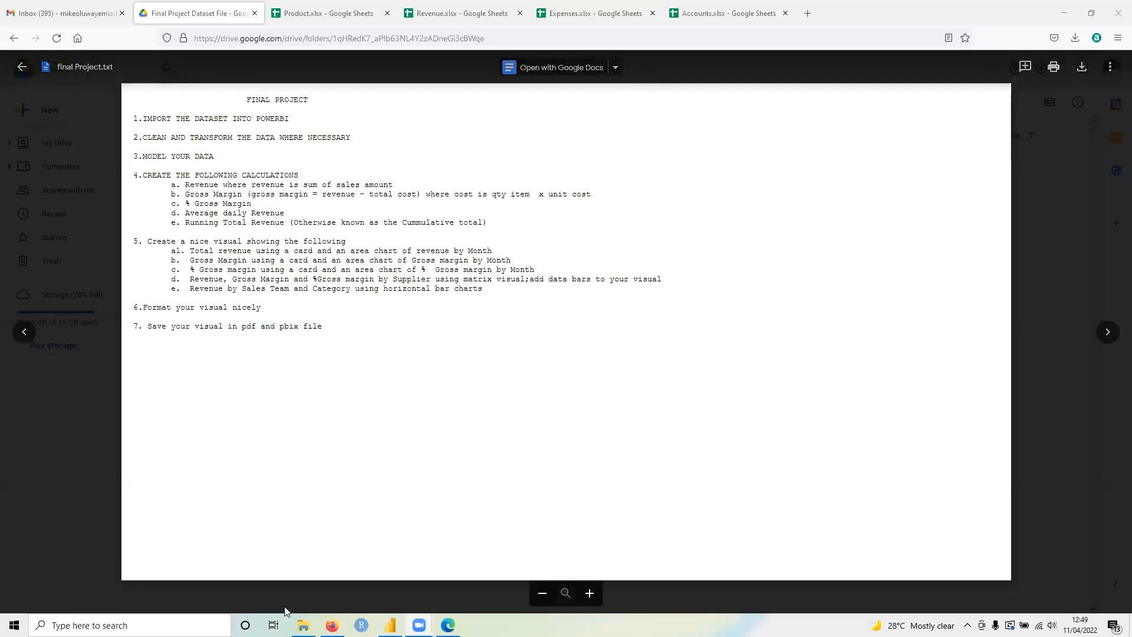
Search for "ssm" and launch Microsoft SQL Server Management Studio 18
key("super")
type("ssm")
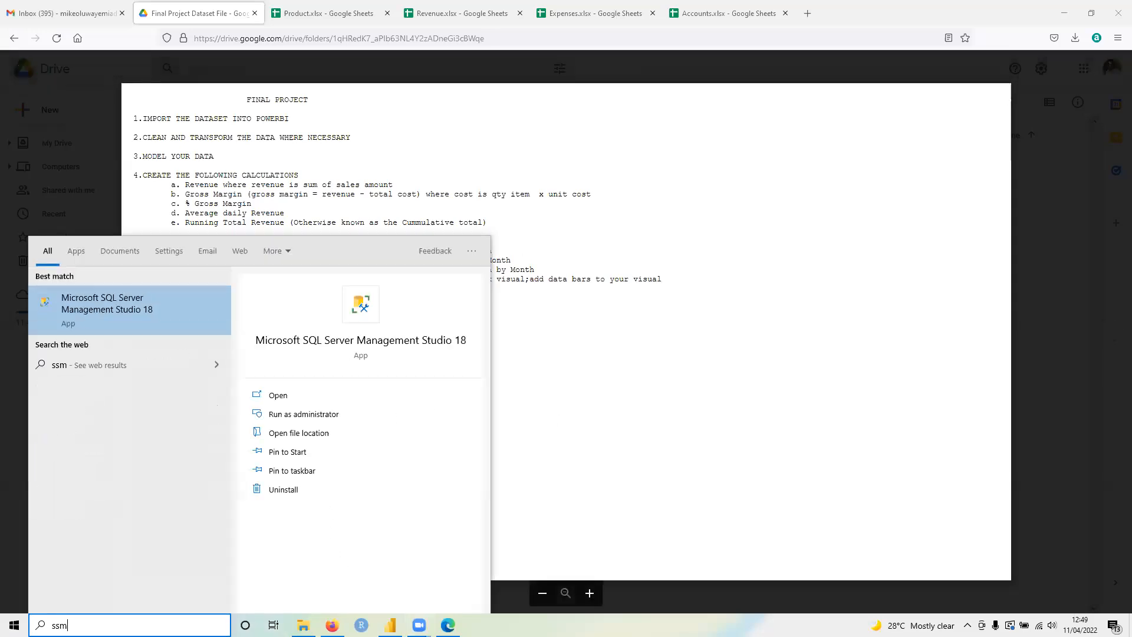
left_click(136, 315)
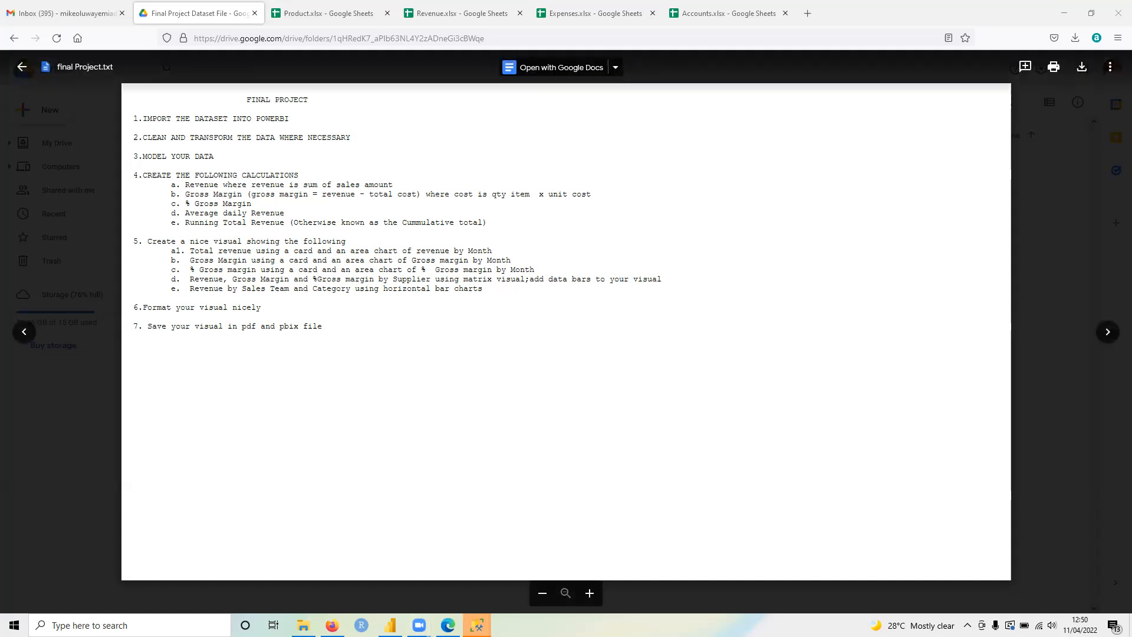
left_click(518, 583)
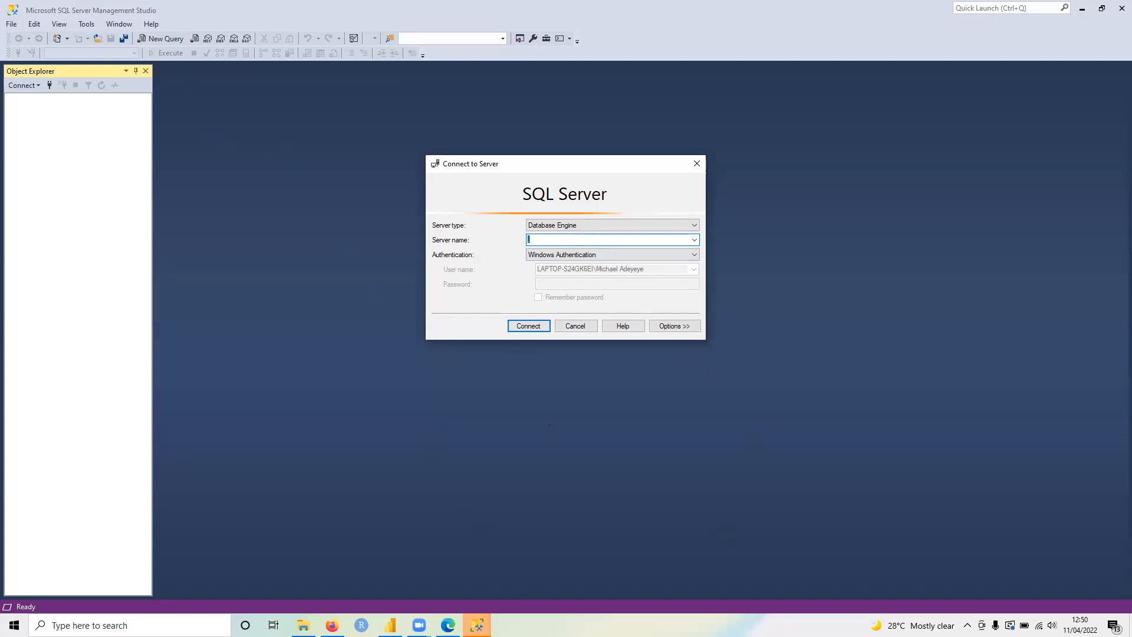
Select LAPTOP-S24GK6EI as the server name in the Connect to Server dialog
type(".")
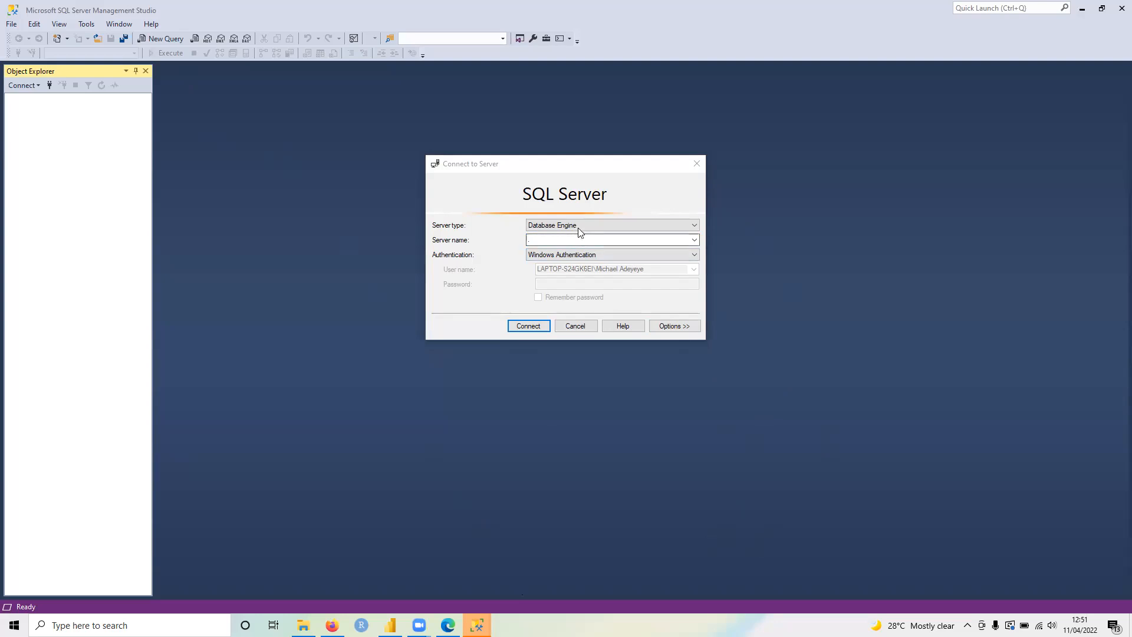
left_click(694, 240)
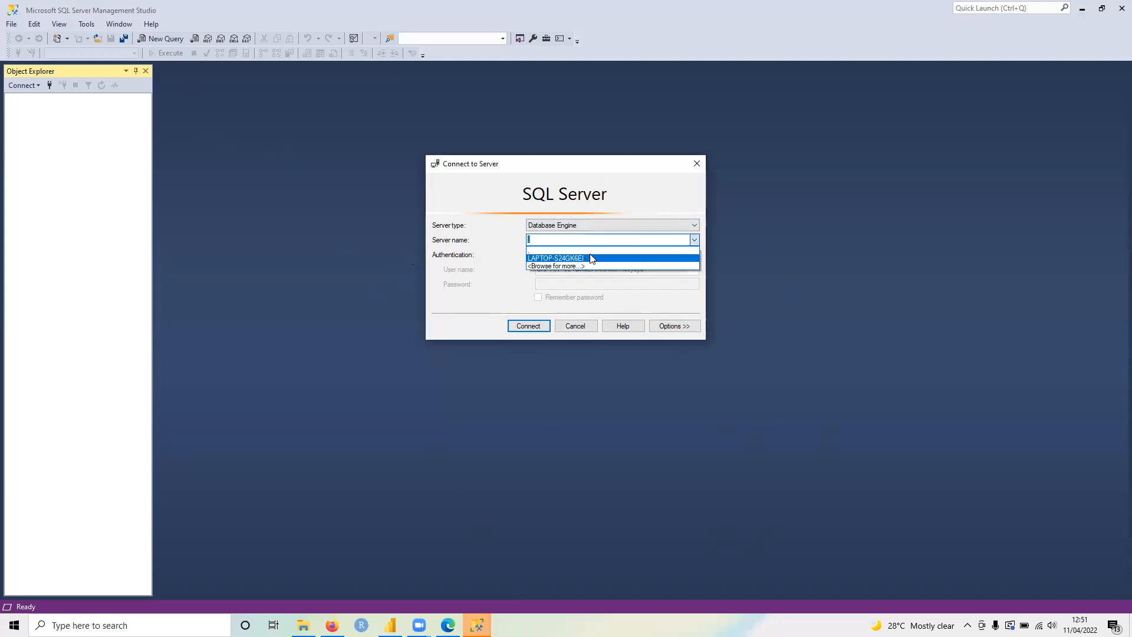
left_click(553, 260)
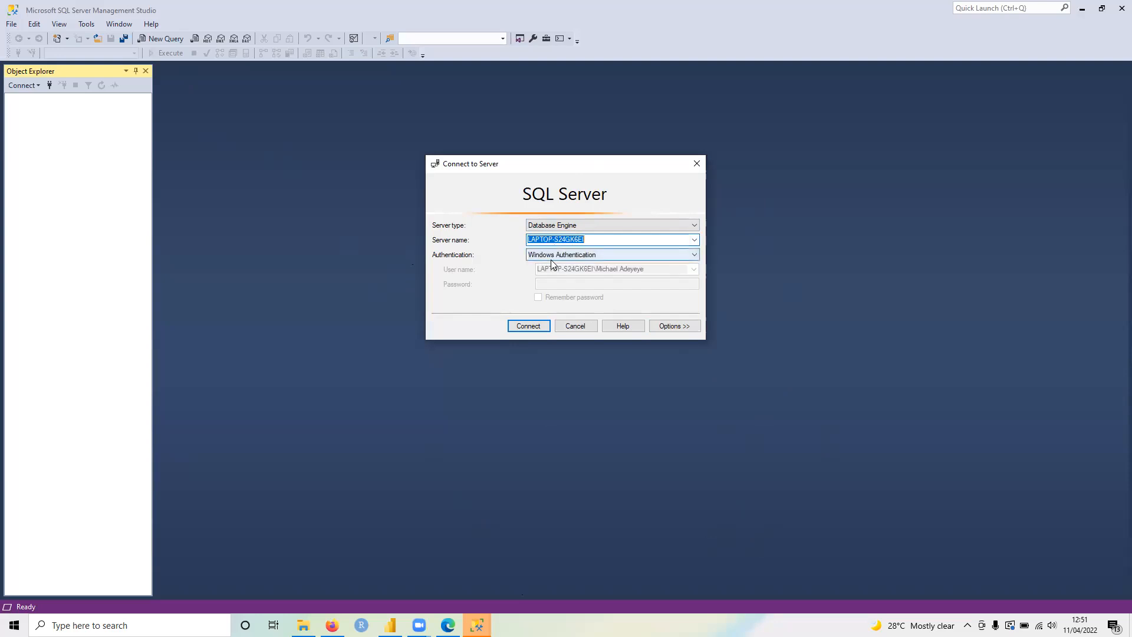
Clear the server name and enter a single dot for the local server
left_click(643, 239)
key("BackSpace")
key("BackSpace")
key("BackSpace")
key("BackSpace")
key("BackSpace")
key("BackSpace")
key("BackSpace")
key("BackSpace")
key("BackSpace")
key("BackSpace")
key("BackSpace")
key("BackSpace")
key("BackSpace")
key("BackSpace")
type(".")
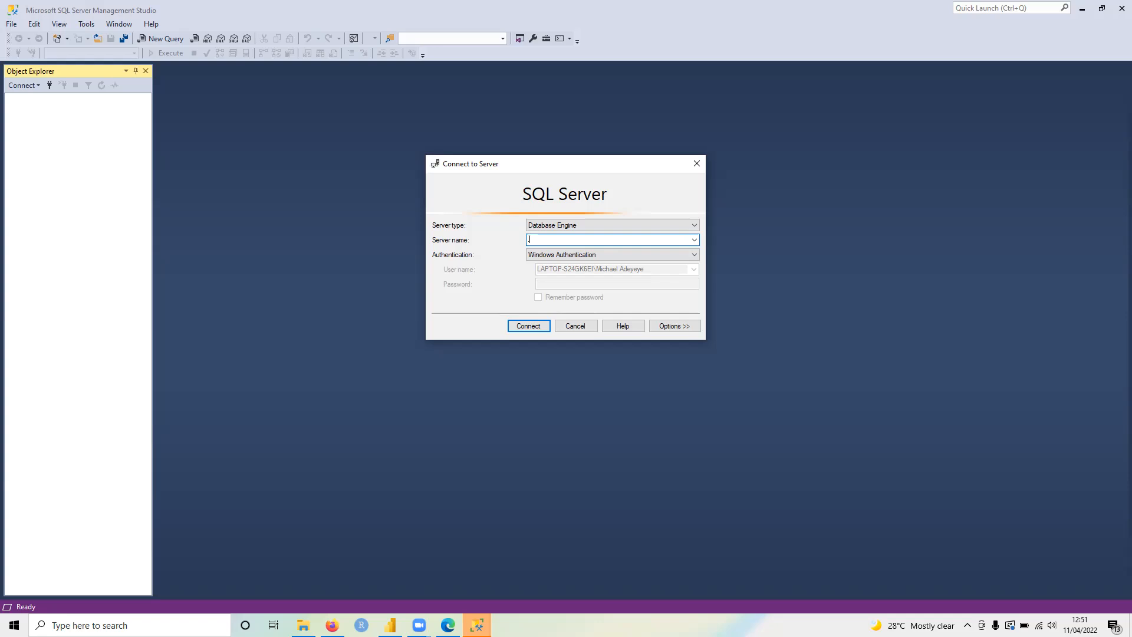
Set the server name to localhost and connect to the Database Engine with Windows Authentication
key("BackSpace")
type("lcalhos")
key("BackSpace")
key("BackSpace")
key("BackSpace")
key("BackSpace")
key("BackSpace")
key("BackSpace")
key("BackSpace")
type("loa")
key("BackSpace")
type("calhost")
left_click(536, 326)
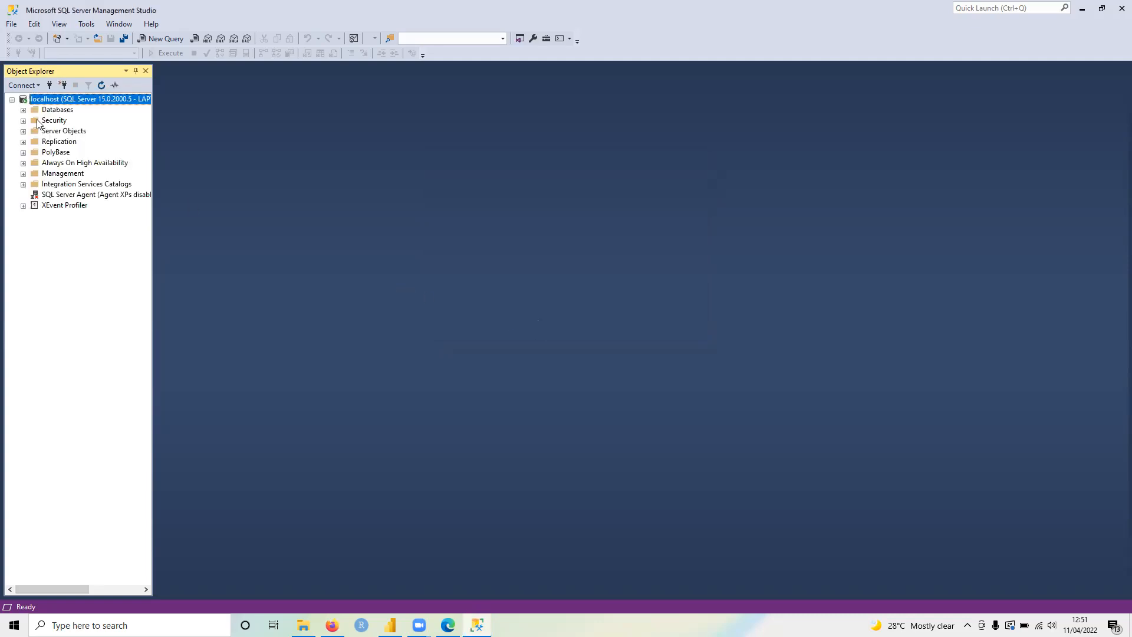
Disconnect from localhost and choose LAPTOP-S24GK6EI as the server name for a new connection
left_click(63, 84)
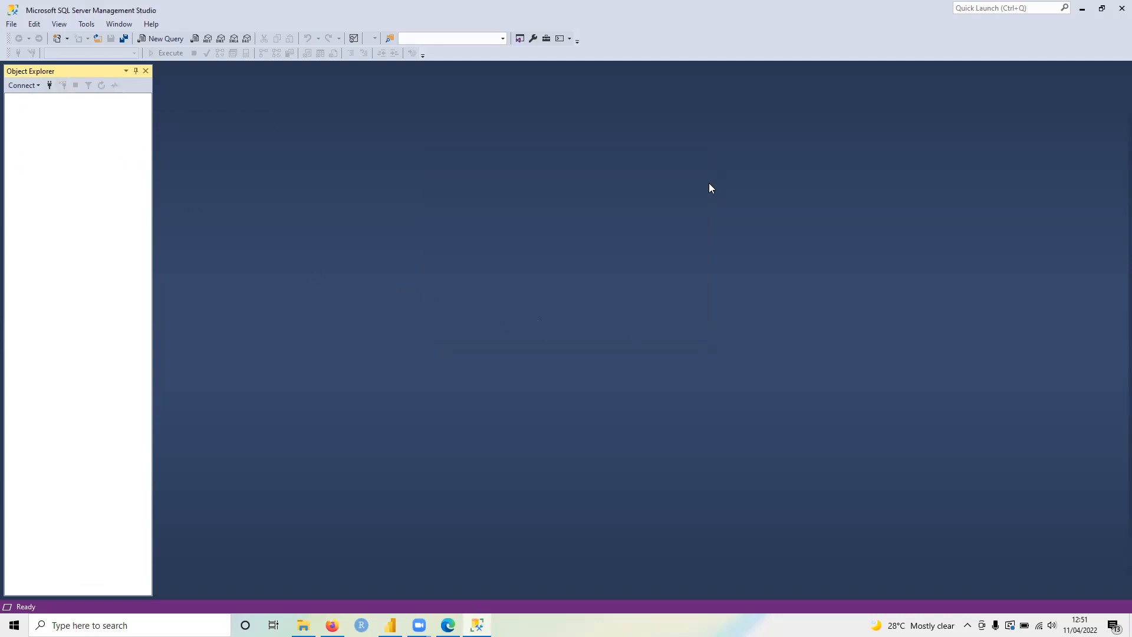
left_click(49, 86)
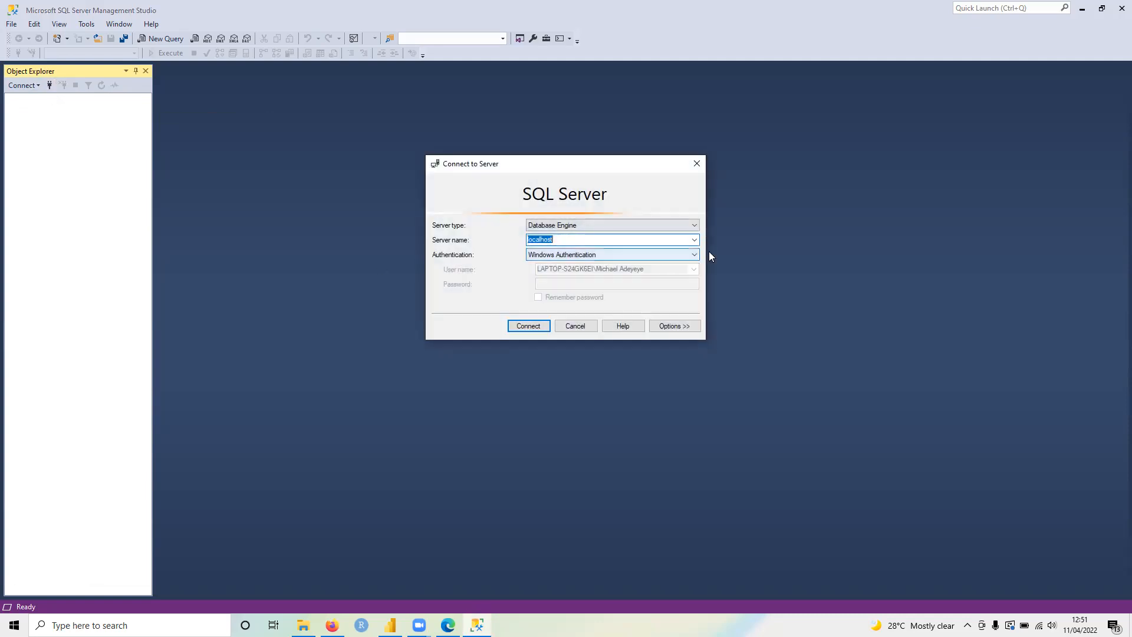
left_click(695, 240)
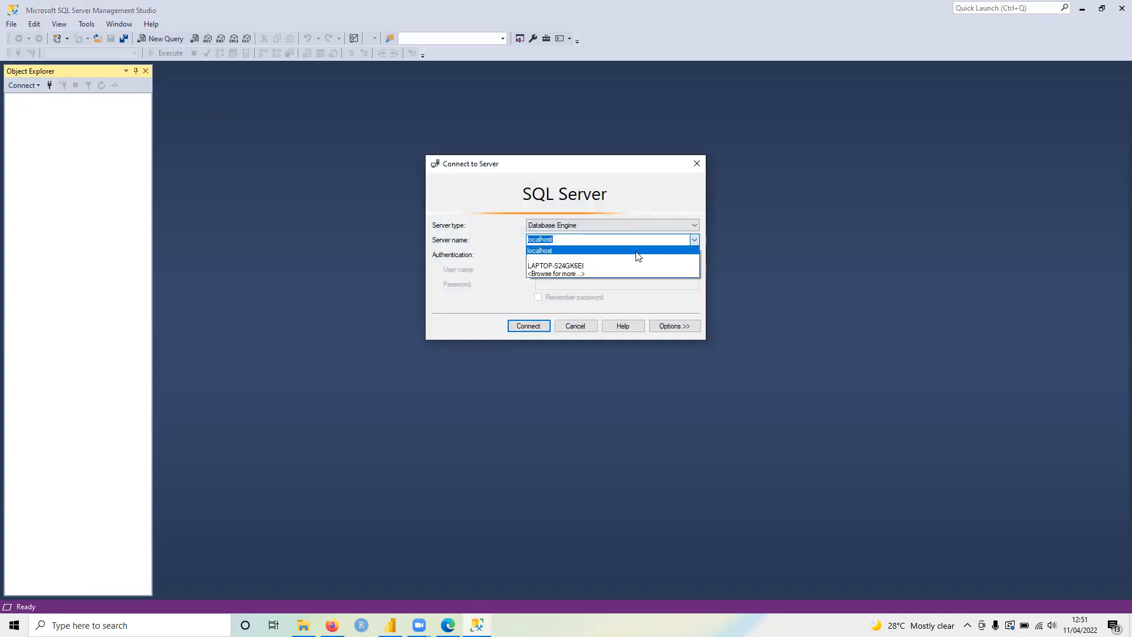
left_click(589, 266)
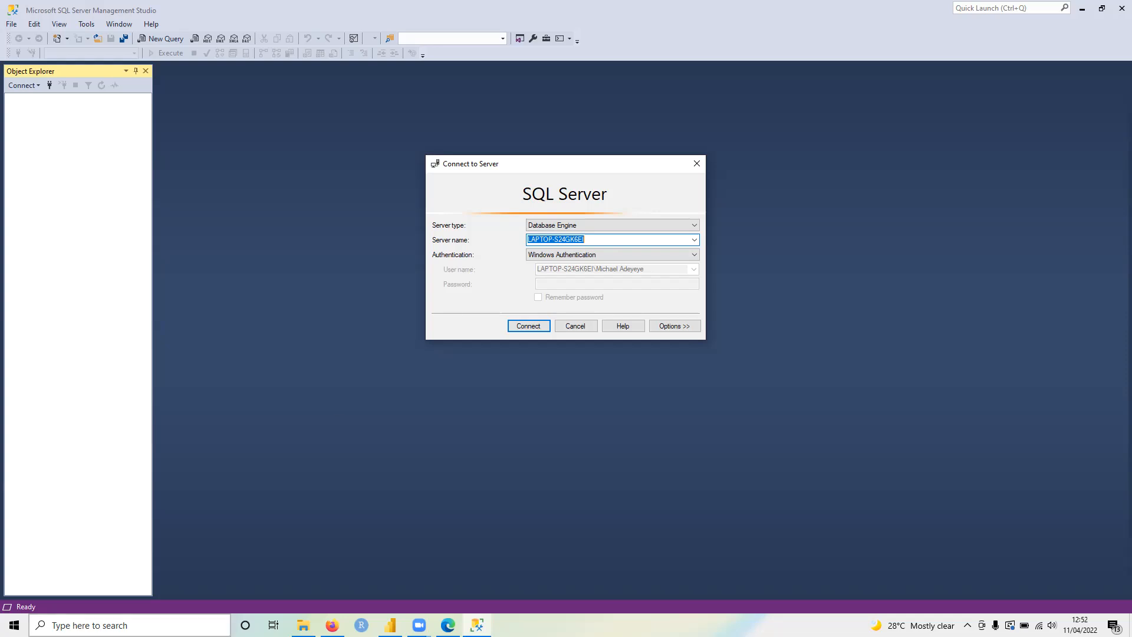
Search Windows for sqlcmd and open the SQLCMD command-line utility
left_click(81, 626)
type("cm")
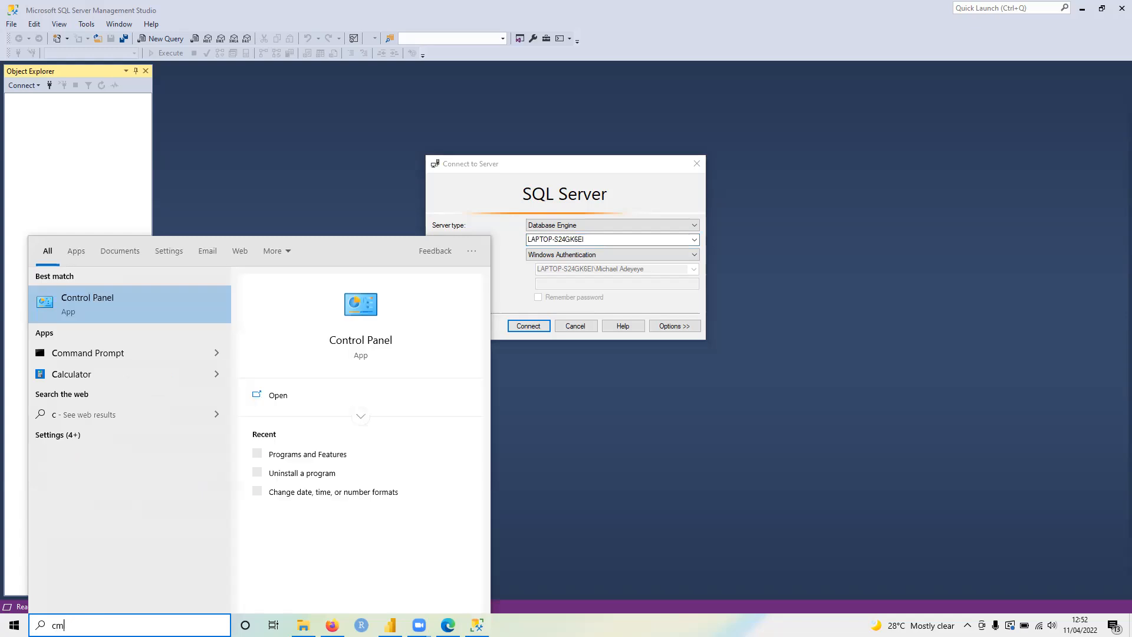
type("d")
key("BackSpace")
key("BackSpace")
key("BackSpace")
type("sqlcm")
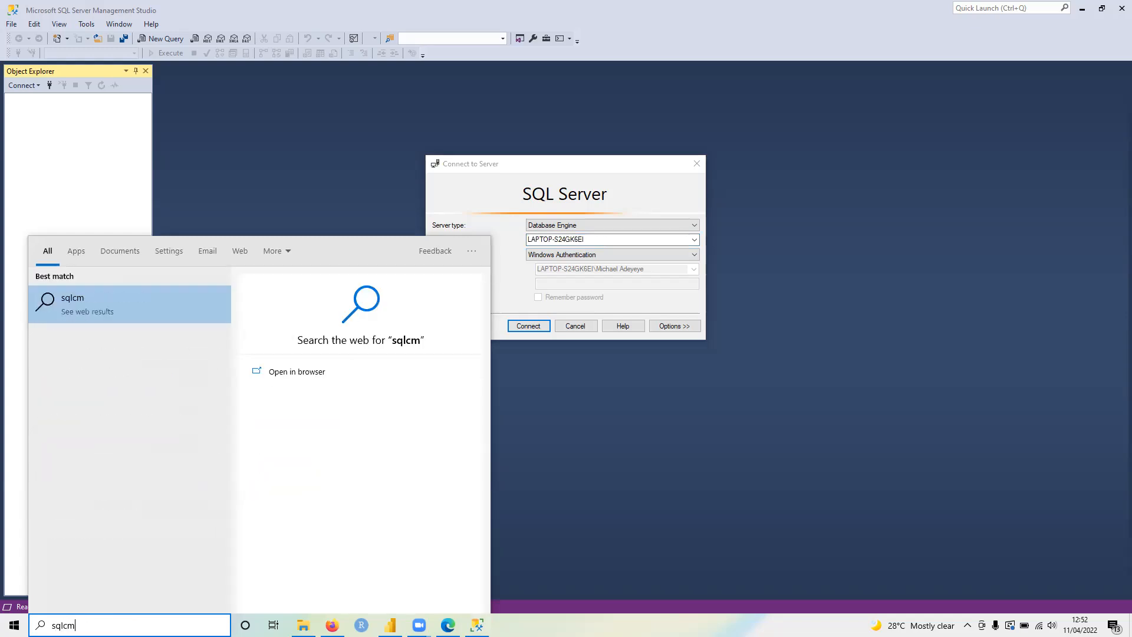
type("d")
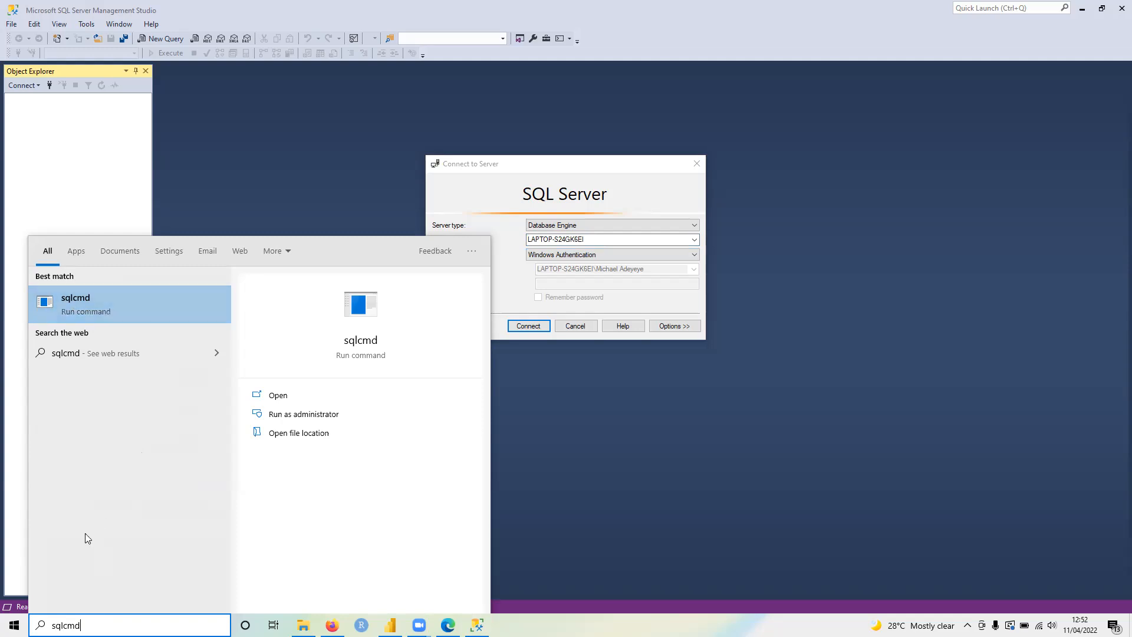
left_click(82, 309)
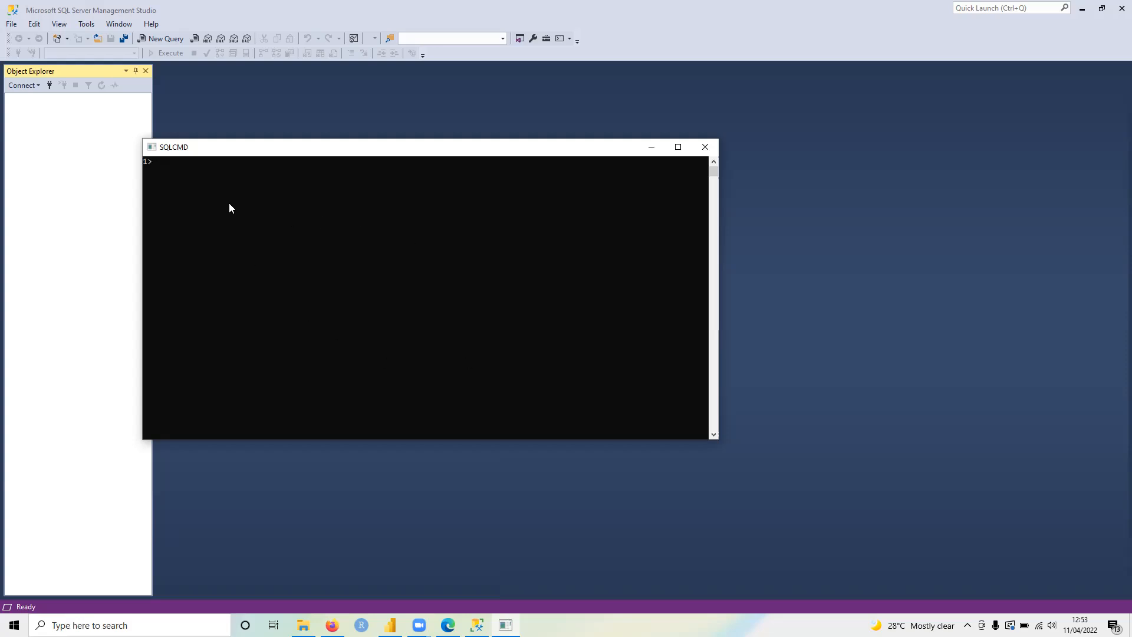
Launch Python 3.10 (64-bit) and print a first name as a text string in its shell
left_click(130, 625)
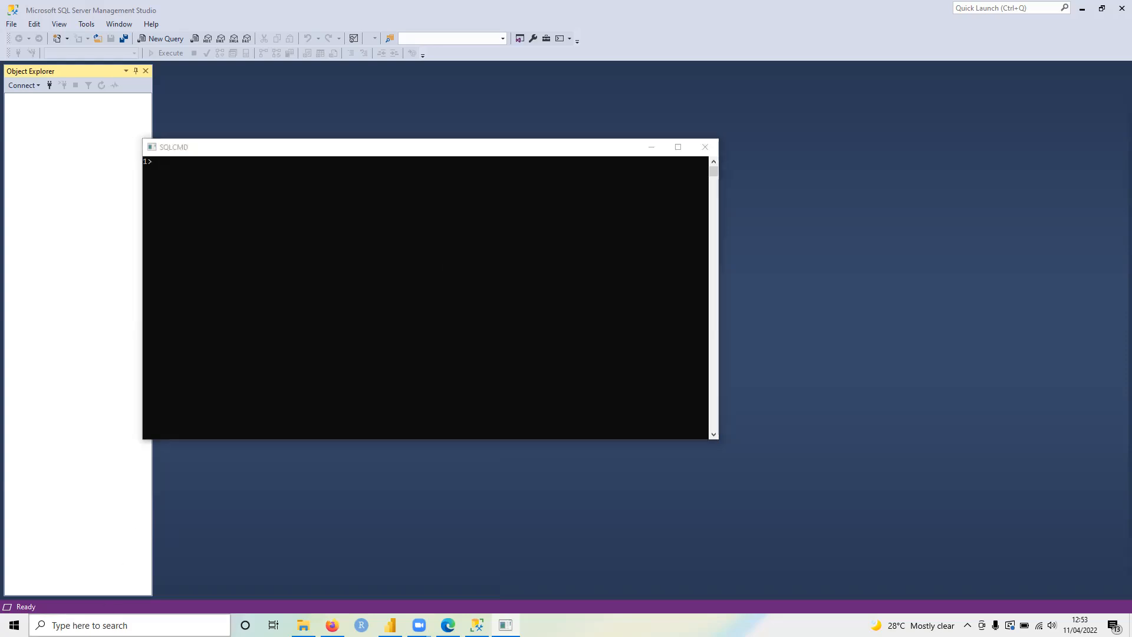
type("pyth")
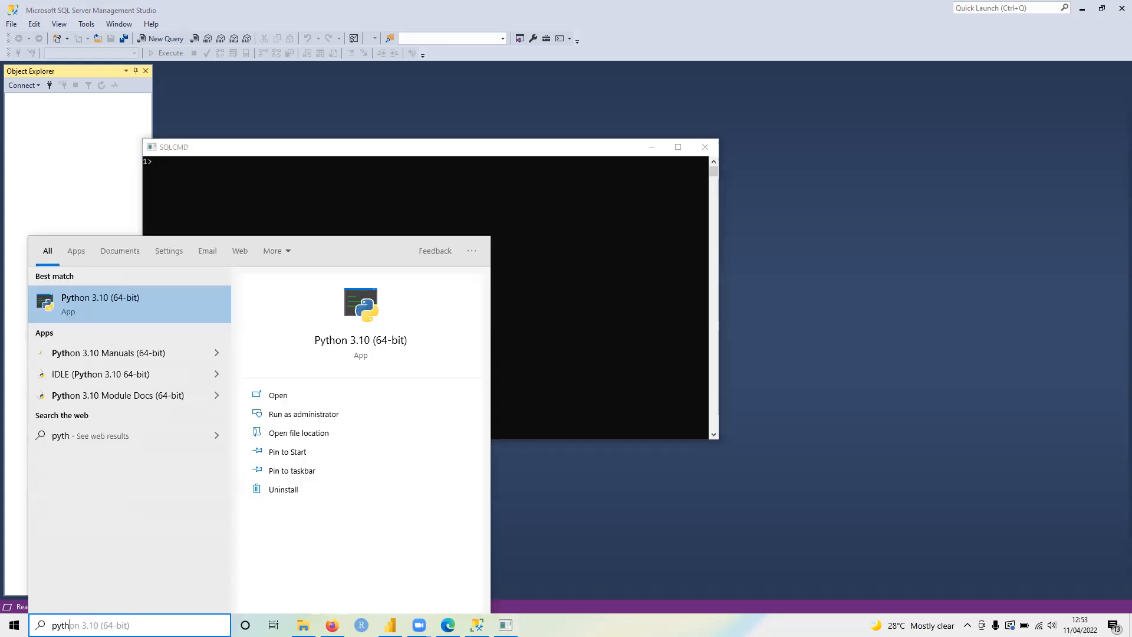
left_click(98, 307)
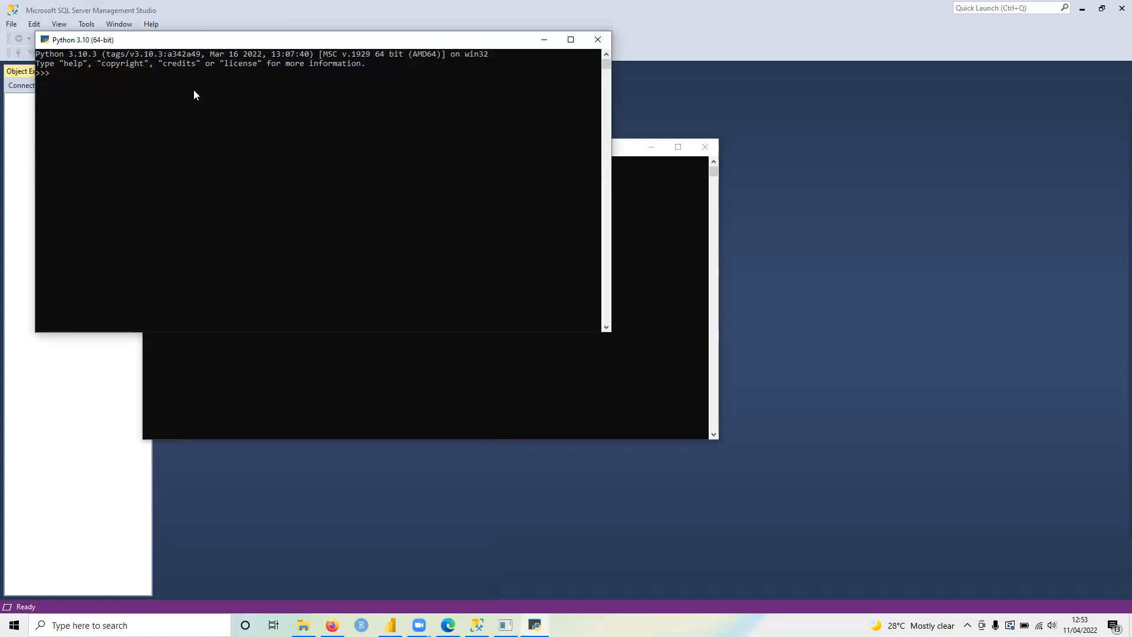
type("print(\"mike\")")
key("Return")
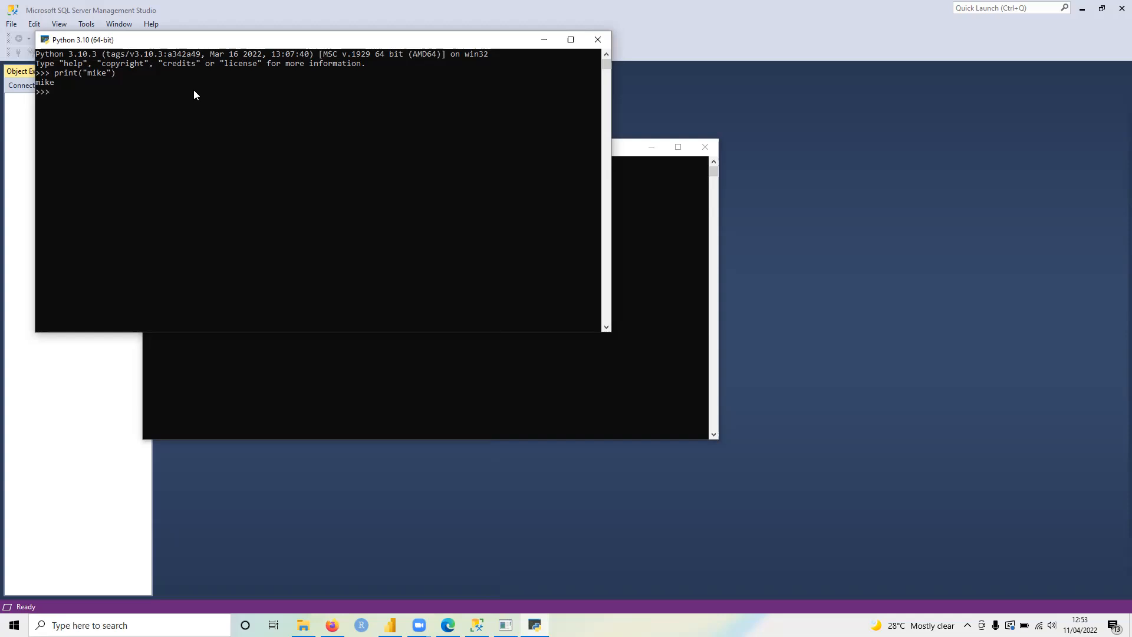
Run print(2+4) in the Python shell, and put its window away
type("pi")
type("int")
type("(2")
type("+4)")
key("Return")
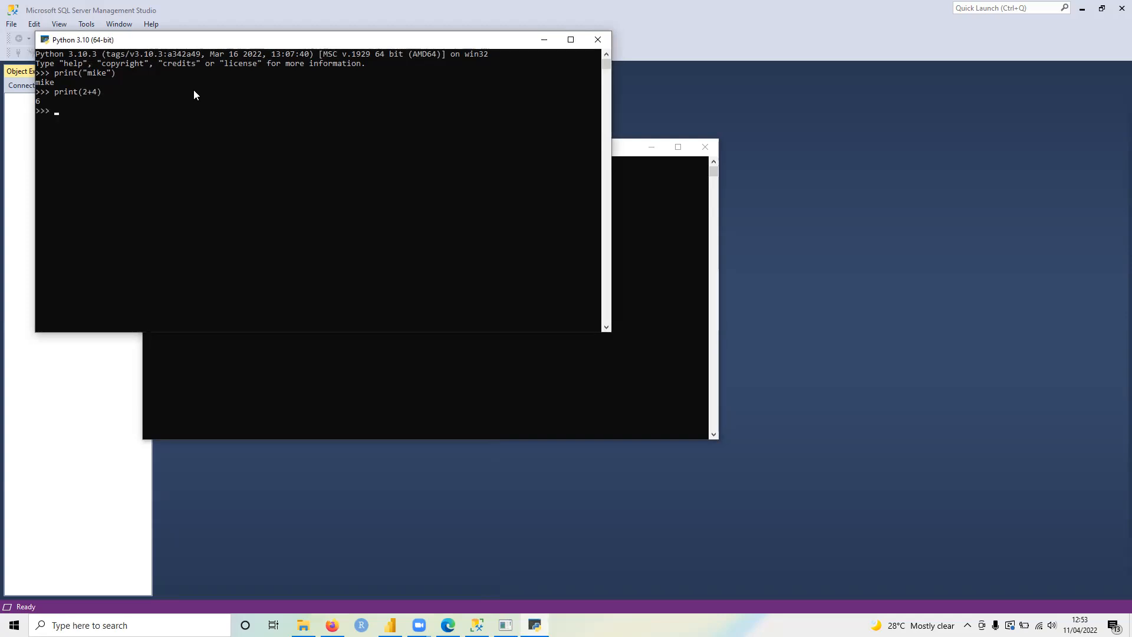
left_click(571, 40)
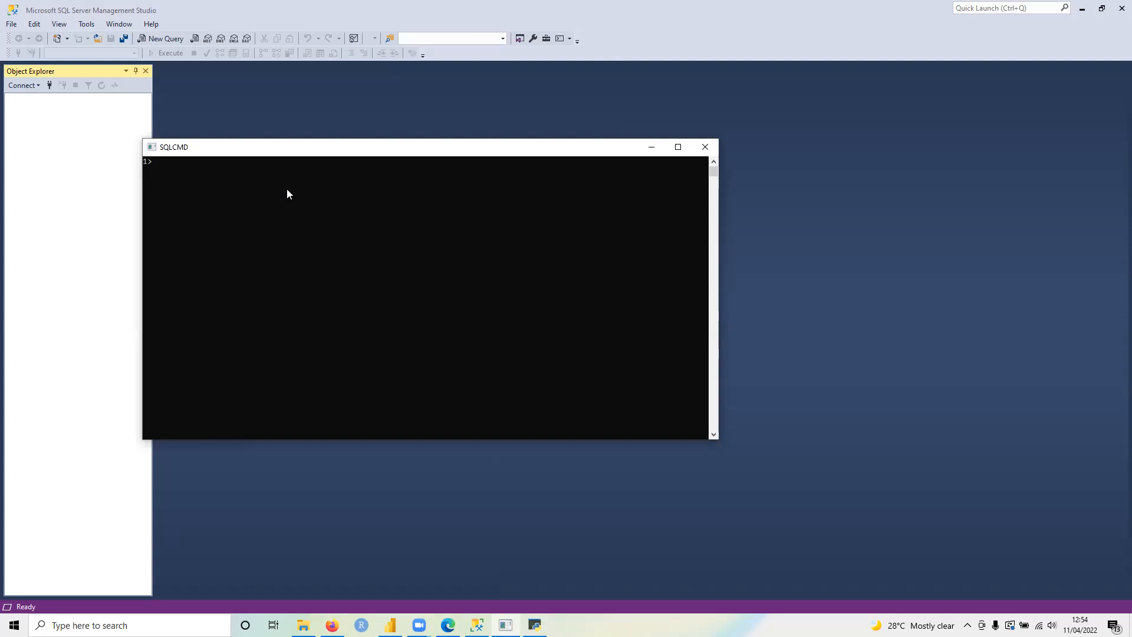
Open a Command Prompt and start Jupyter with the command "jupyter notebook"
left_click(118, 625)
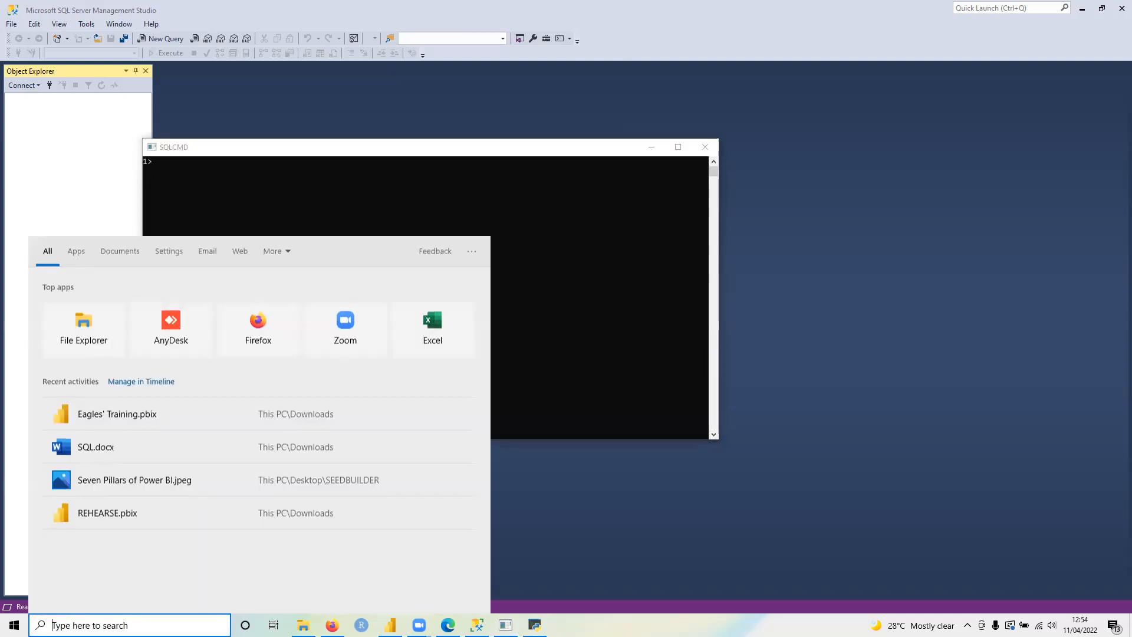
type("cmd")
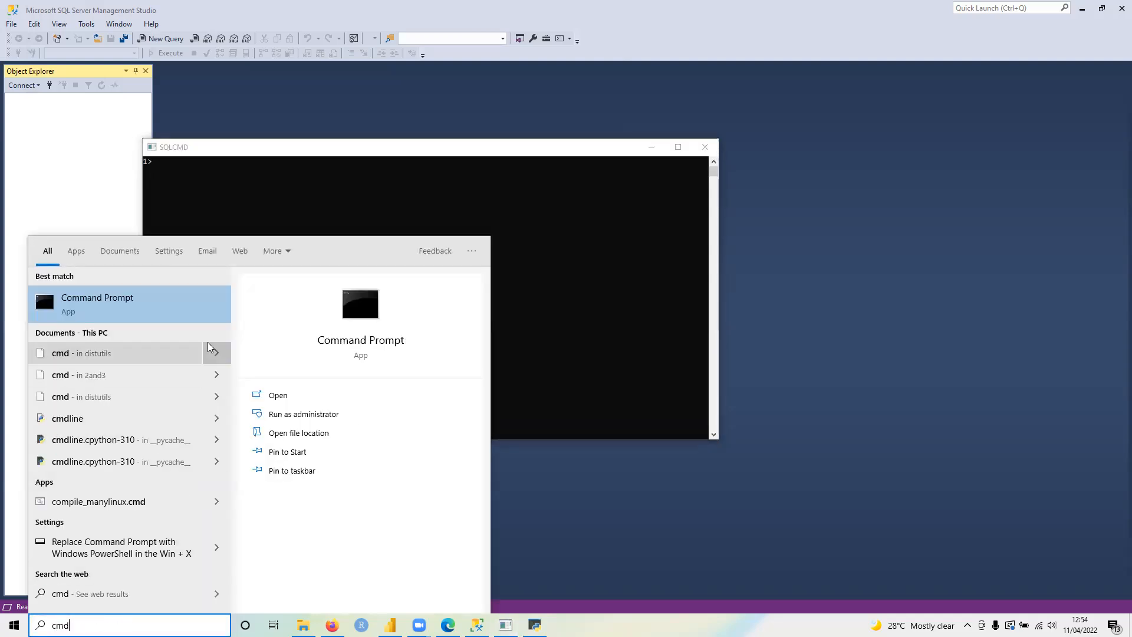
left_click(124, 312)
type("ju")
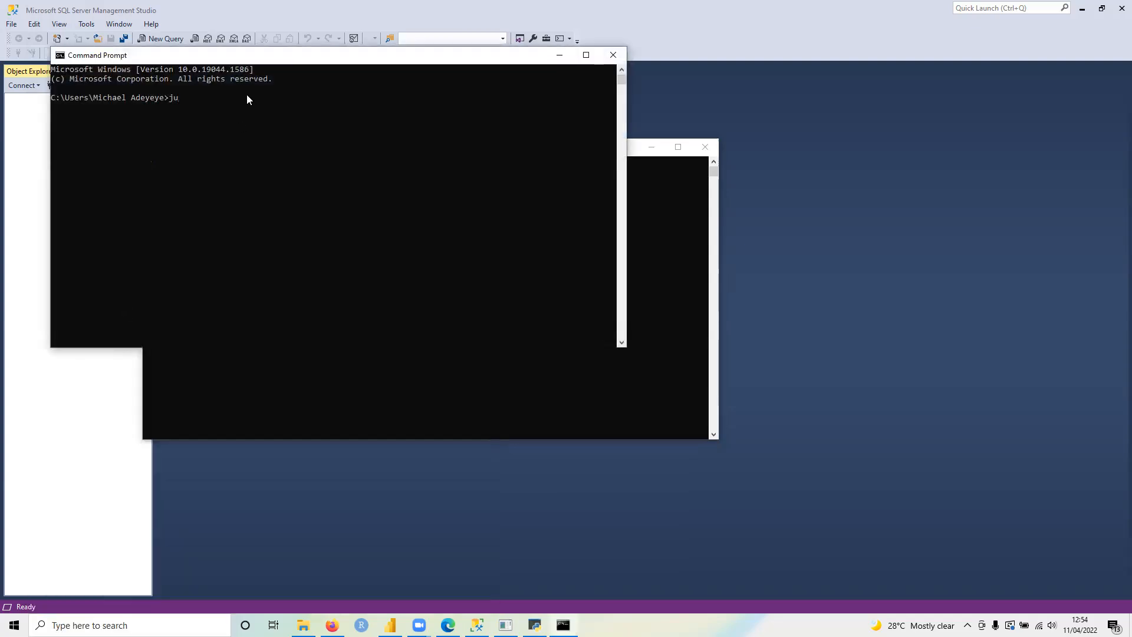
type("pyter notebook")
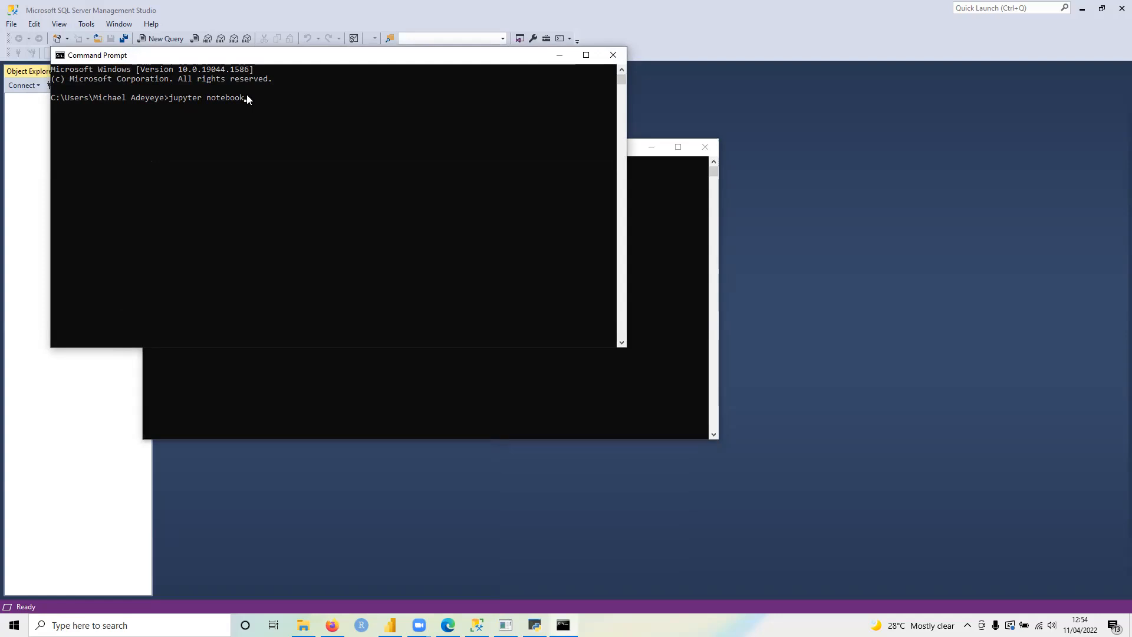
key("Return")
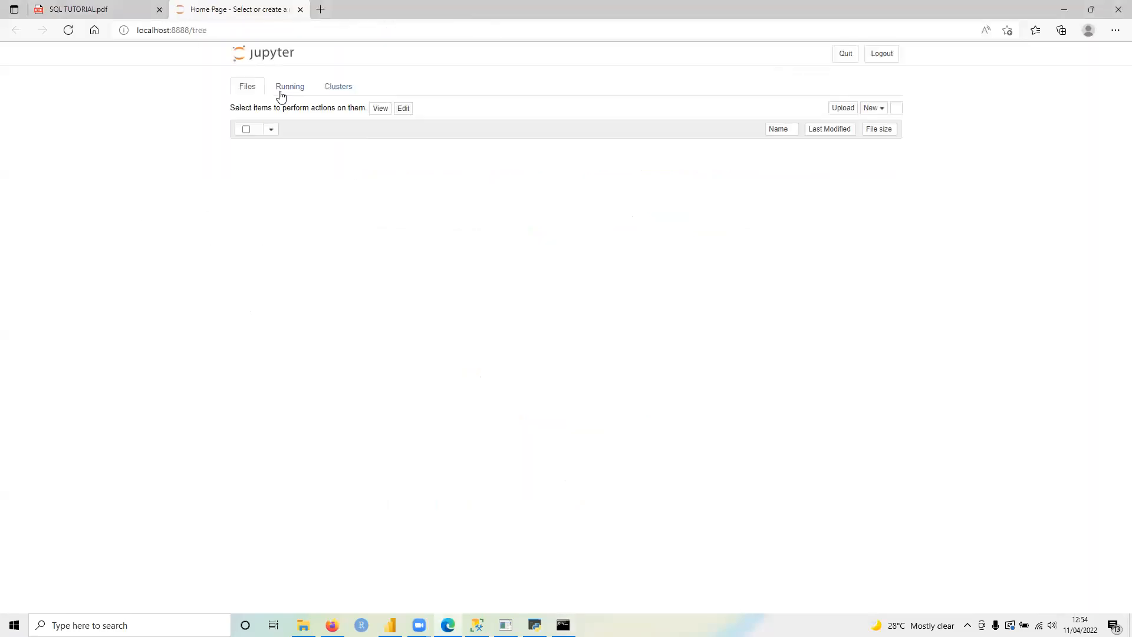
Create a new Python 3 (ipykernel) notebook and run print(2+4) in its first cell
left_click(867, 108)
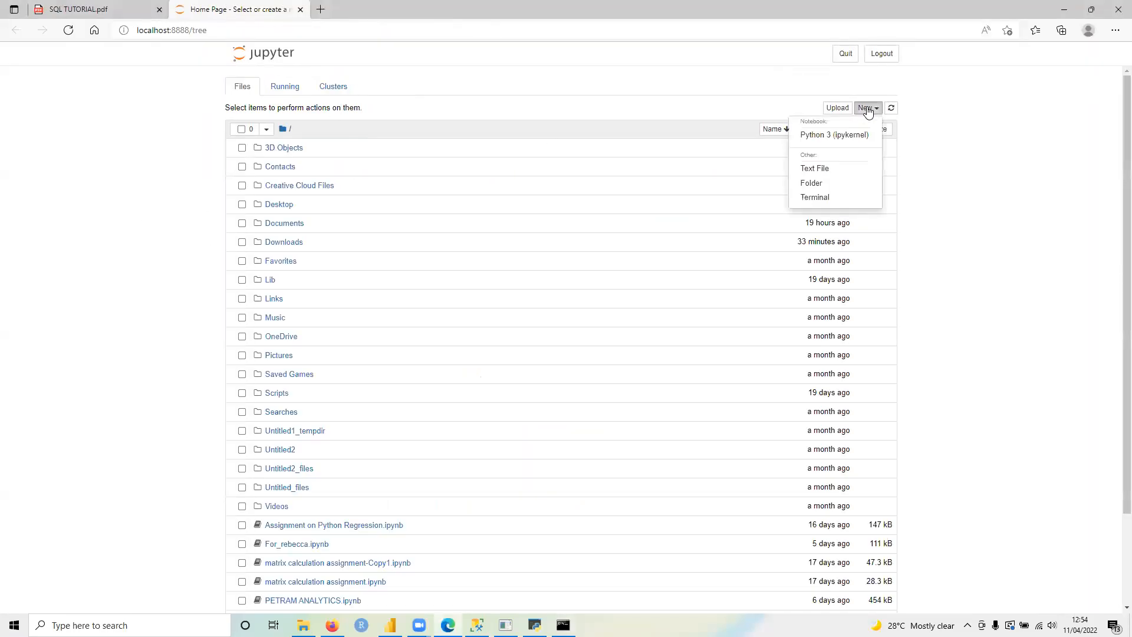
left_click(826, 137)
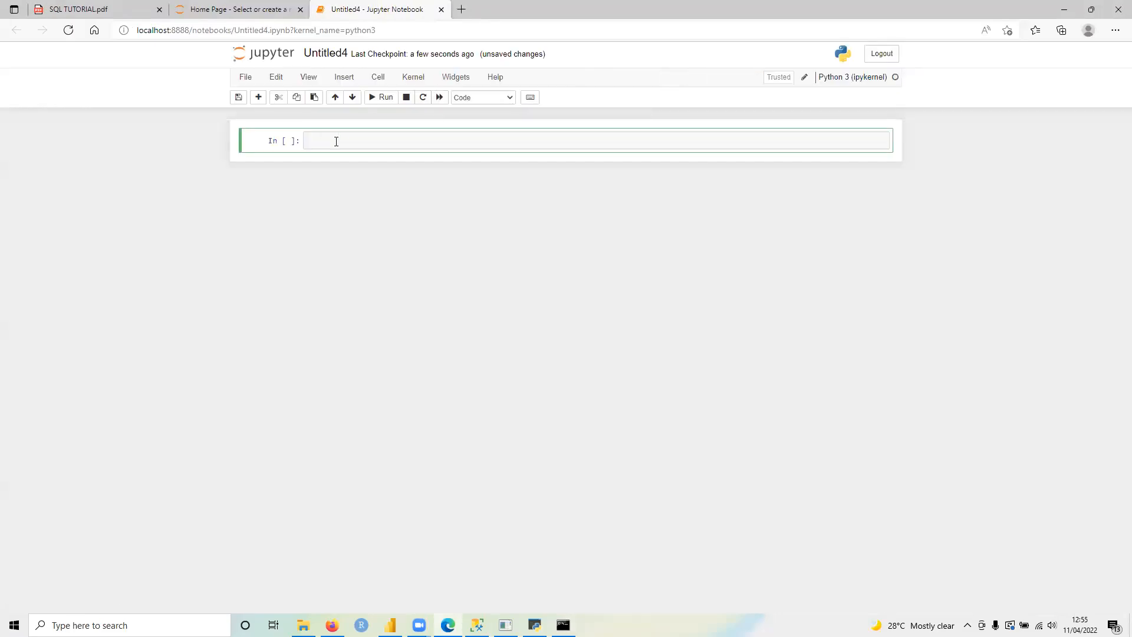
type("print")
type("(")
type("3+4")
left_click(385, 98)
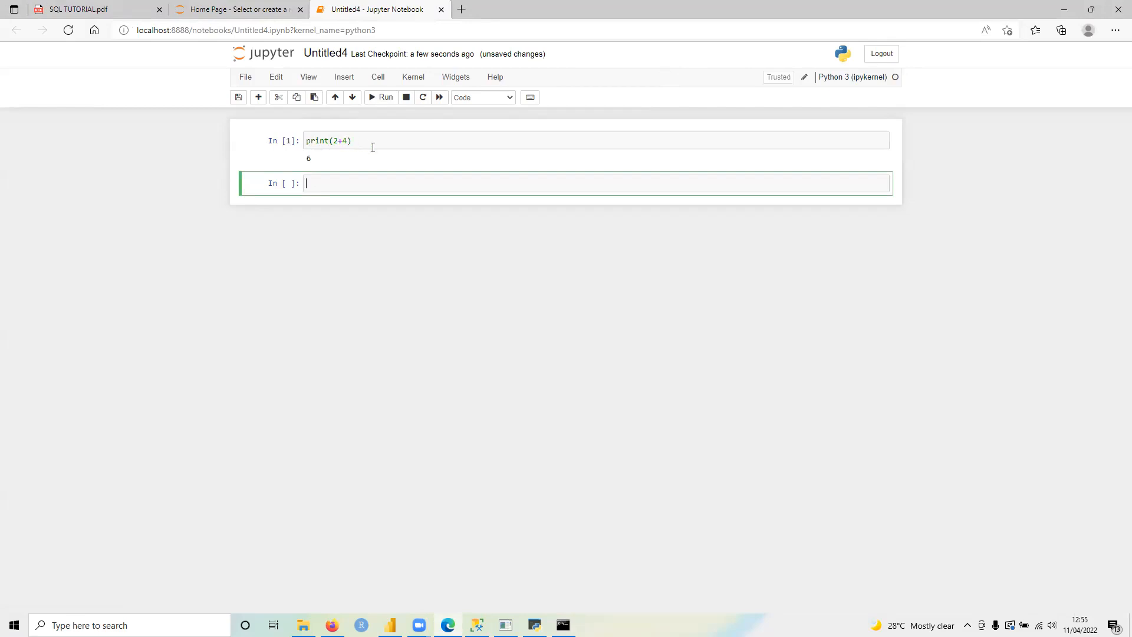
type("plo")
key("BackSpace")
key("BackSpace")
key("BackSpace")
type("import")
type(" mat")
key("BackSpace")
key("BackSpace")
key("BackSpace")
key("BackSpace")
key("BackSpace")
key("BackSpace")
key("BackSpace")
key("BackSpace")
key("BackSpace")
Try to run "from matplotlib.pyplot import pyplot as plt" in the notebook's second cell
type("from m")
key("BackSpace")
type("matplotlib.pypl")
key("BackSpace")
type("lot import")
type("pyplot")
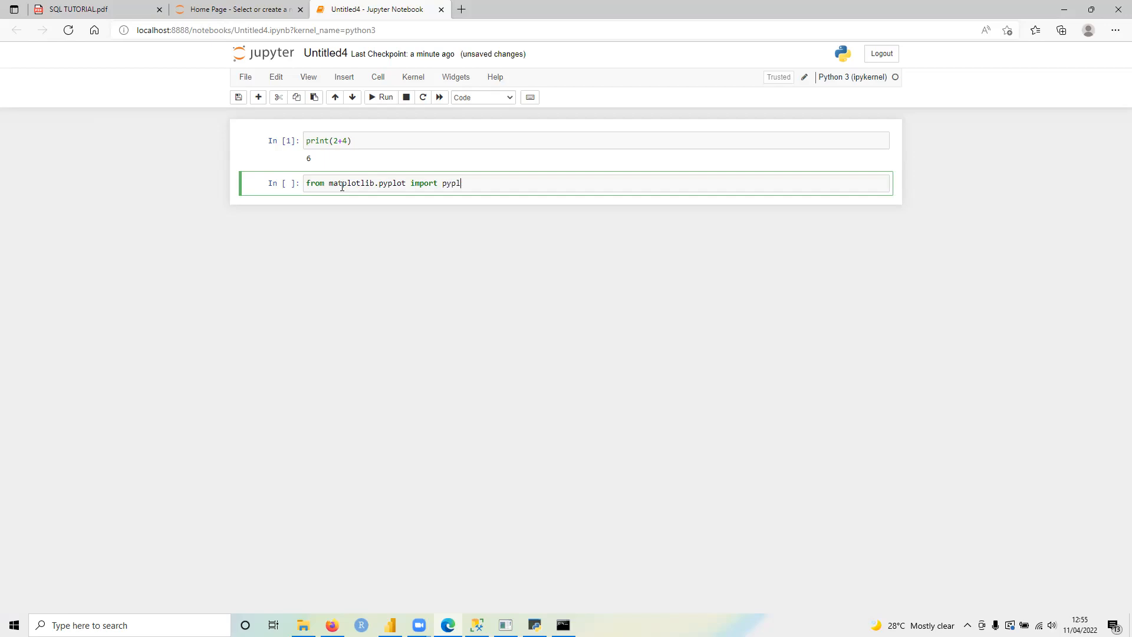
type(" as plt")
left_click(383, 98)
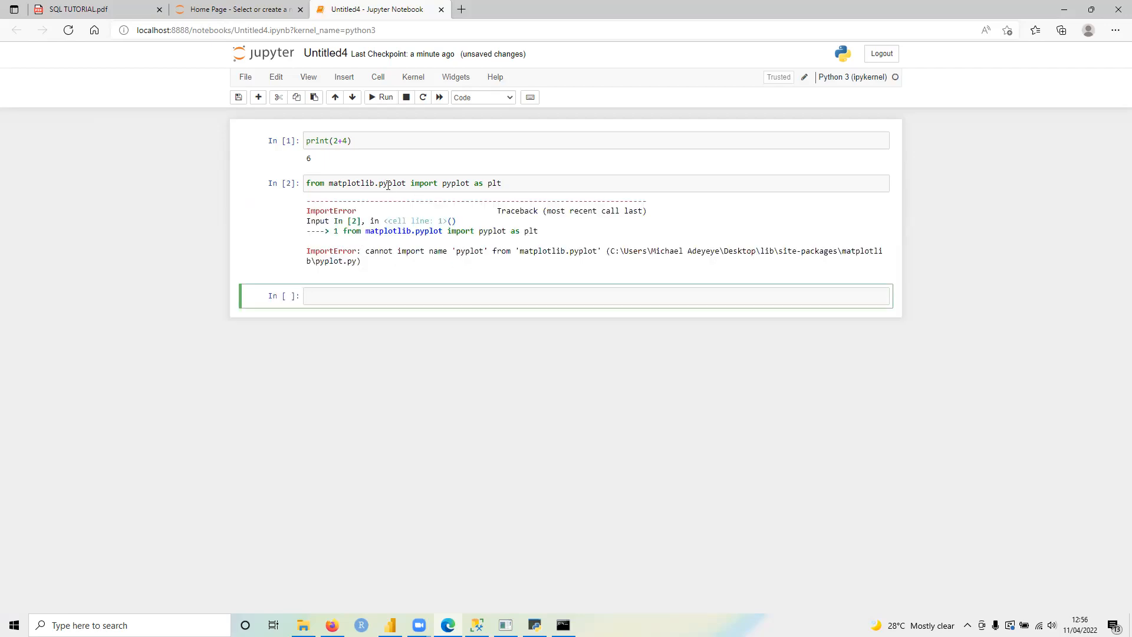
Correct the second cell to "import matplotlib.pyplot as plt" and run it
left_click_drag(326, 183, 299, 186)
type("import")
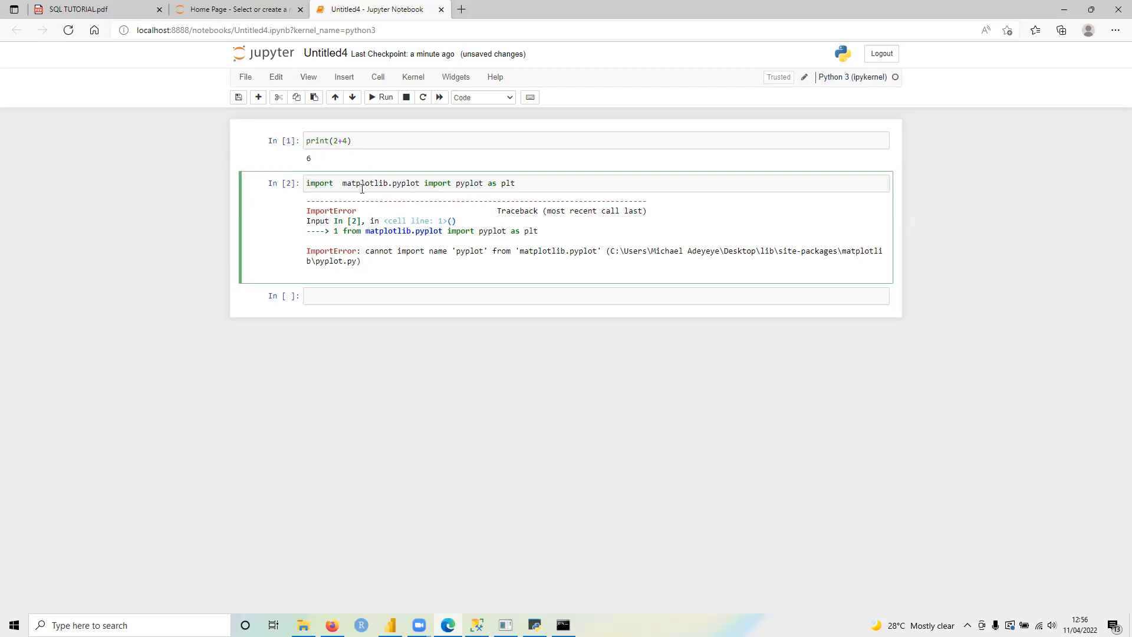
left_click_drag(425, 183, 566, 176)
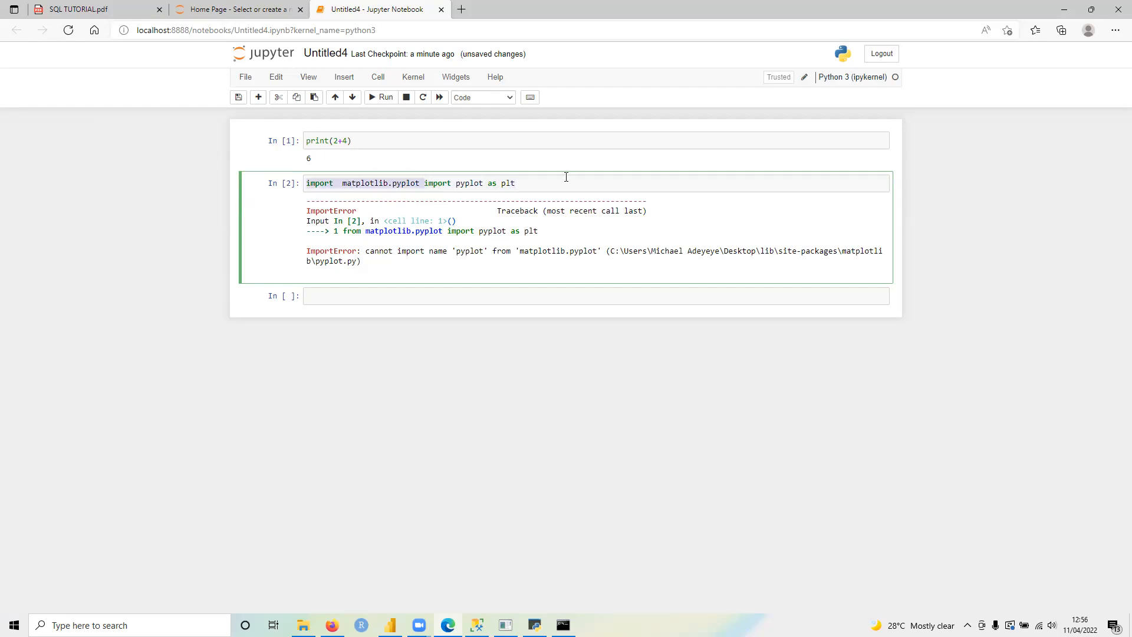
left_click(423, 183)
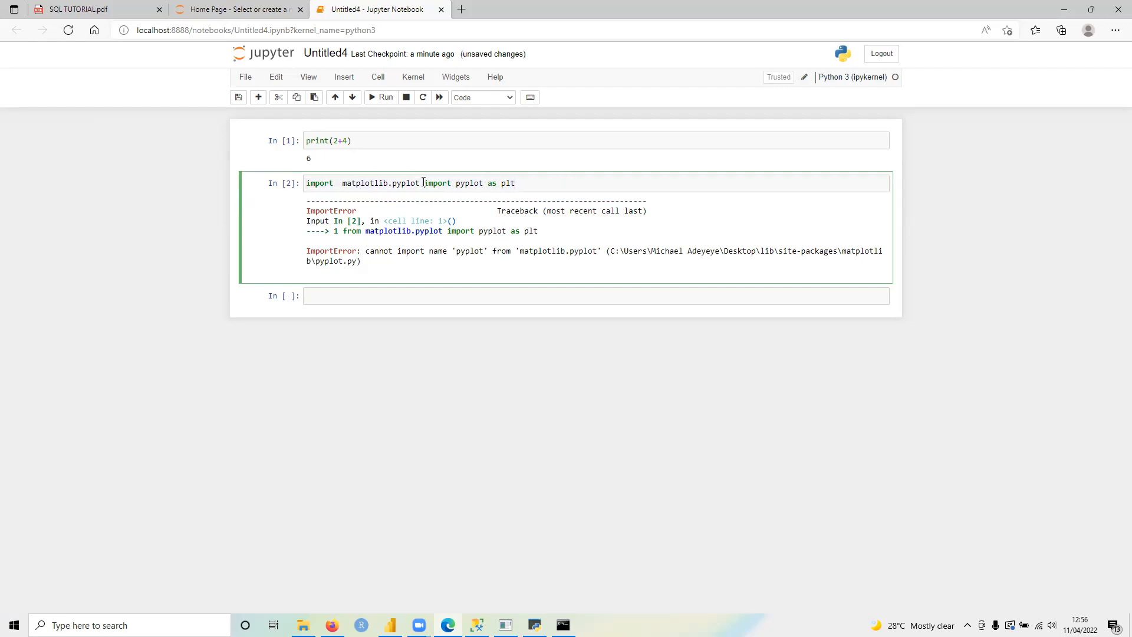
key("shift+End")
type("as plt")
left_click(385, 98)
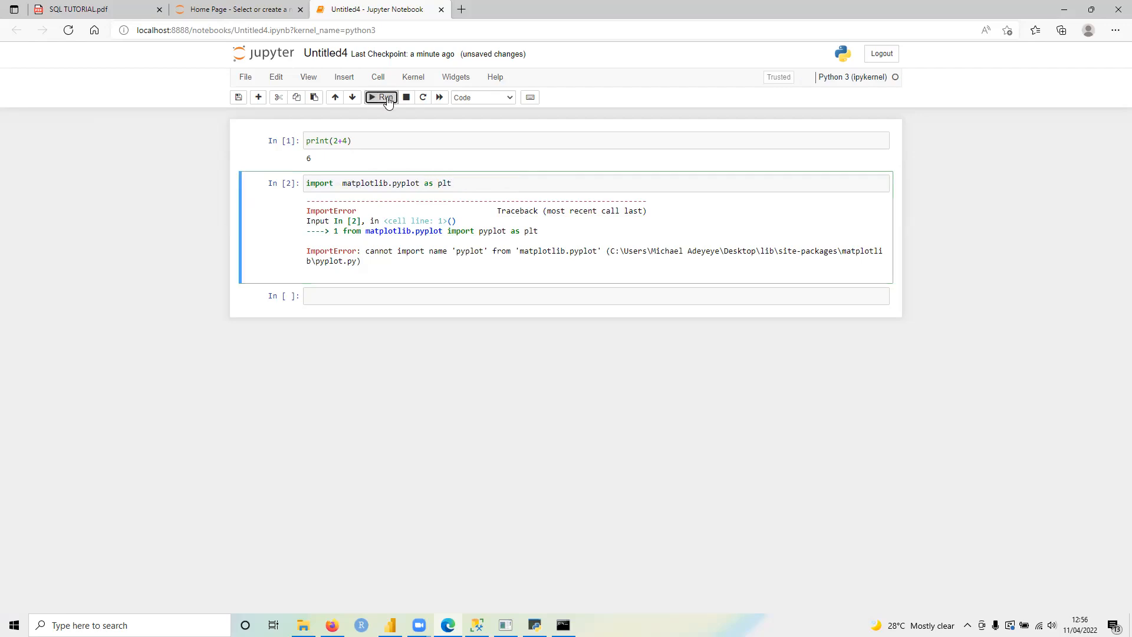
Enter plot(x=[1,2,3], y=[4,6,8]) in the third cell and try to run it
type("plt.")
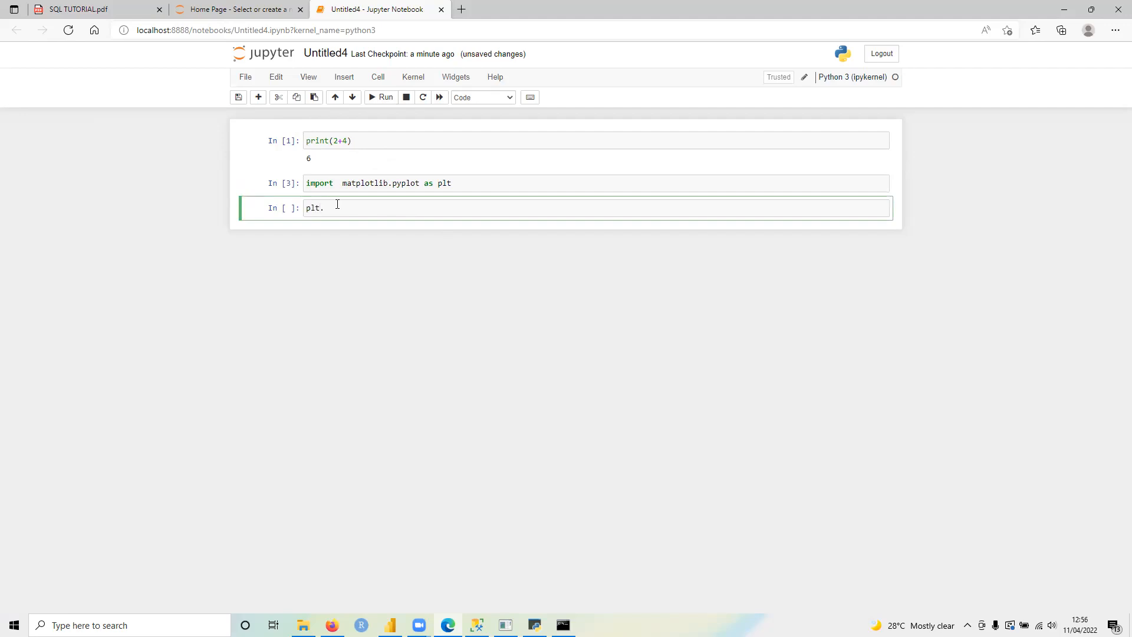
key("BackSpace")
key("BackSpace")
key("BackSpace")
type("plot")
key("BackSpace")
key("BackSpace")
key("BackSpace")
key("BackSpace")
type("lot(x=[1,2,3], y=[4")
type(",6")
type(",8")
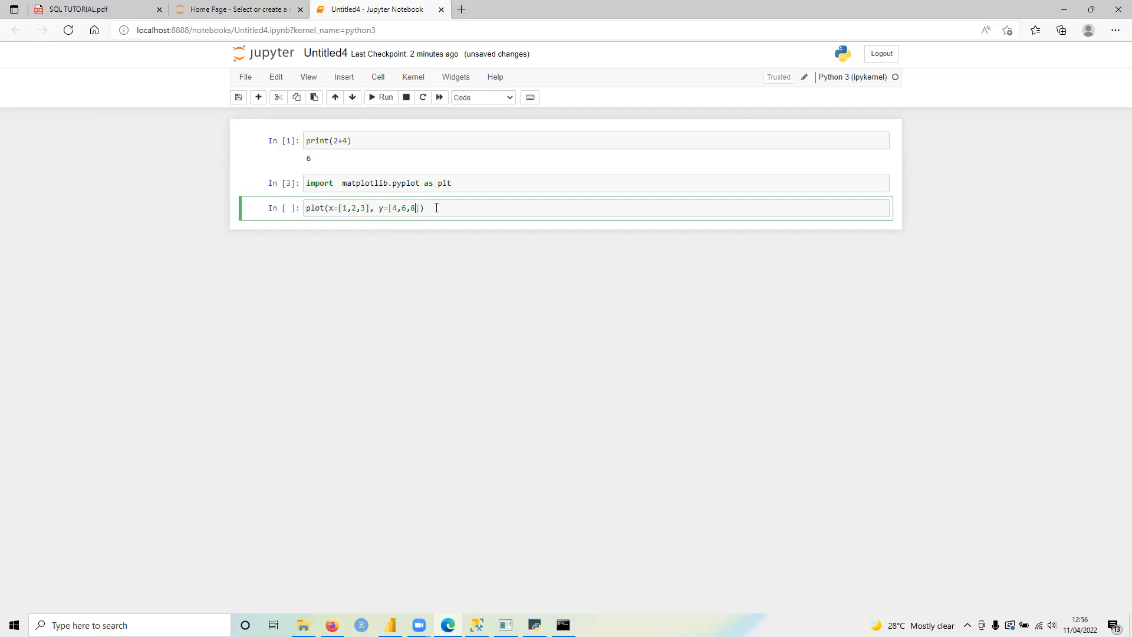
left_click(380, 99)
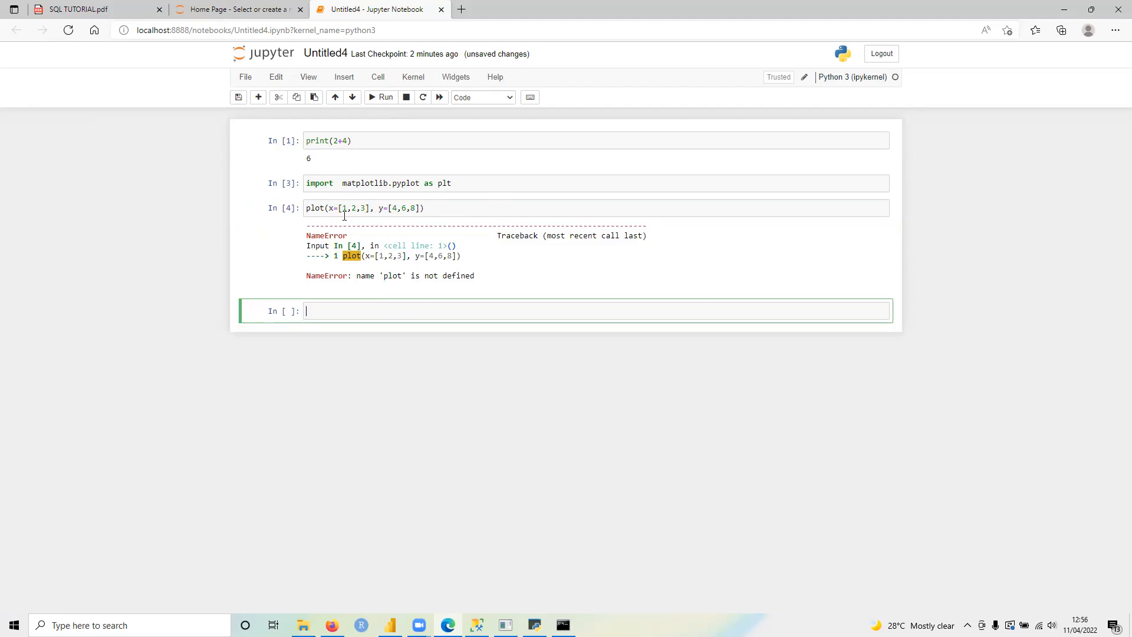
Prefix the third cell's plot call with "plt.", rerun it and examine the output
left_click(307, 207)
type("plt.")
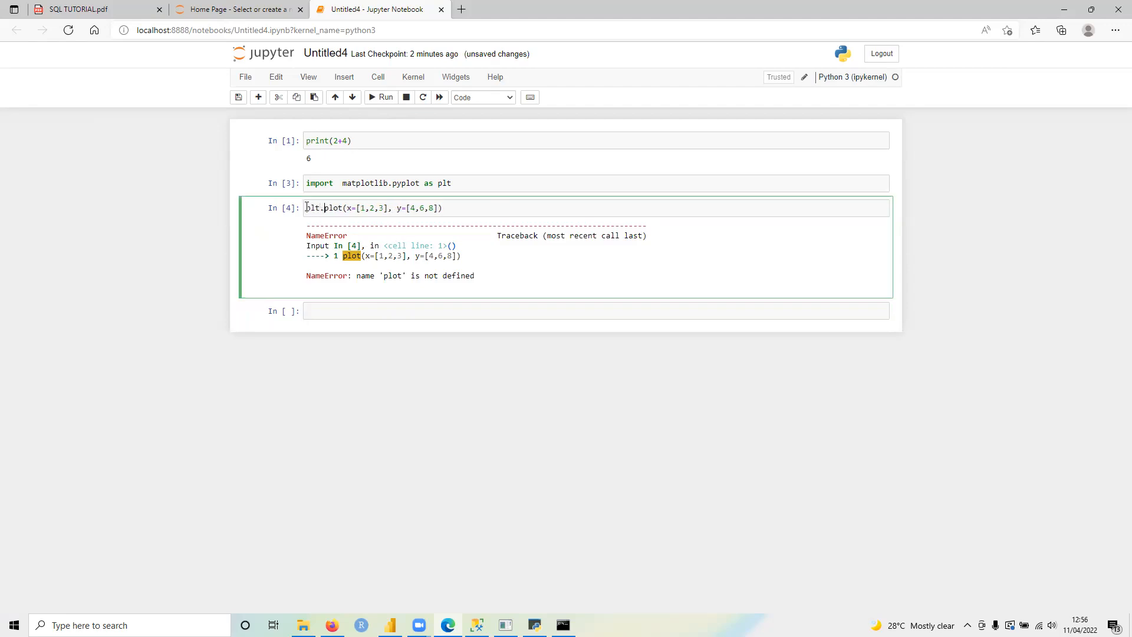
left_click(382, 98)
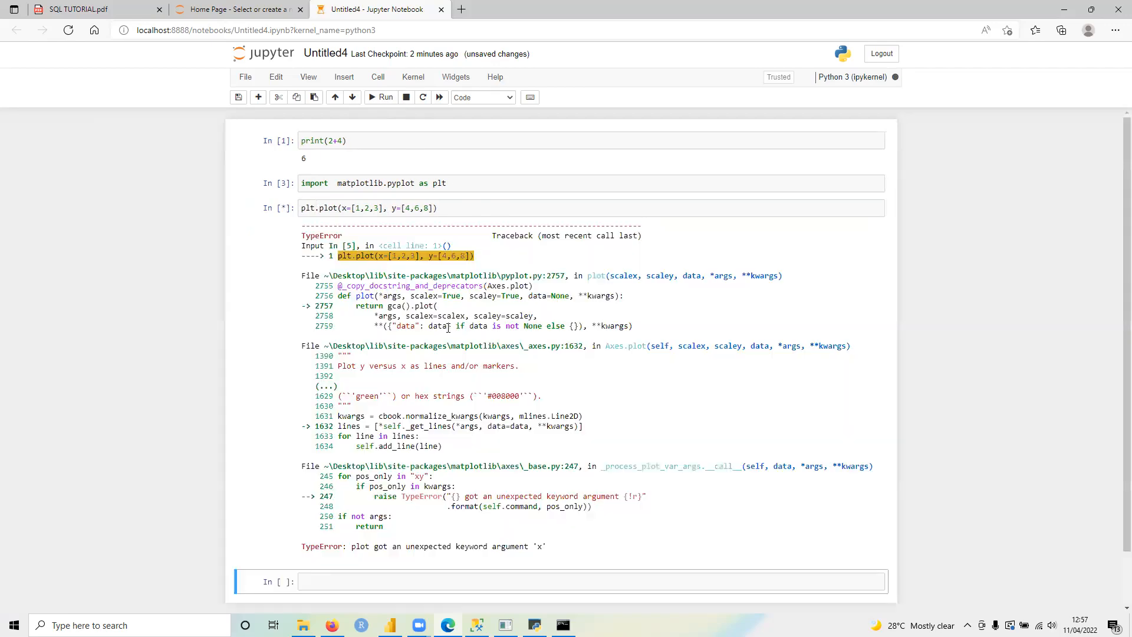
scroll(549, 415, "down", 4)
scroll(550, 415, "up", 1)
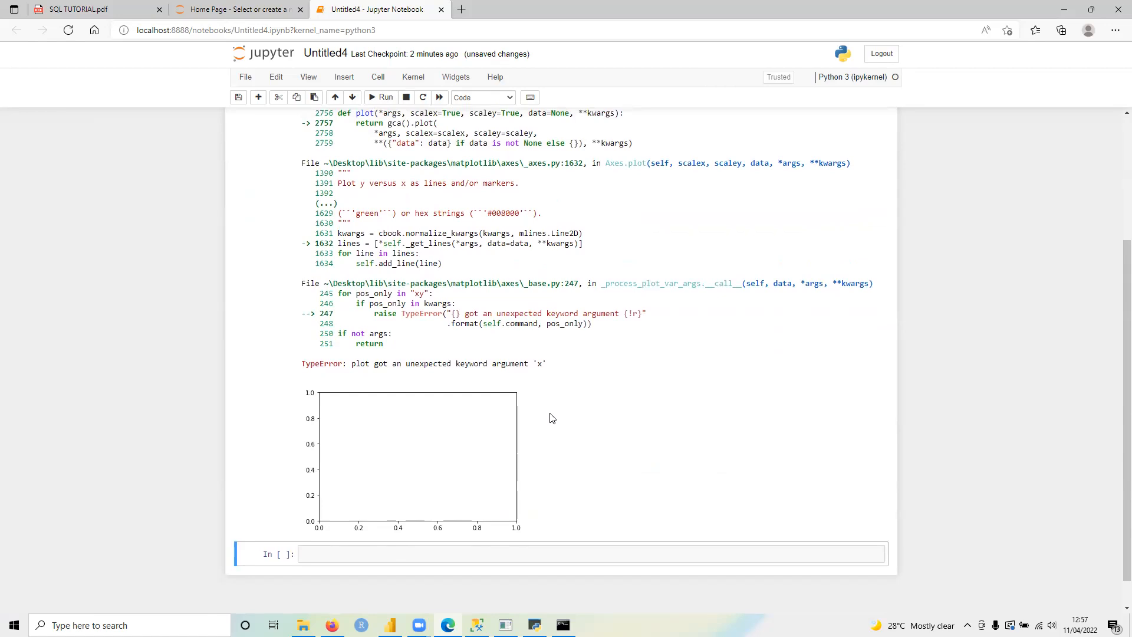
Try running the third cell with plt.barplot(x=[1,2,3], y=[4,6,8]) as the call
scroll(552, 417, "up", 3)
left_click(320, 194)
type("barplot(x=[1,2,3], y=[4,6,8")
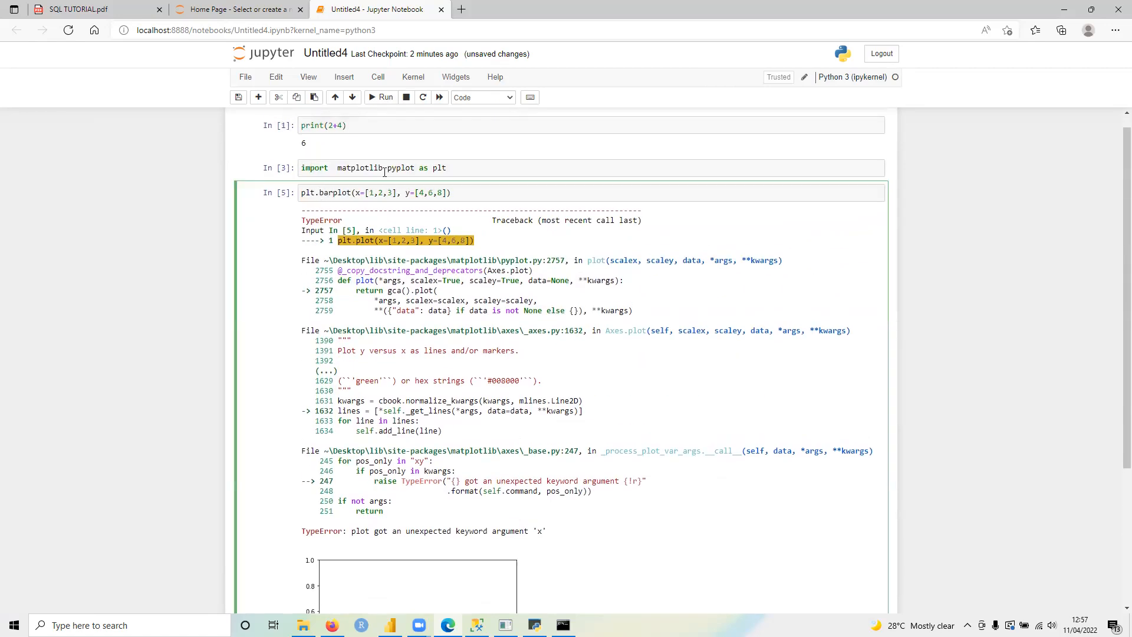
left_click(382, 98)
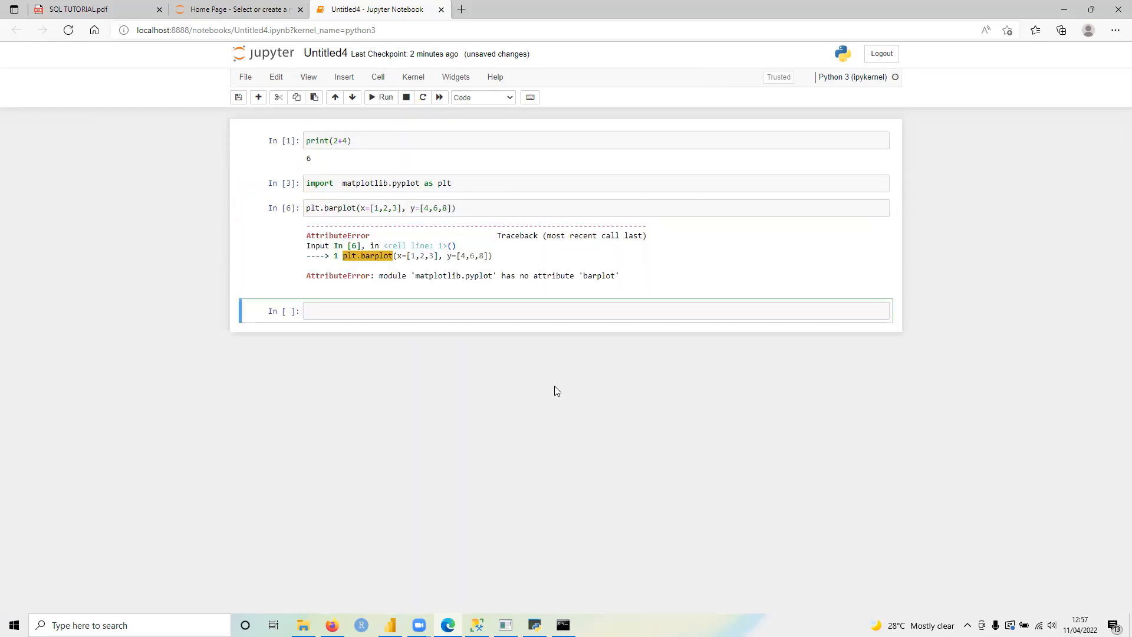
Restore the call to plt.plot, add the argument kind='bar', then run the cell and examine its output
left_click(338, 208)
key("BackSpace")
key("BackSpace")
key("BackSpace")
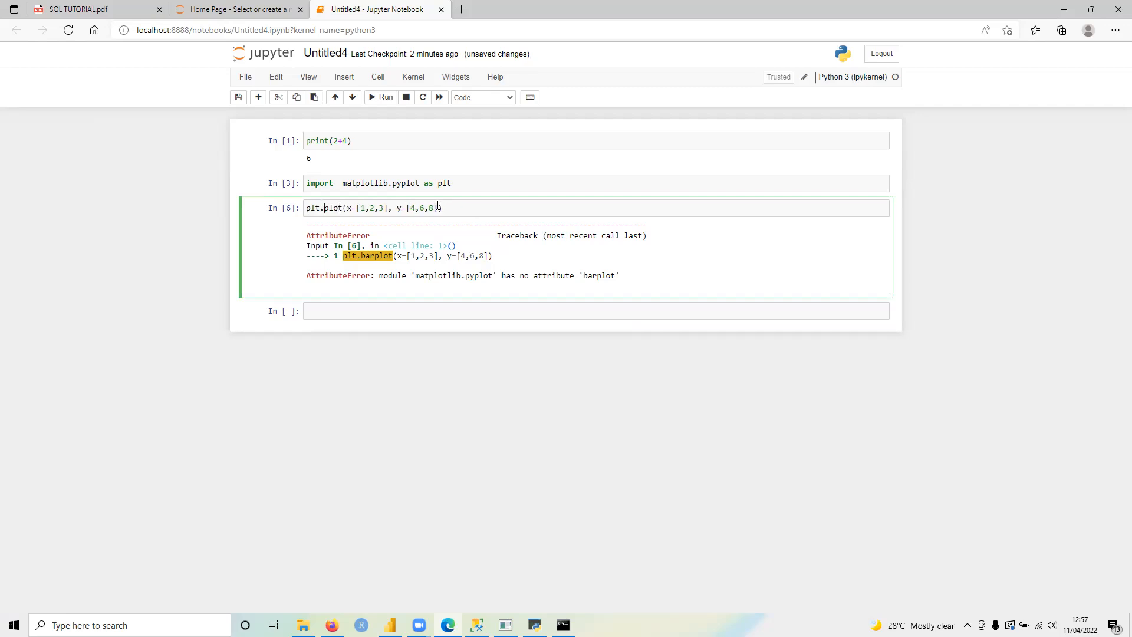
type(", kinfd")
key("BackSpace")
key("BackSpace")
type("d='bar")
left_click(384, 101)
scroll(529, 465, "down", 2)
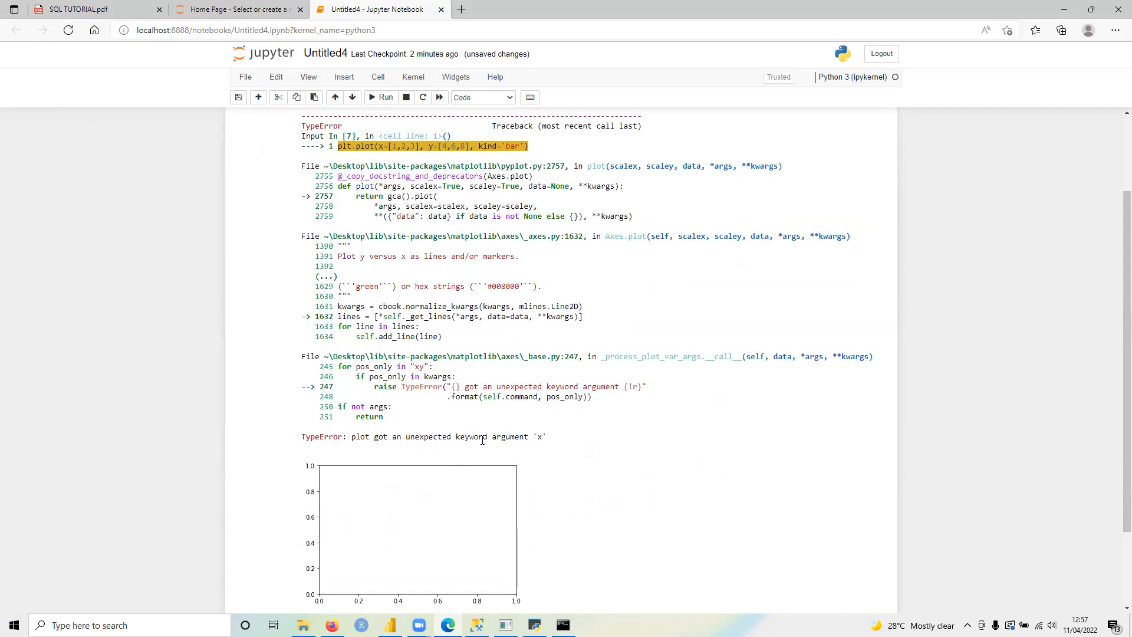
scroll(482, 439, "up", 2)
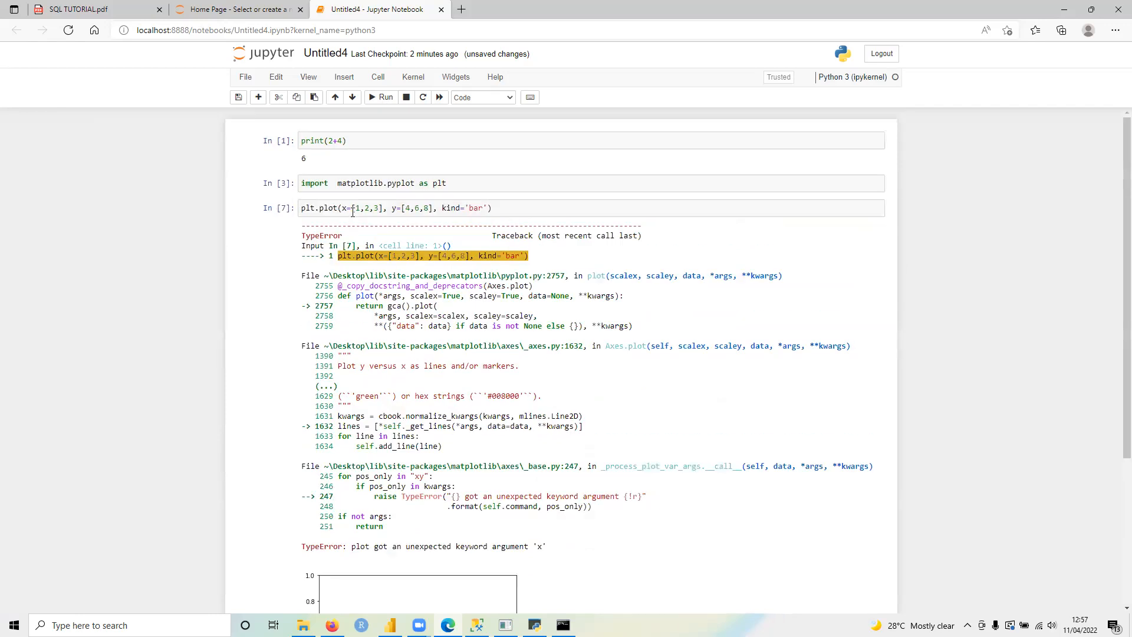
Wrap the x and y lists of the plot call in parentheses, as ([1,2,3]) and ([4,6,8]), and rerun the cell
left_click(352, 209)
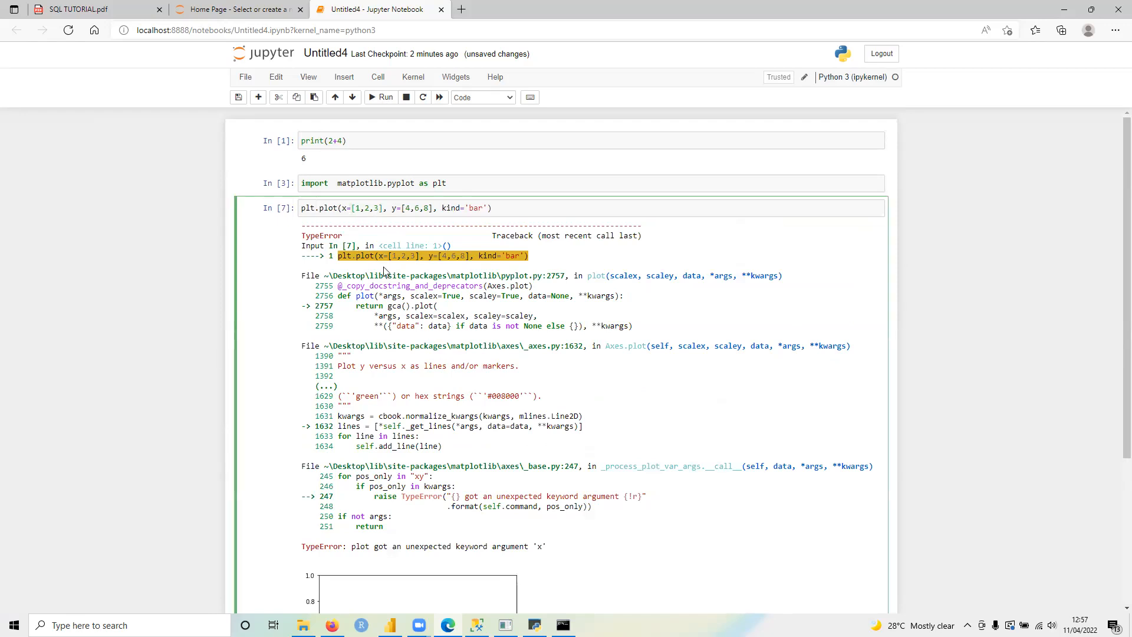
type("(")
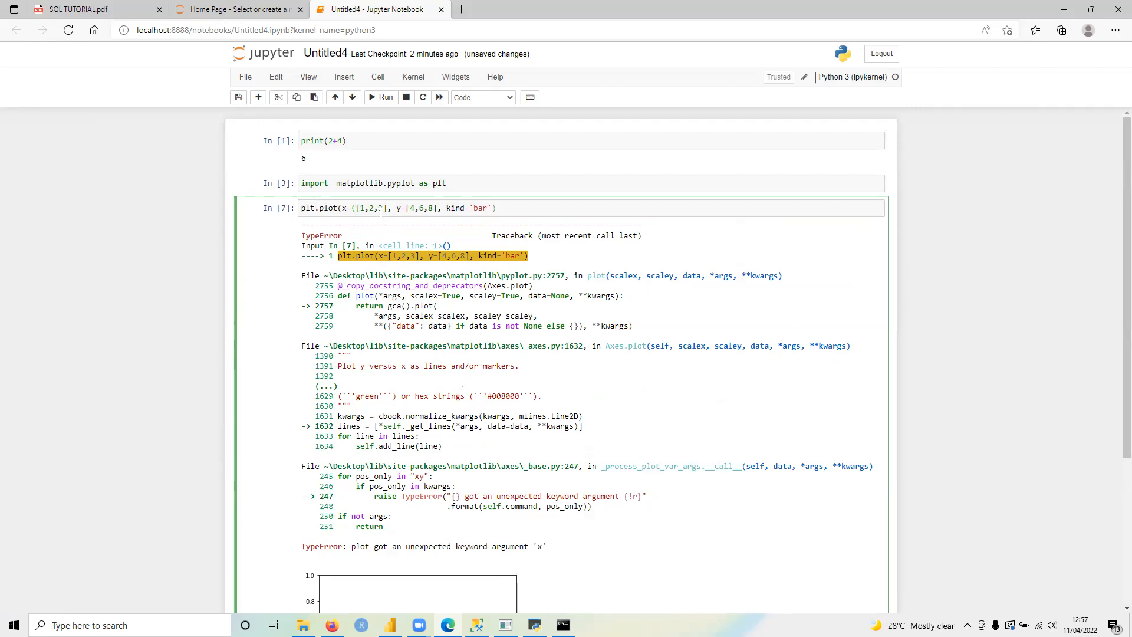
type(")")
left_click(411, 208)
type("(")
left_click(448, 209)
type(")")
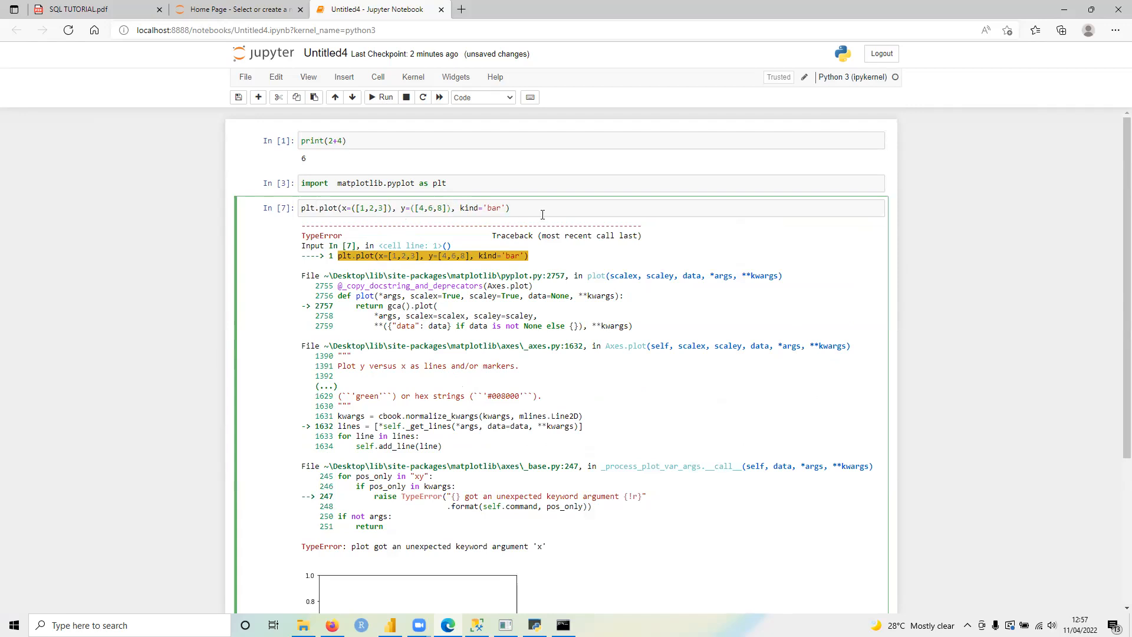
left_click(381, 97)
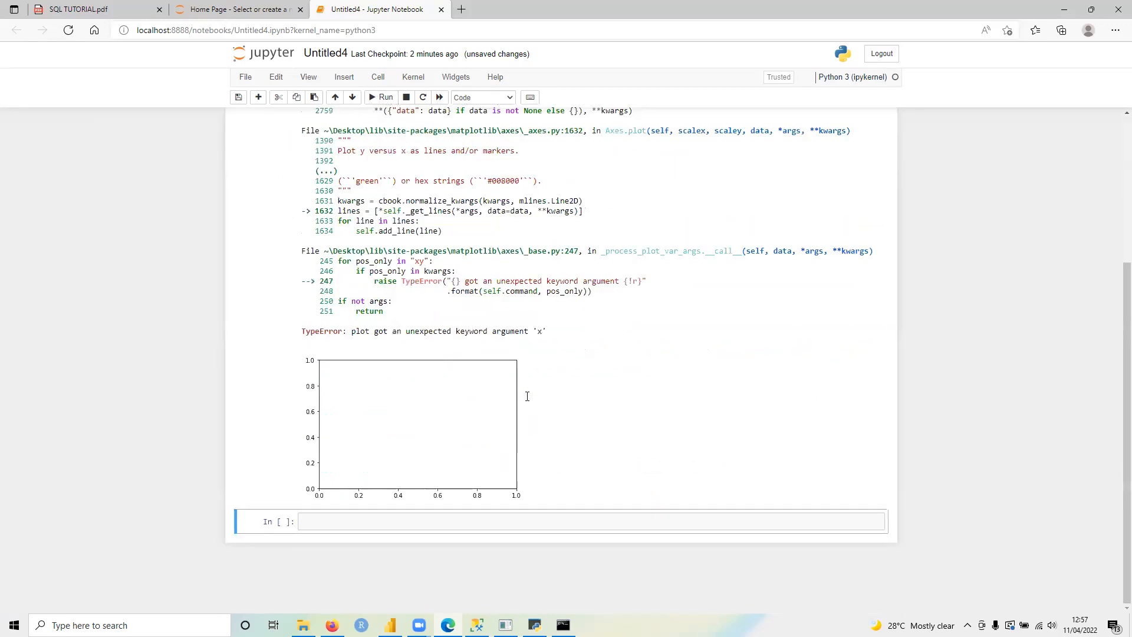
Remove the y argument and its commas from the plot call and rerun the cell
scroll(526, 397, "up", 3)
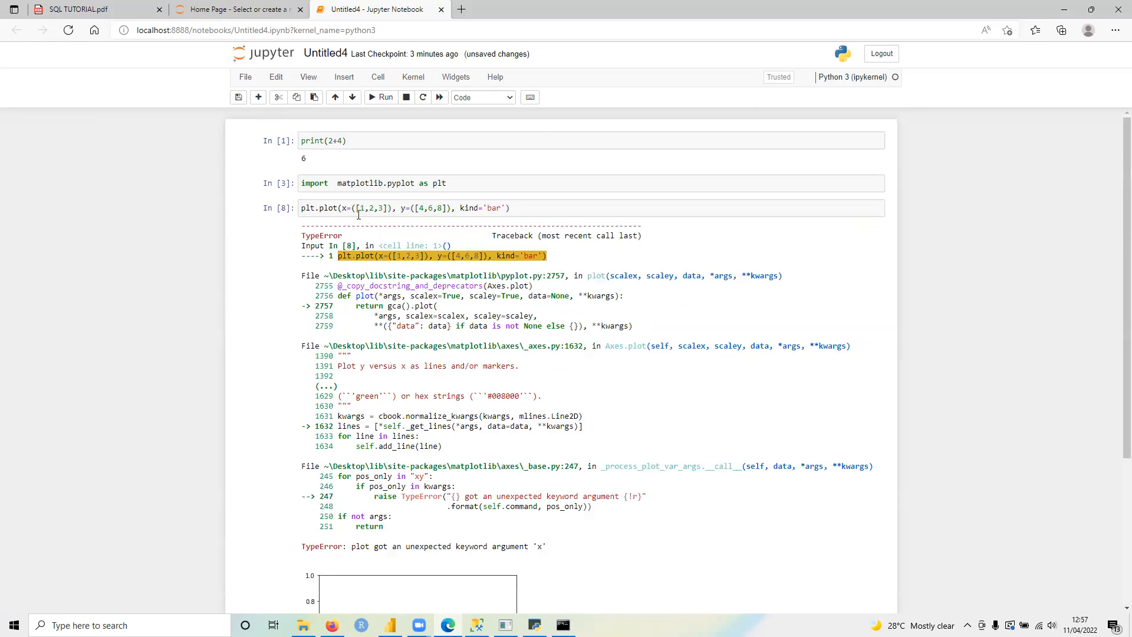
left_click_drag(391, 208, 457, 208)
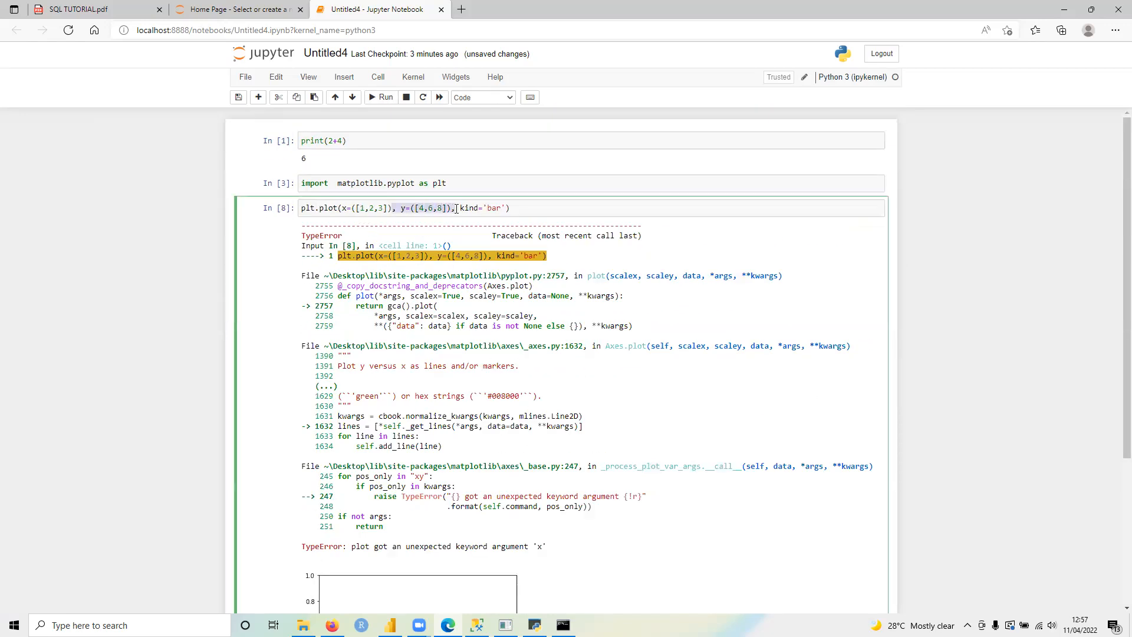
key("BackSpace")
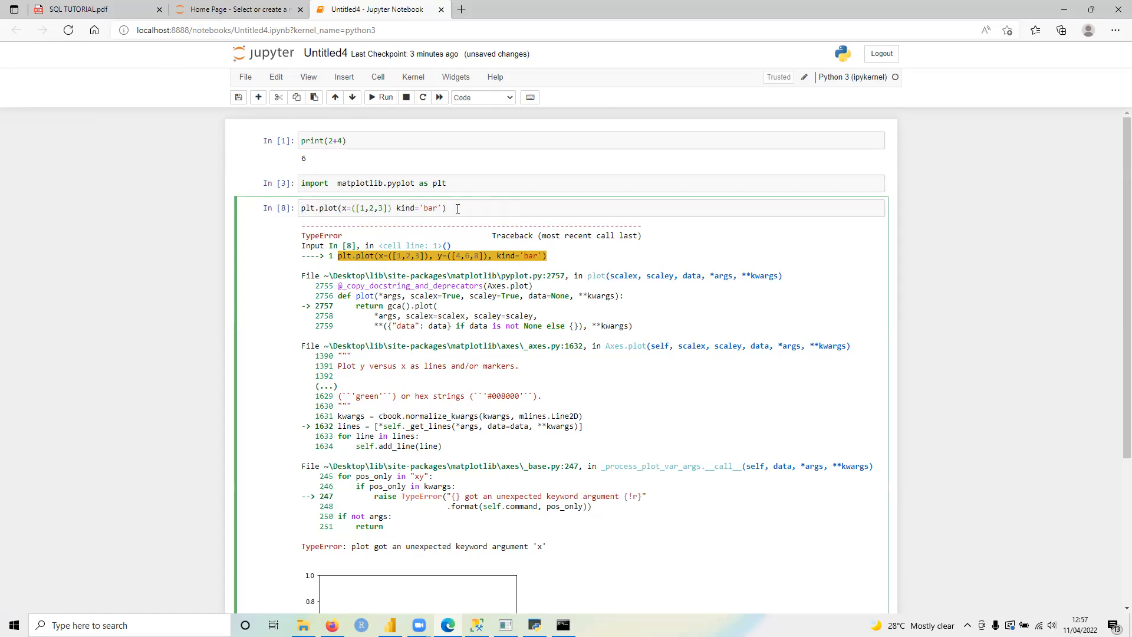
left_click(381, 97)
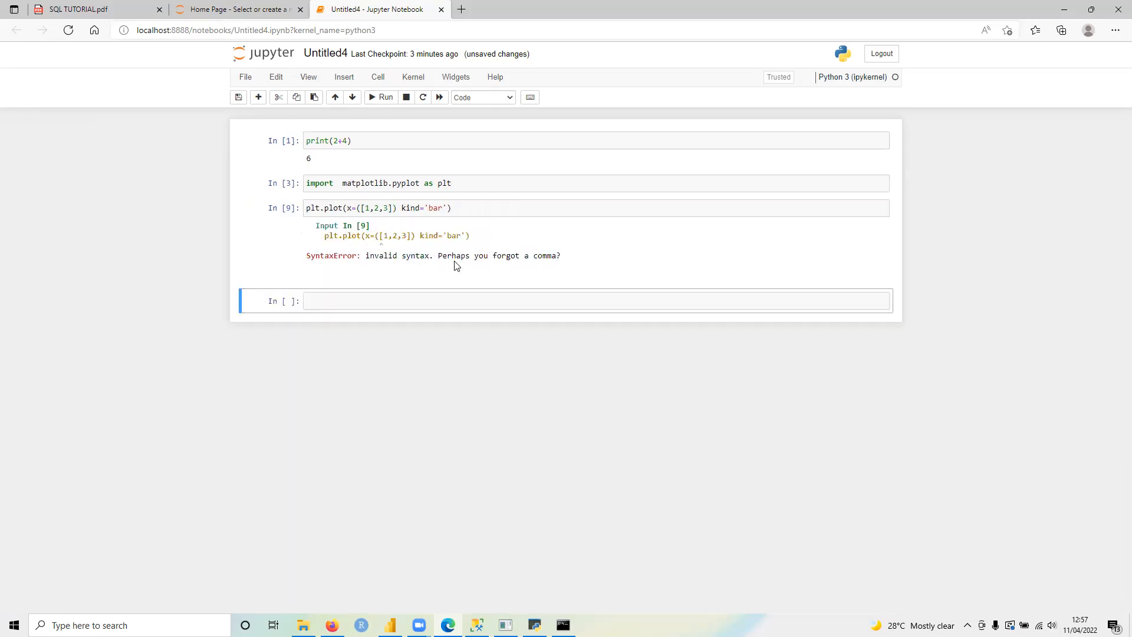
Add the missing comma before kind='bar' in the plot call, run the cell and examine the traceback and empty chart
left_click(401, 210)
type(",")
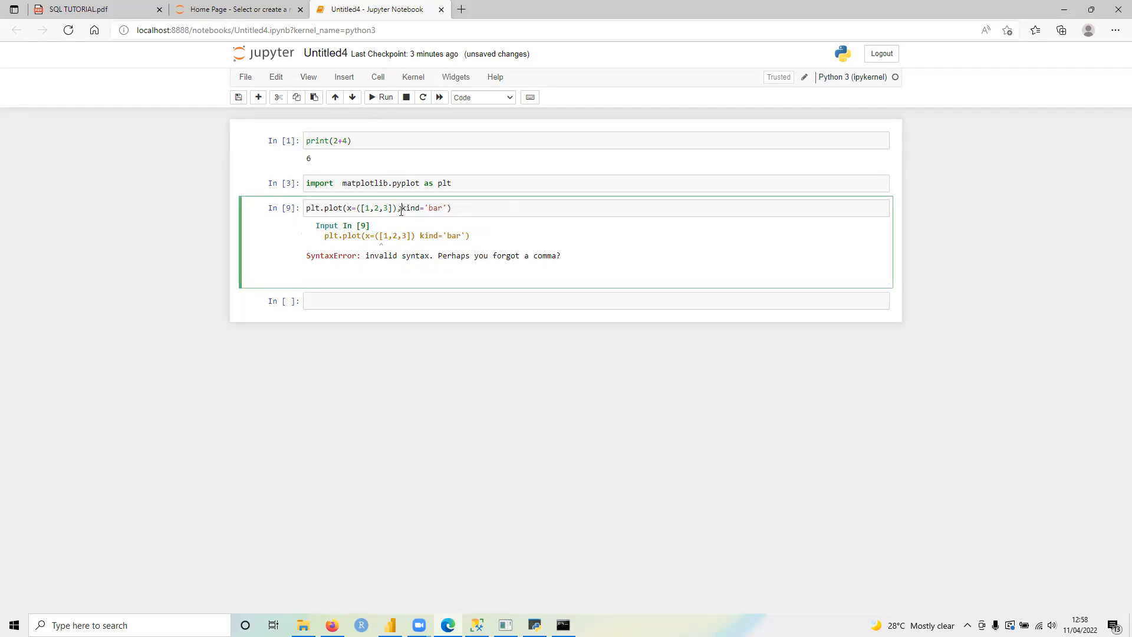
left_click(380, 97)
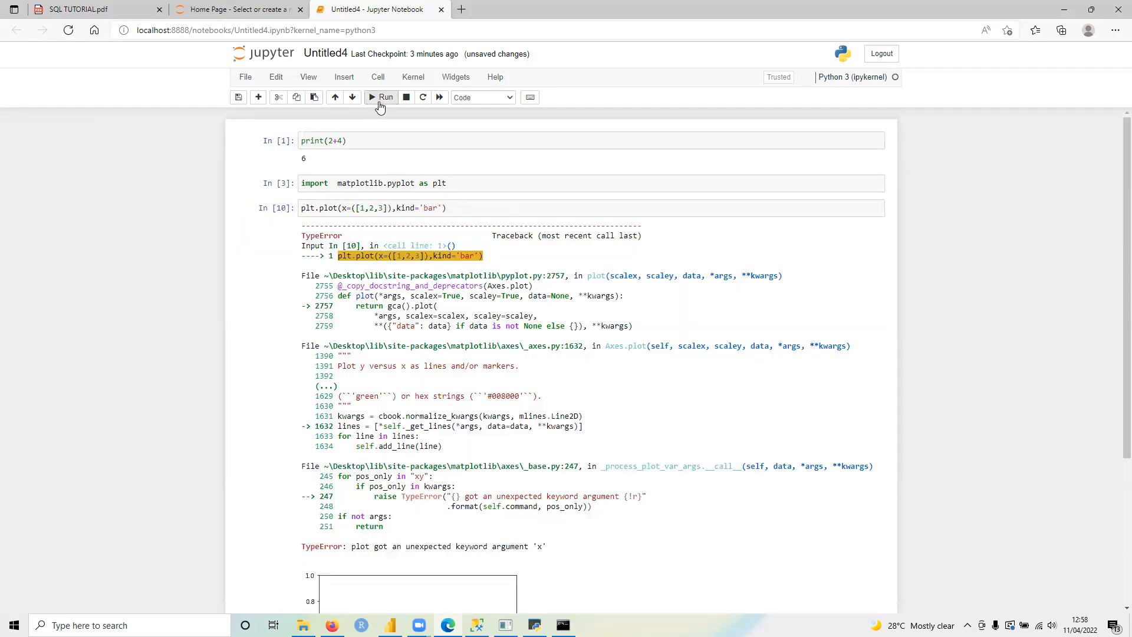
scroll(445, 302, "down", 3)
scroll(445, 302, "up", 3)
left_click_drag(342, 207, 443, 208)
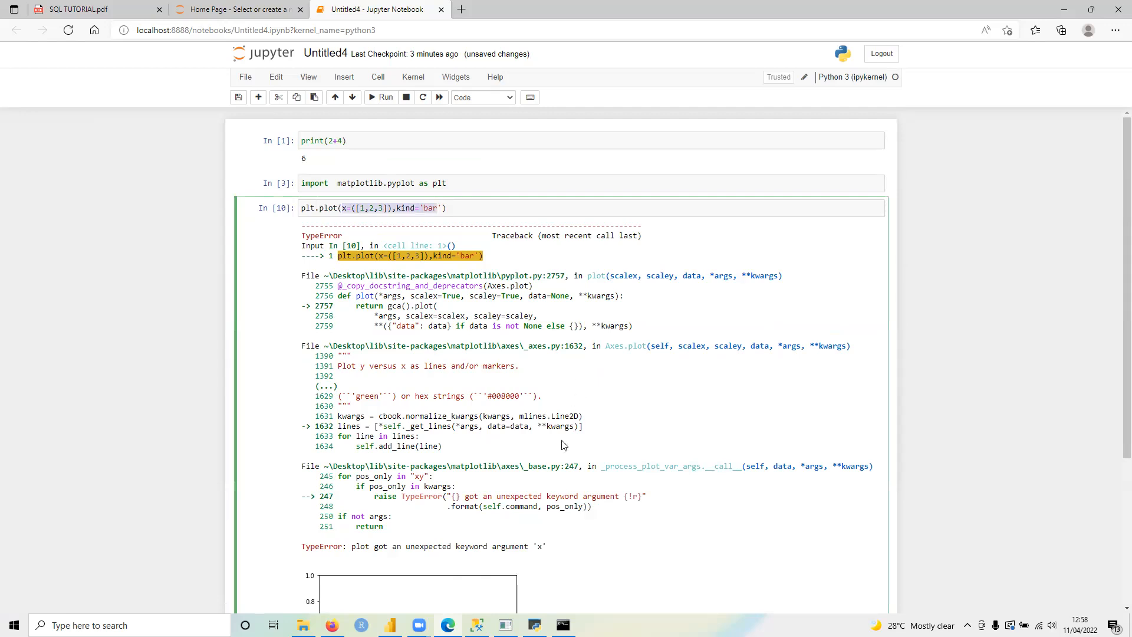
scroll(560, 471, "down", 3)
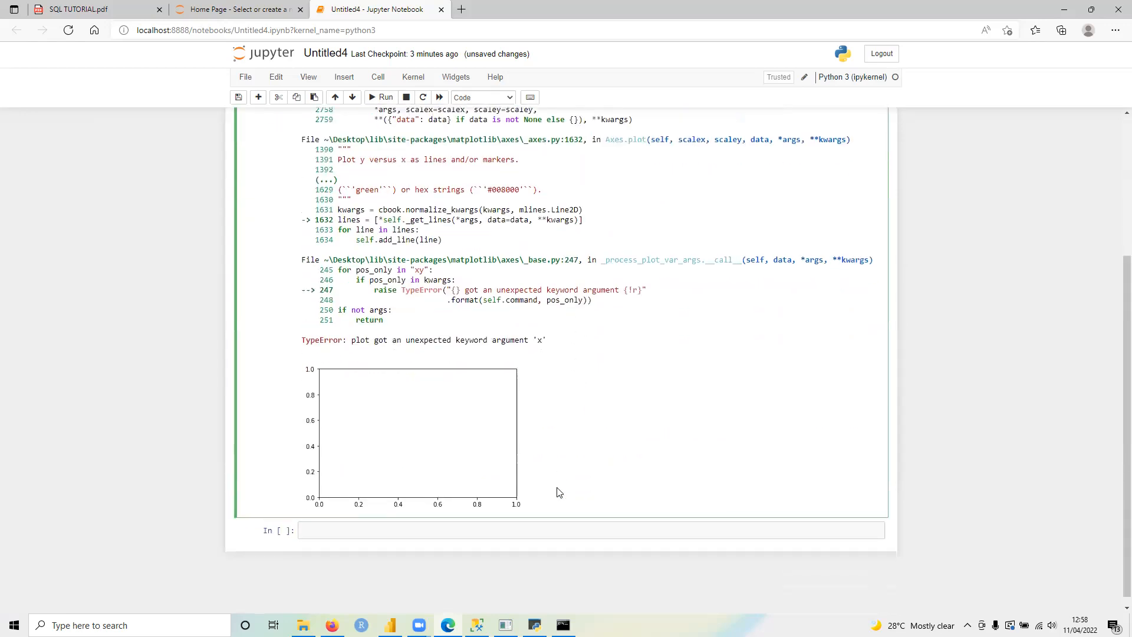
scroll(593, 439, "down", 1)
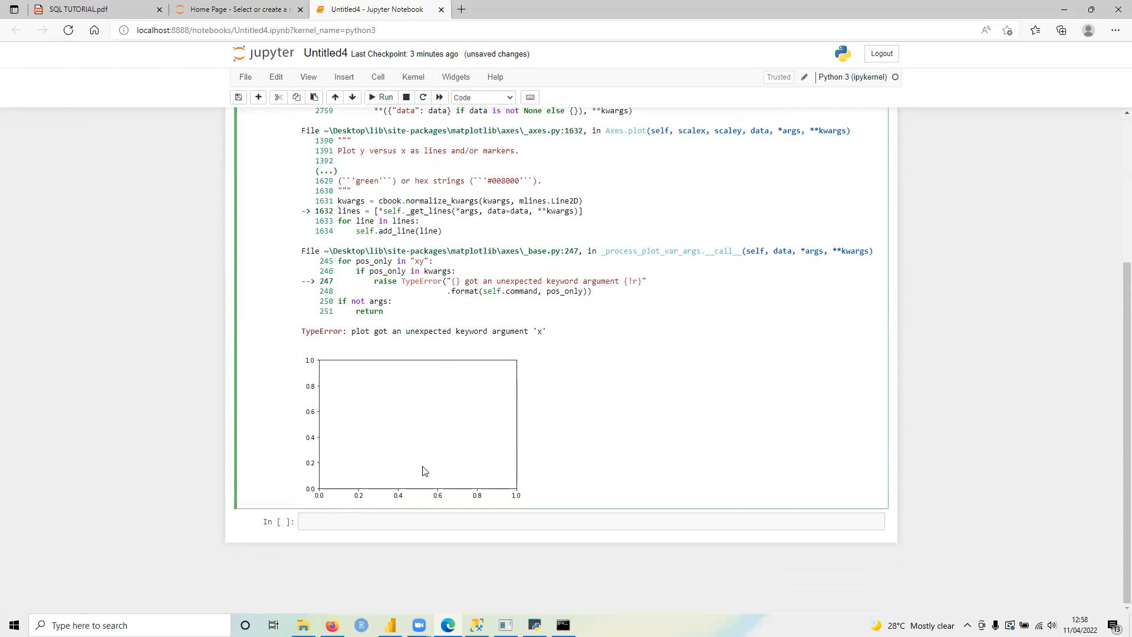
scroll(525, 161, "up", 3)
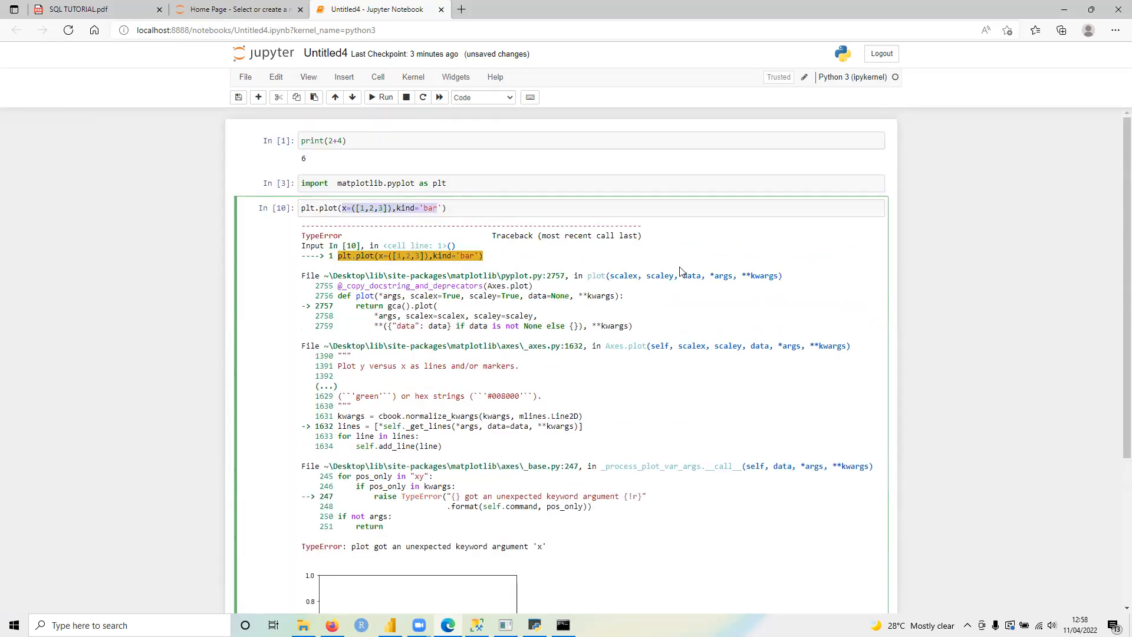
Switch to SQL Server Management Studio and close the Command Prompt running Jupyter and the Python shell
key("alt+Tab")
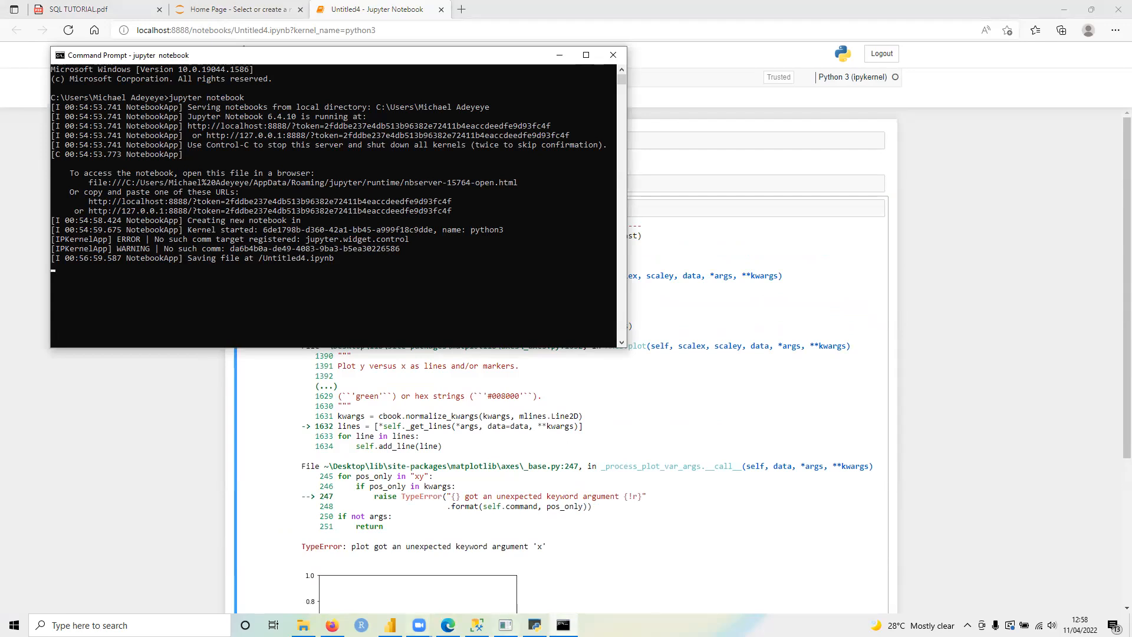
left_click(477, 625)
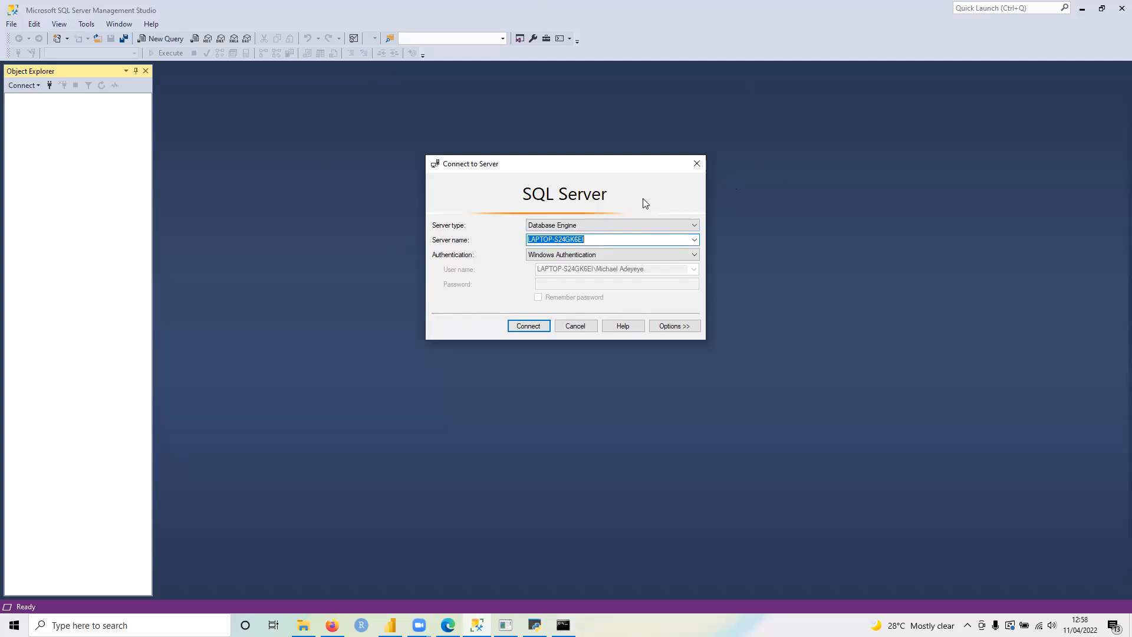
left_click(563, 625)
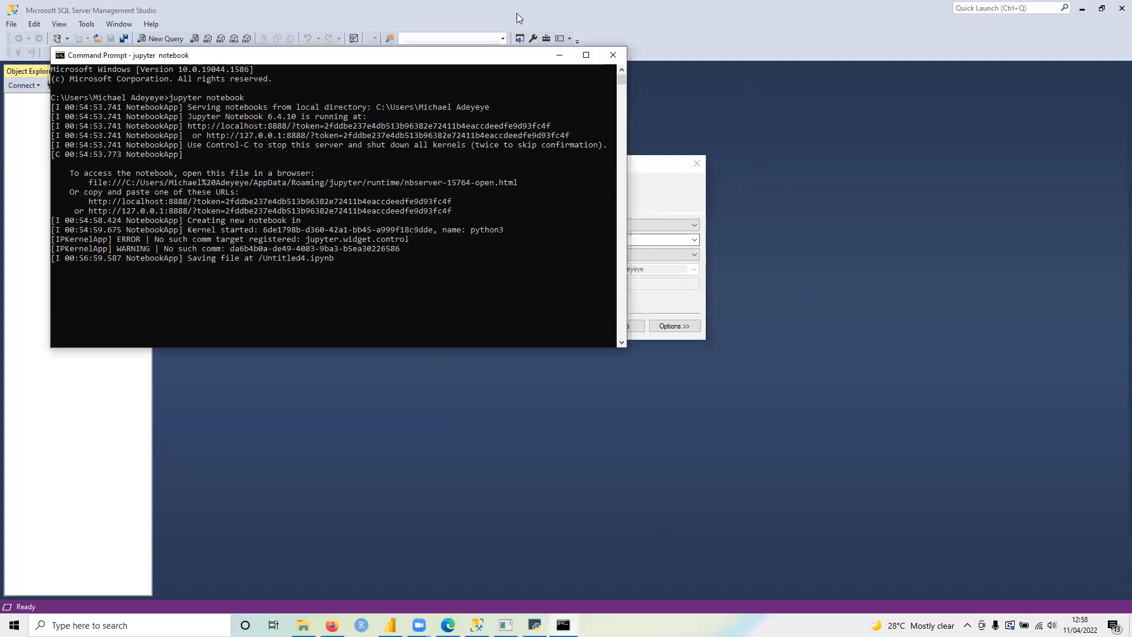
left_click(613, 55)
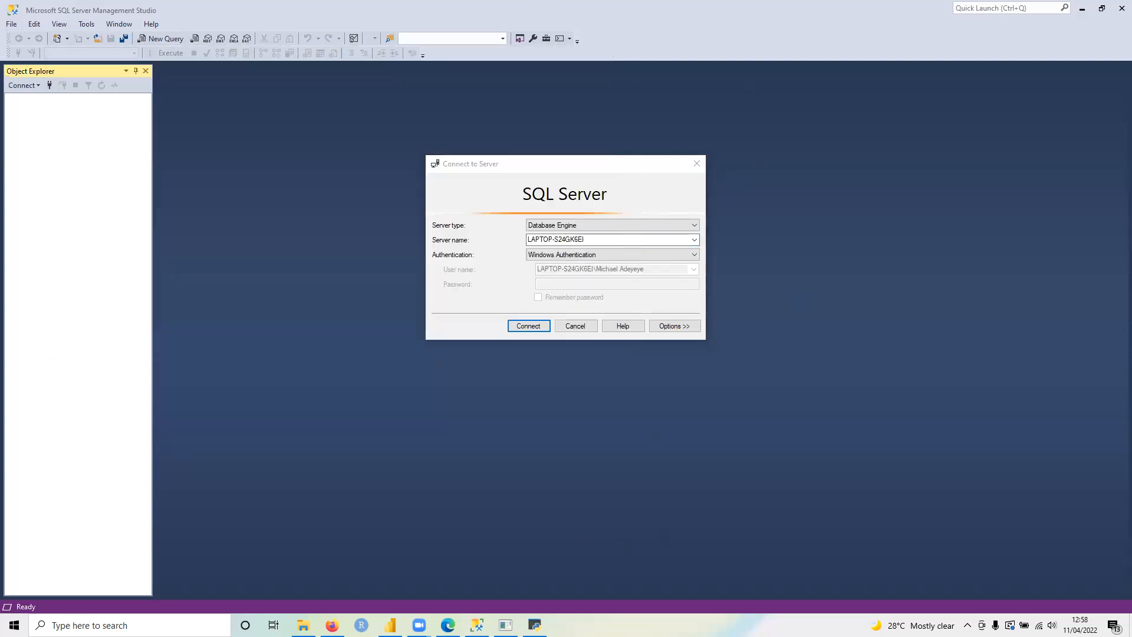
left_click(535, 625)
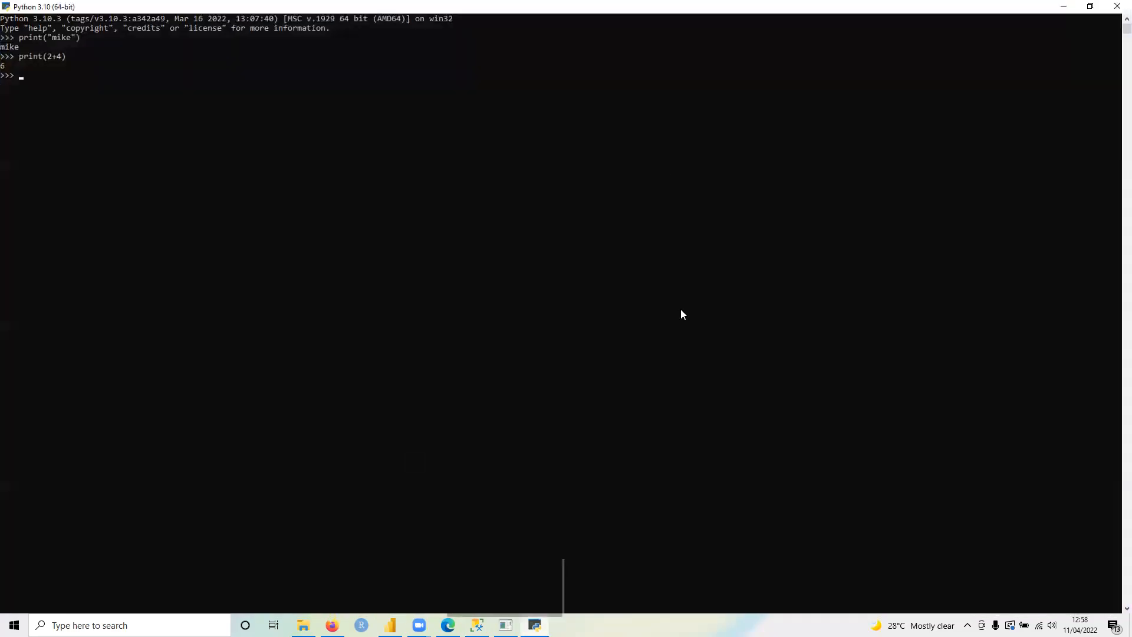
left_click(1115, 6)
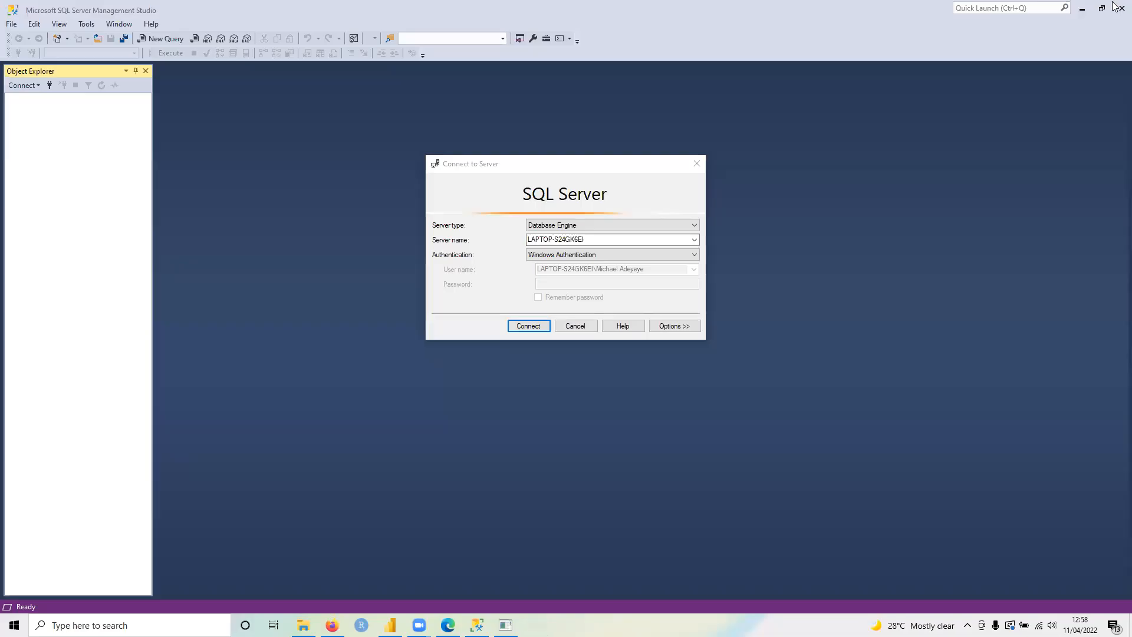
Switch to Firefox and search the web for "adventureworks sample database" in a new tab
mouse_move(506, 626)
mouse_move(332, 625)
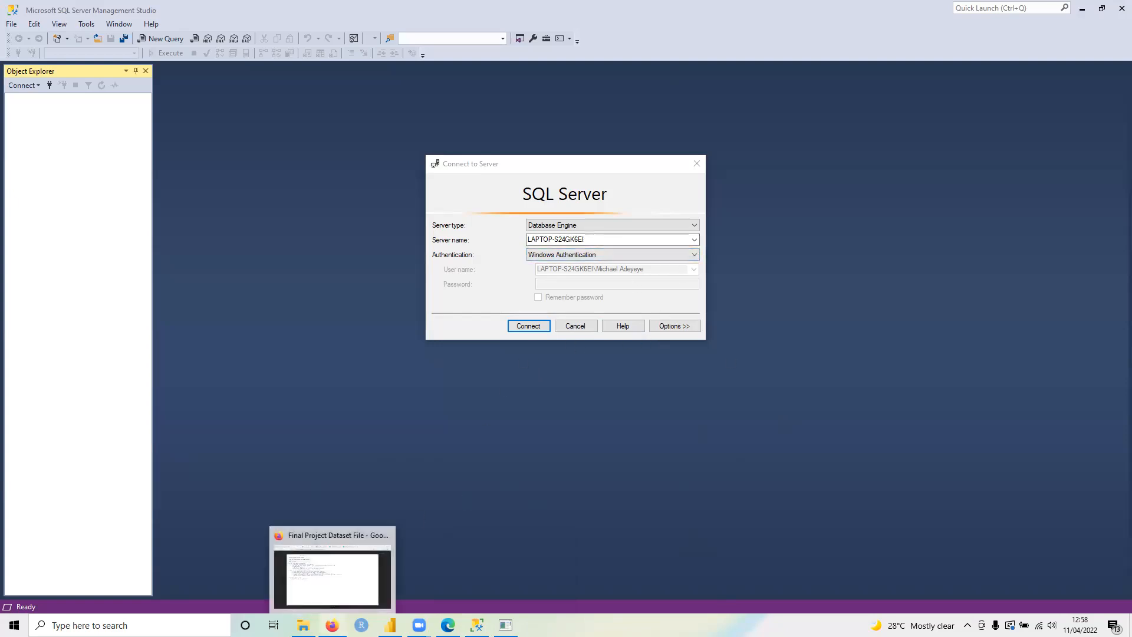
left_click(332, 566)
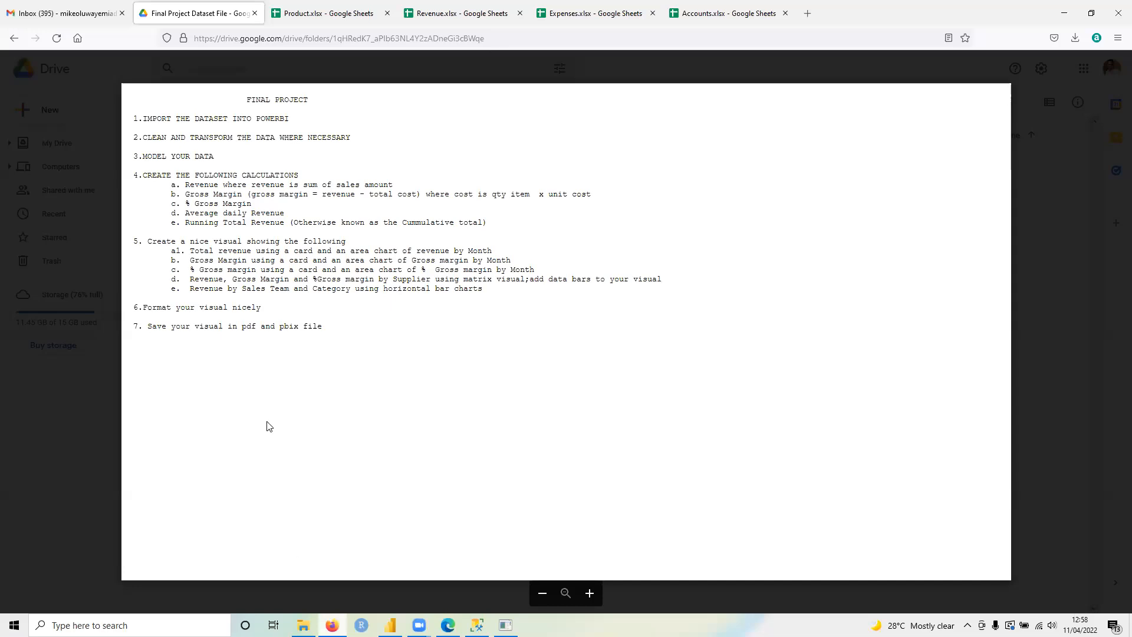
left_click(818, 18)
left_click(465, 37)
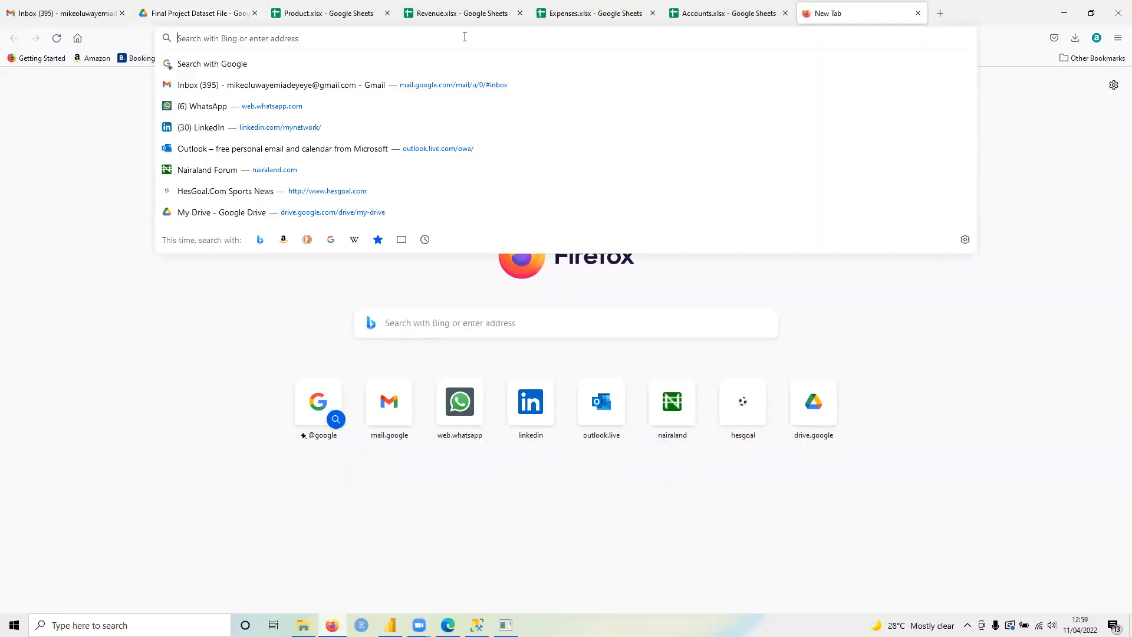
type("ad")
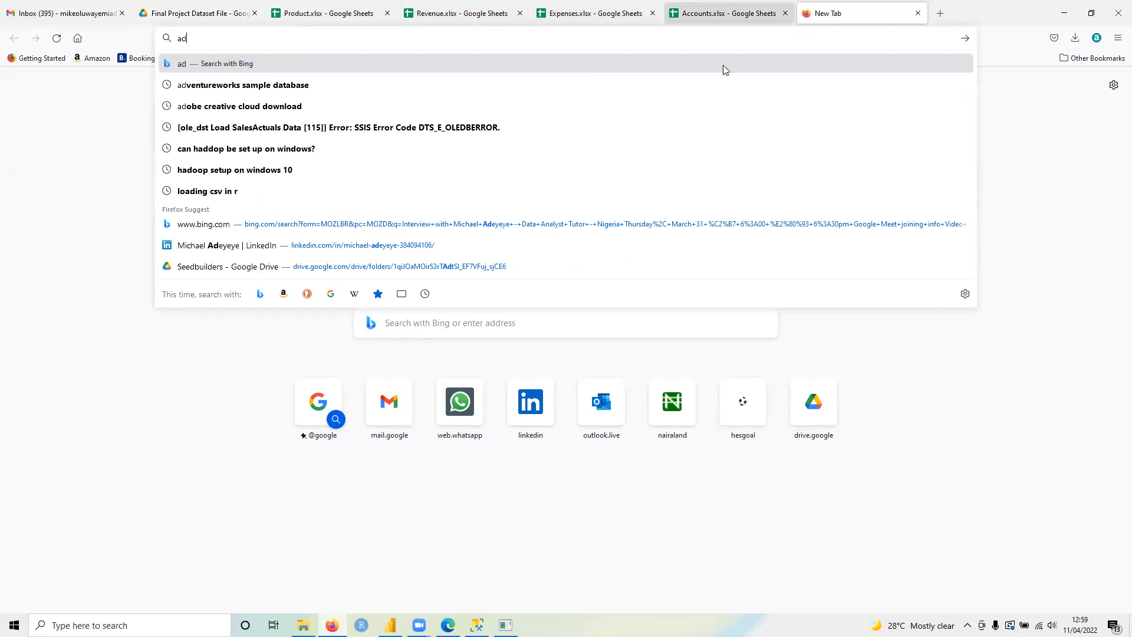
left_click(603, 86)
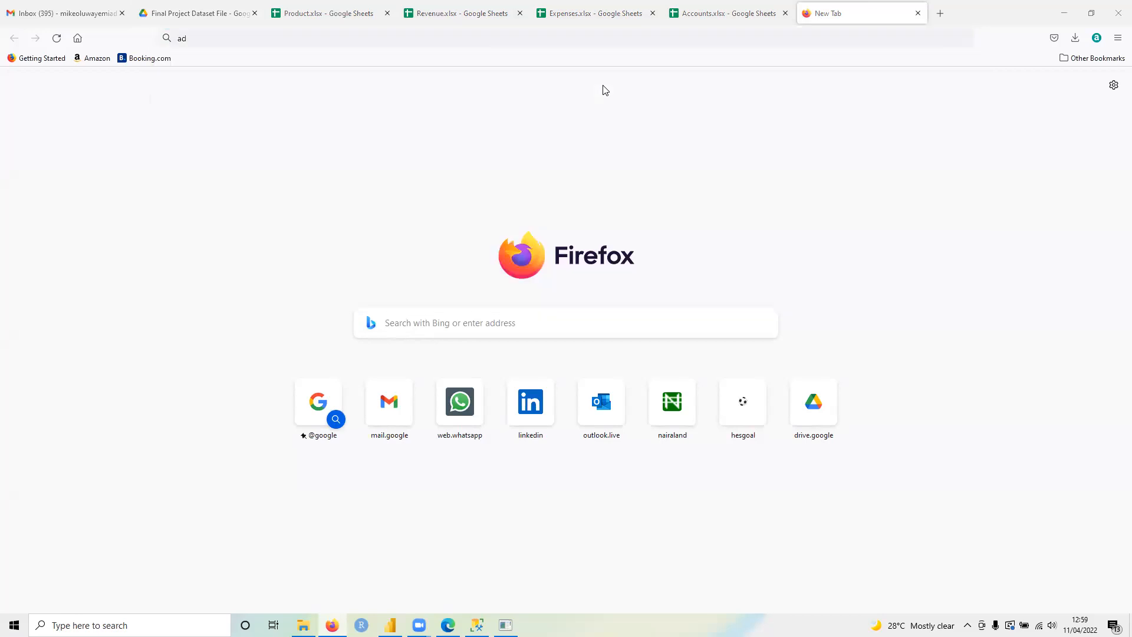
left_click(630, 79)
type("venture da")
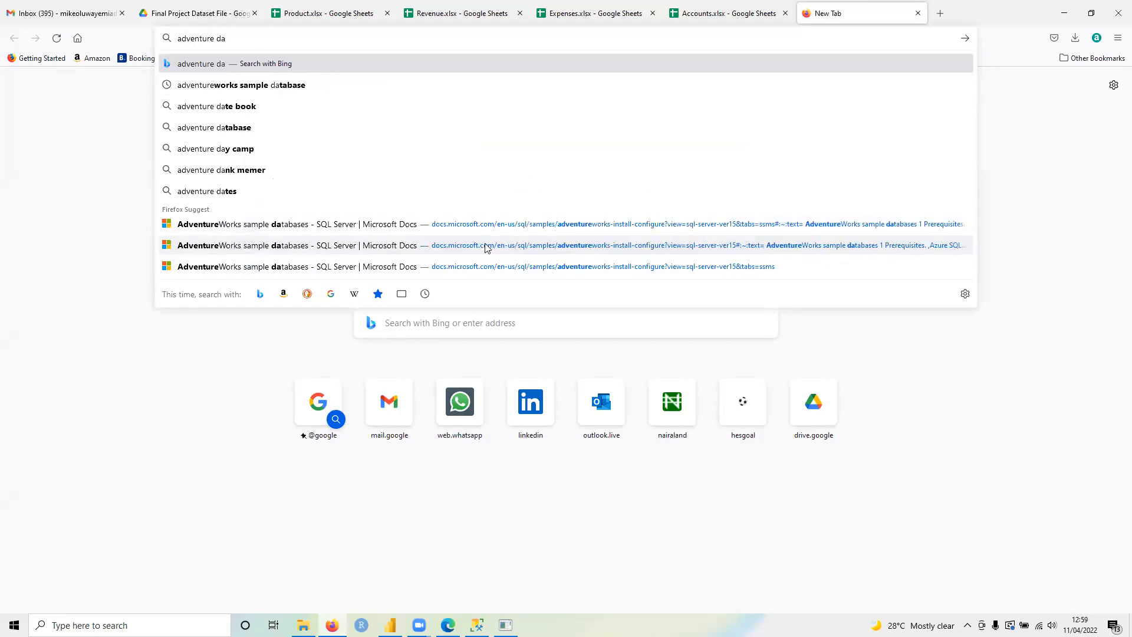
left_click(224, 89)
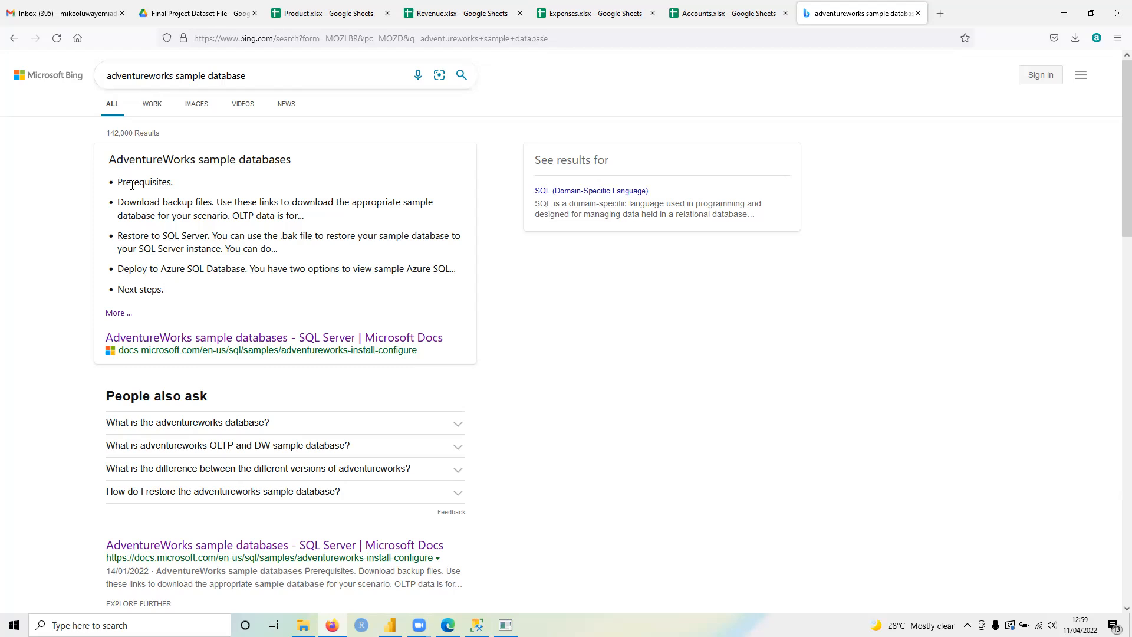
Open the Microsoft Docs result on AdventureWorks sample databases and examine its table of downloadable backup files
left_click(218, 339)
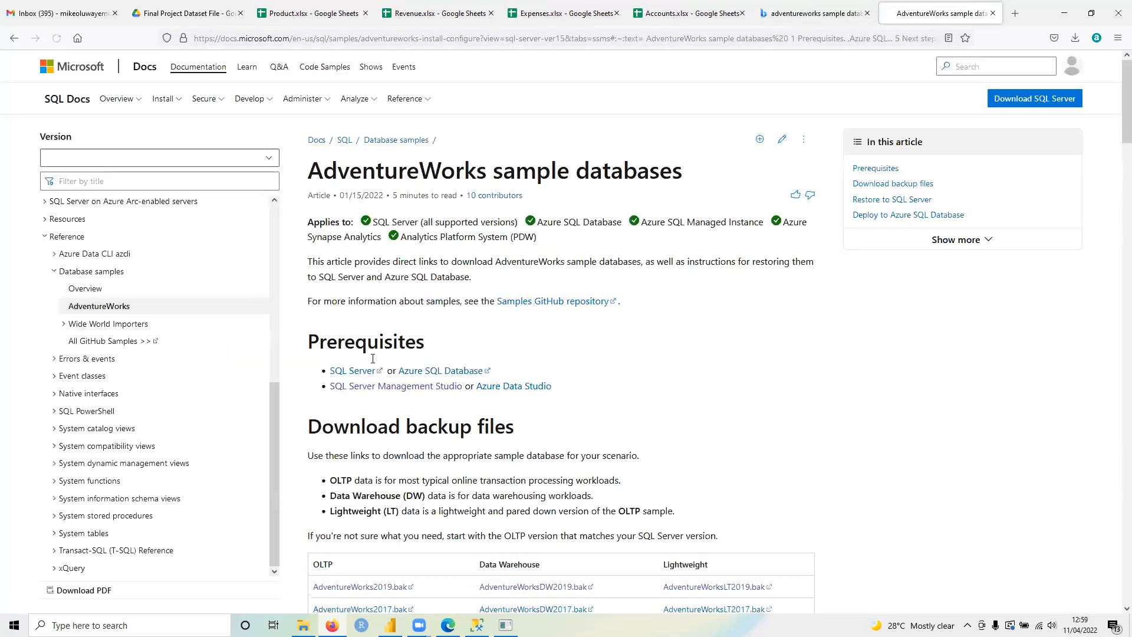
scroll(642, 475, "down", 7)
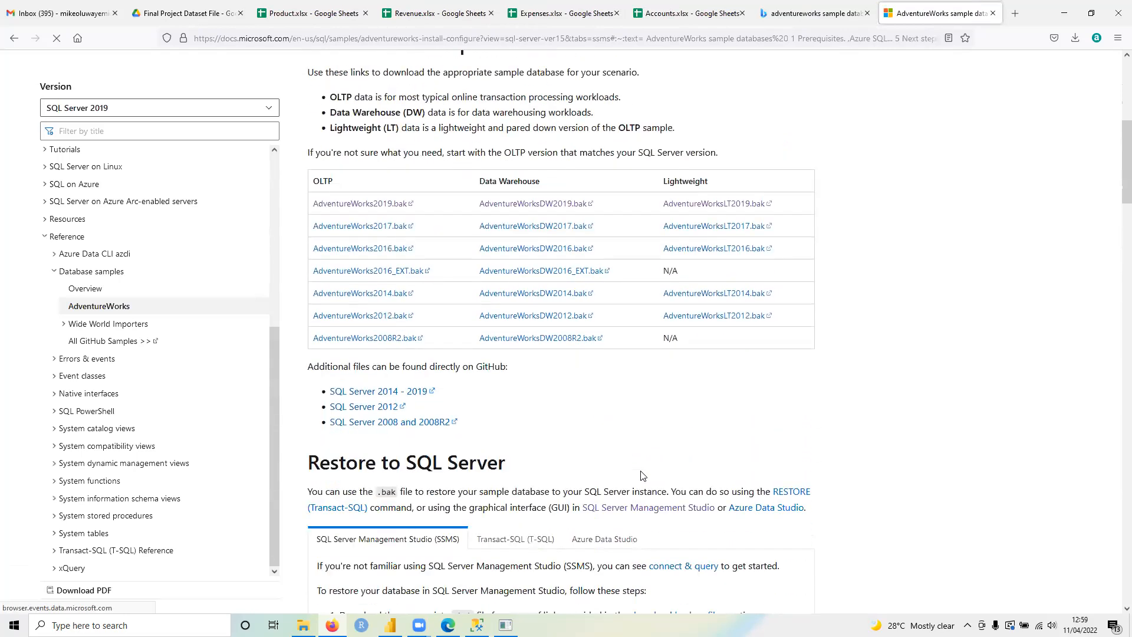
scroll(769, 377, "up", 2)
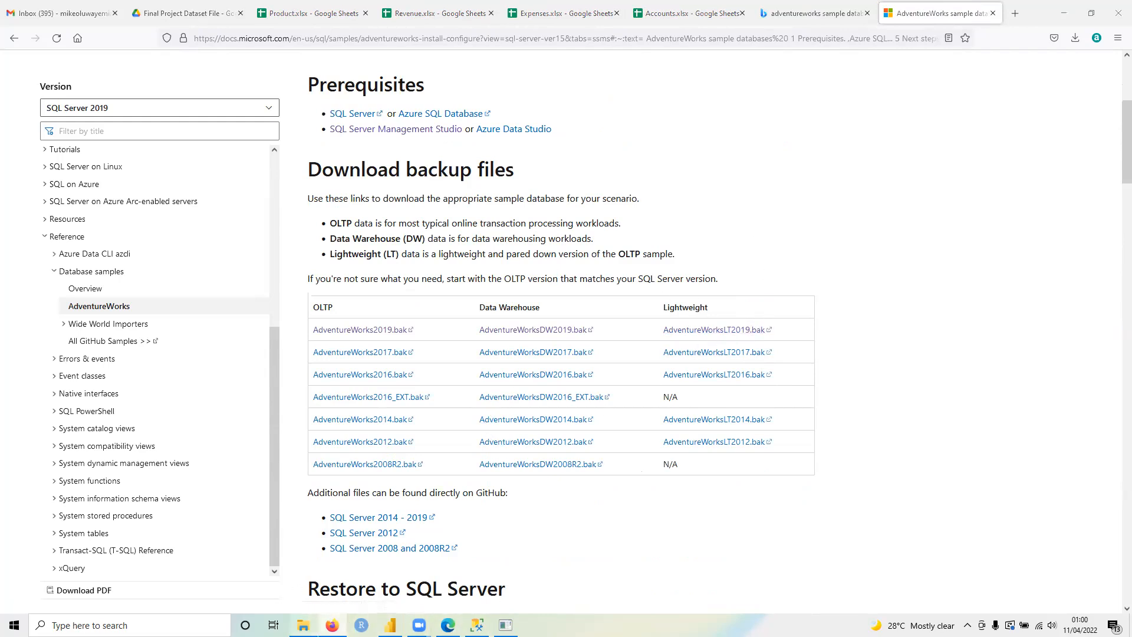
Switch to File Explorer and select AdventureWorksLT2019.bak in the Downloads folder
left_click(303, 625)
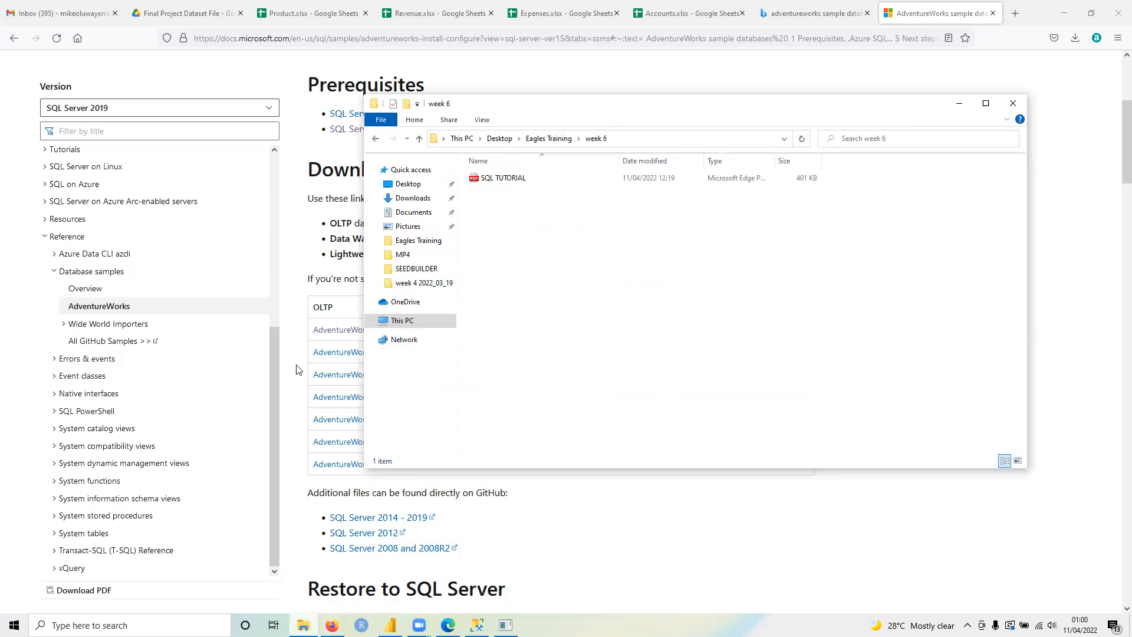
left_click(414, 198)
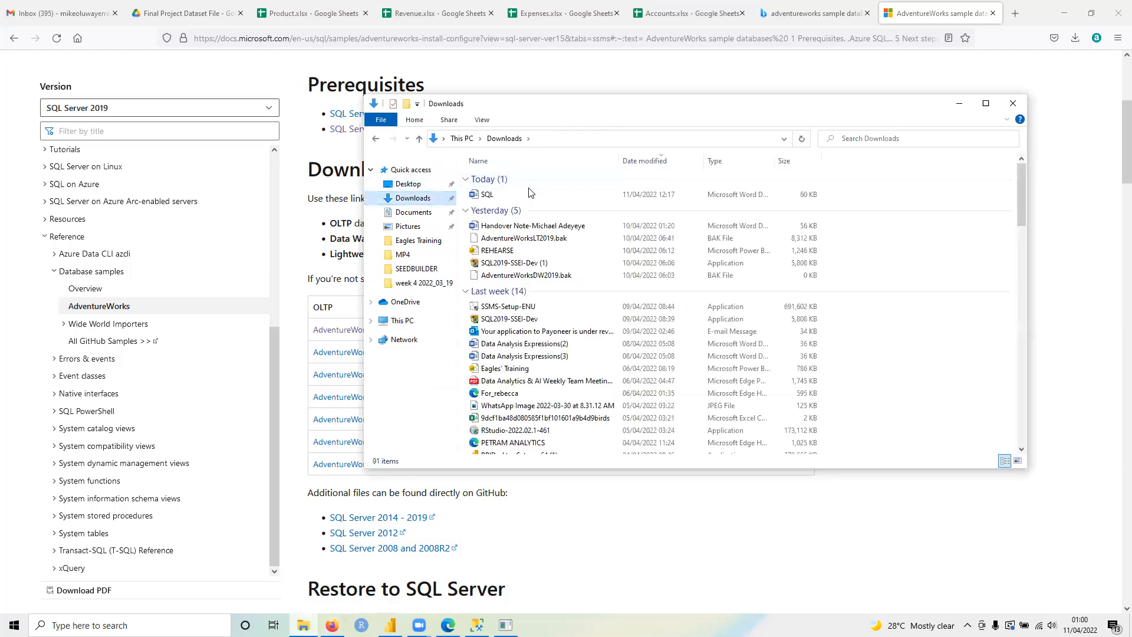
left_click(570, 239)
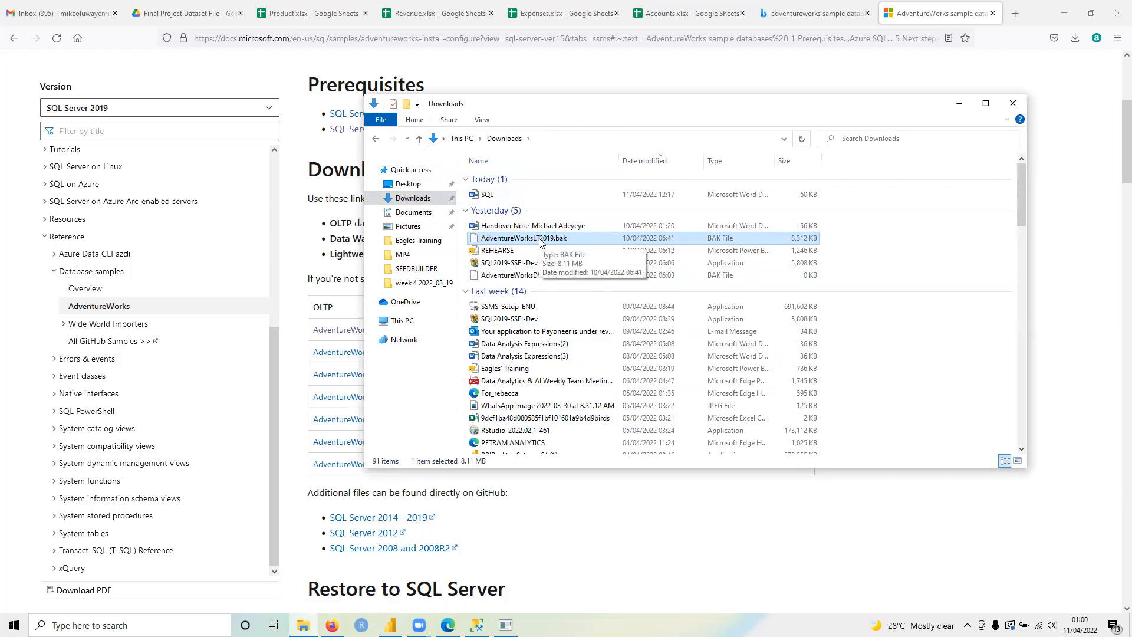
Open WhatsApp Web in a new Firefox tab and open the DATA TRAINING STREAM III group chat
left_click(188, 13)
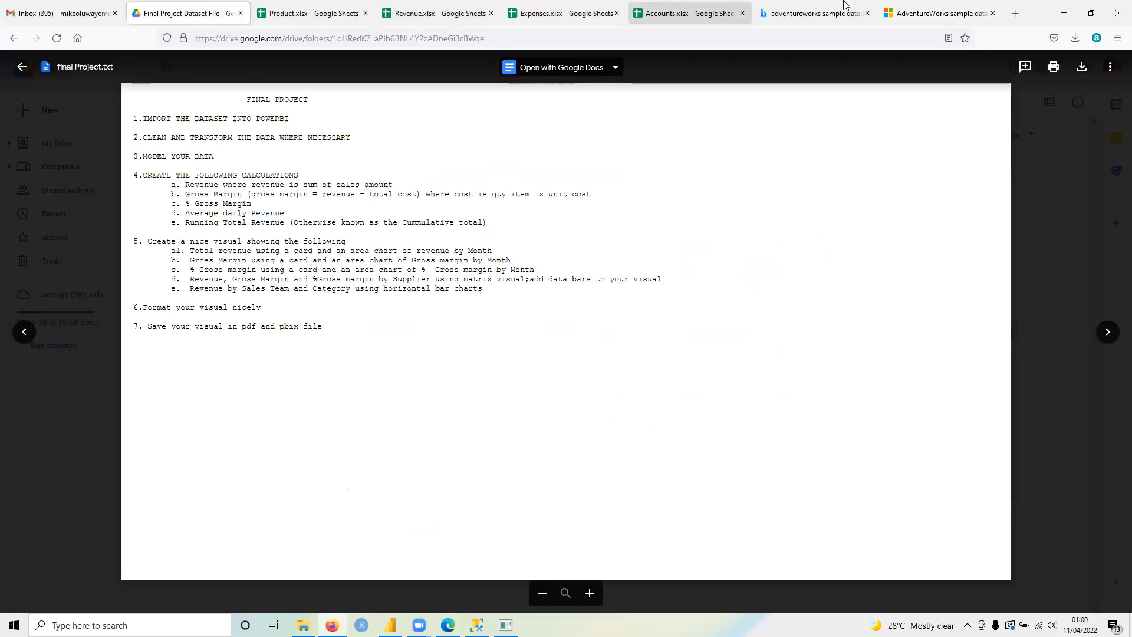
left_click(1015, 13)
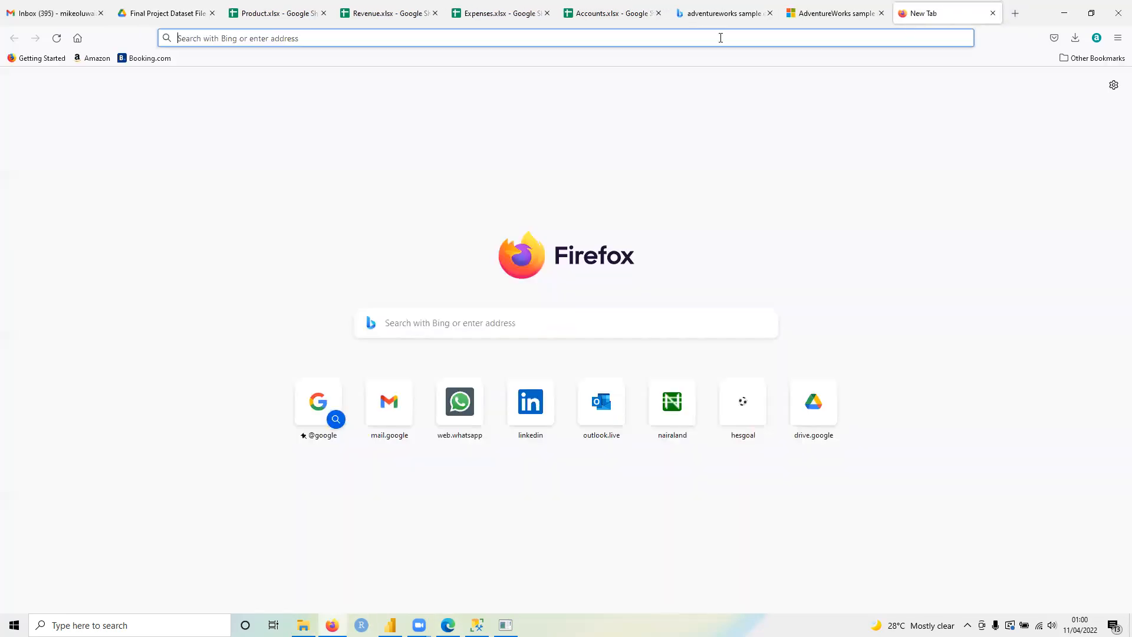
left_click(465, 392)
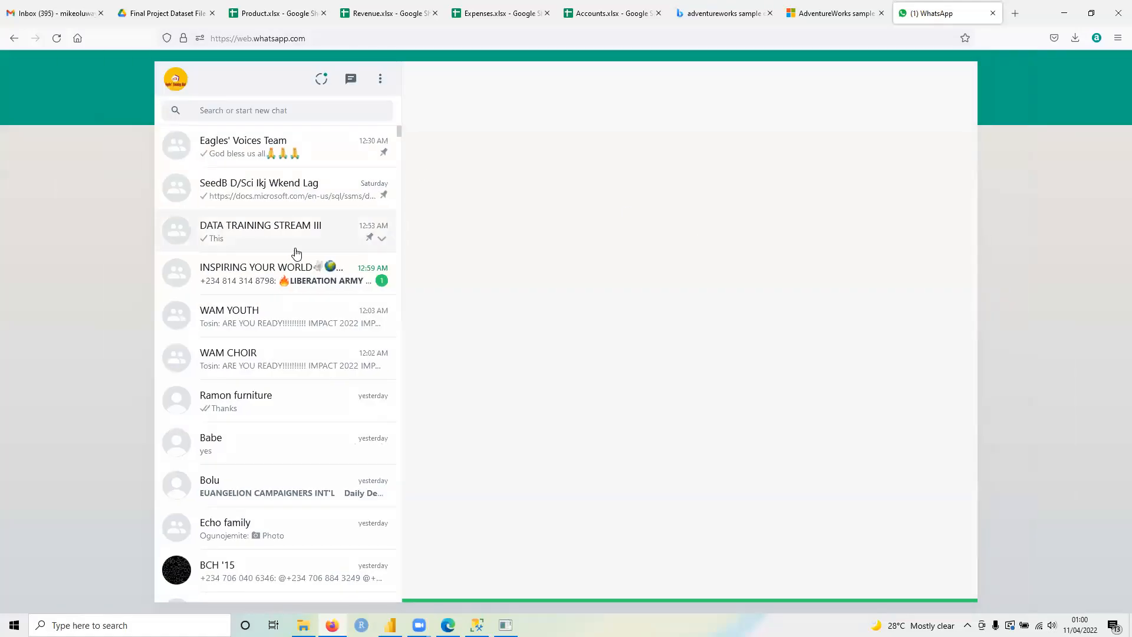
left_click(260, 219)
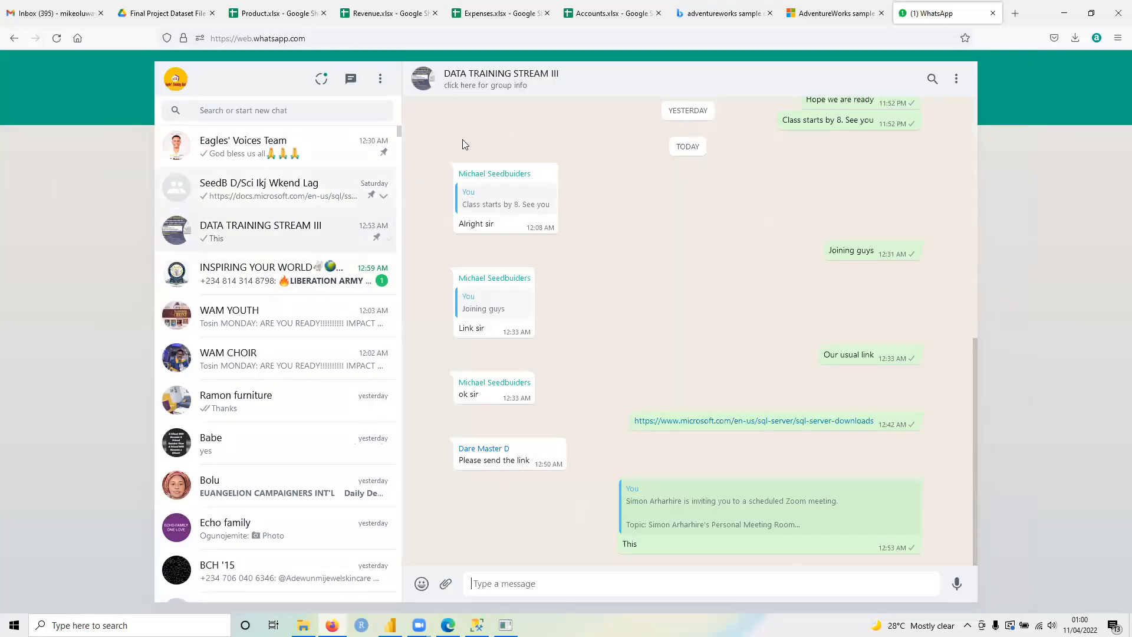
Attach AdventureWorksLT2019.bak from the Downloads folder as a document and send it to the group chat
left_click(446, 584)
left_click(448, 427)
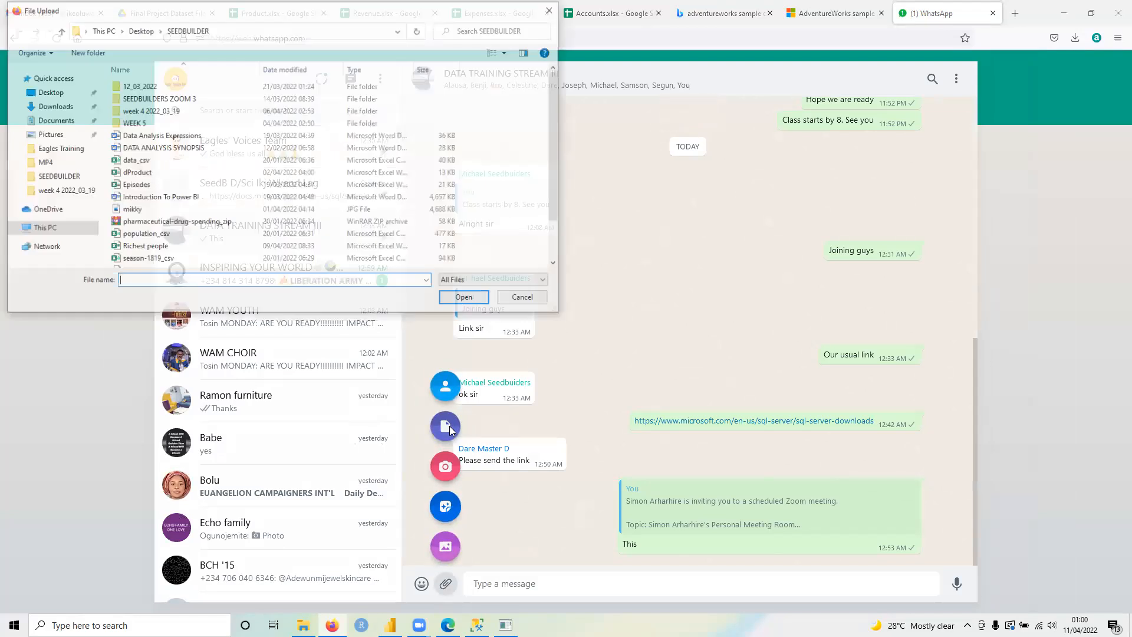
left_click(59, 106)
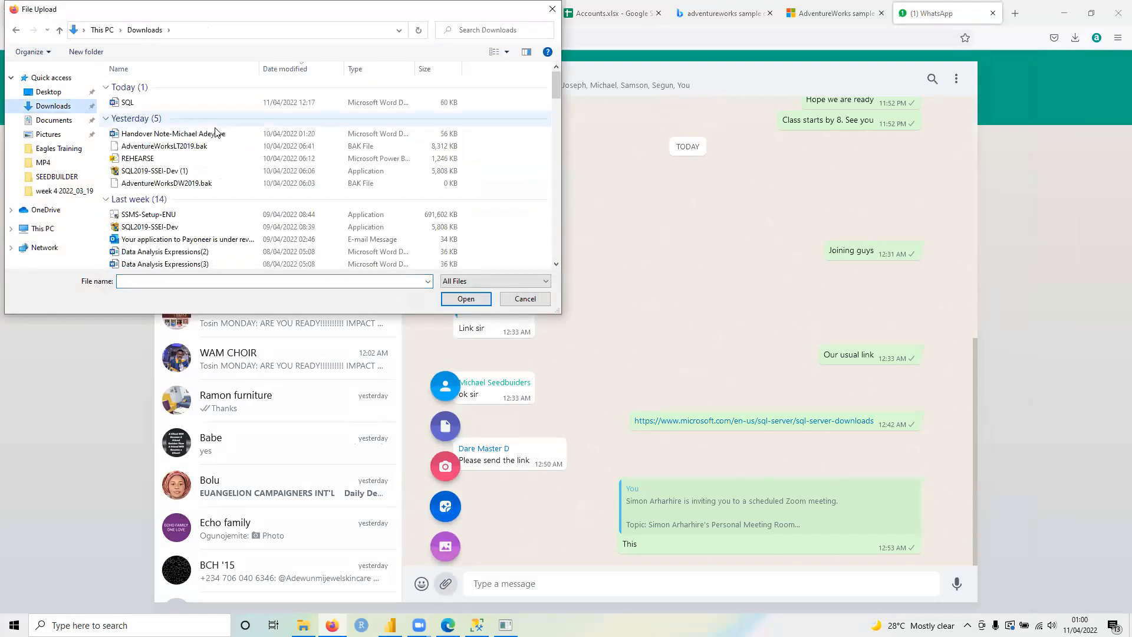
left_click(177, 146)
left_click(466, 299)
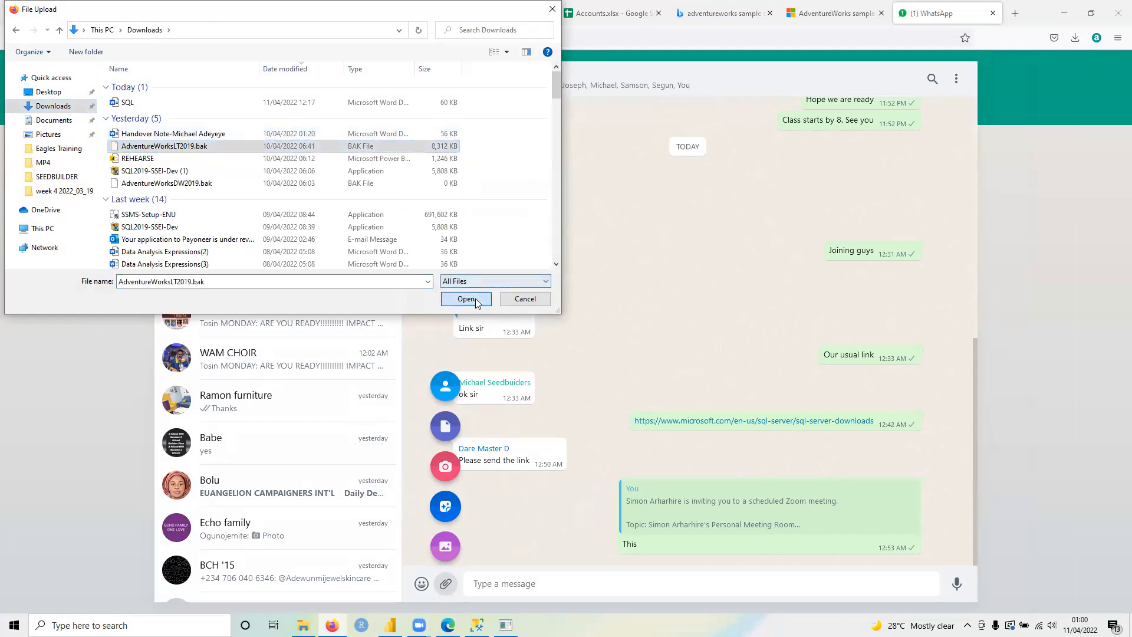
key("Return")
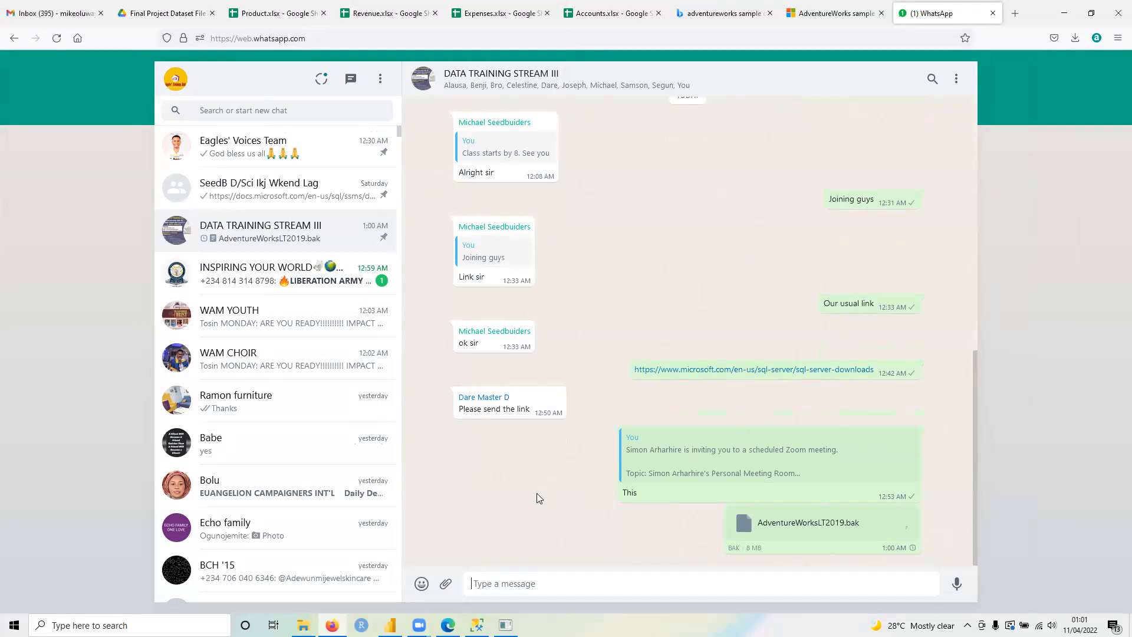
Switch to SQL Server Management Studio, review the server name choices and connect to the laptop's Database Engine with Windows Authentication
left_click(478, 625)
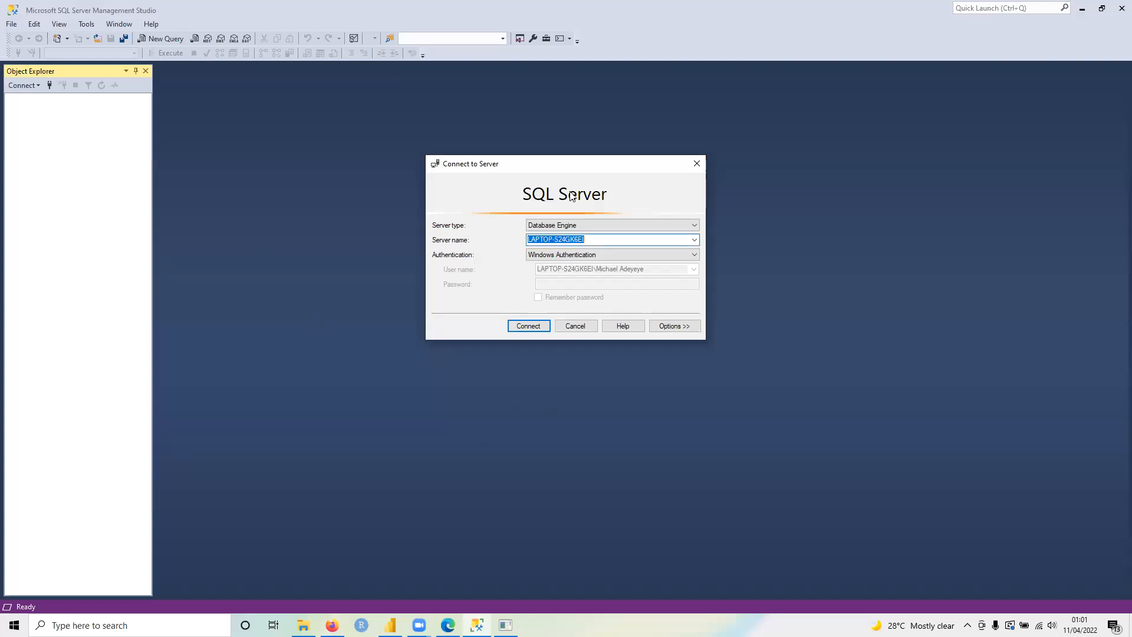
left_click(694, 241)
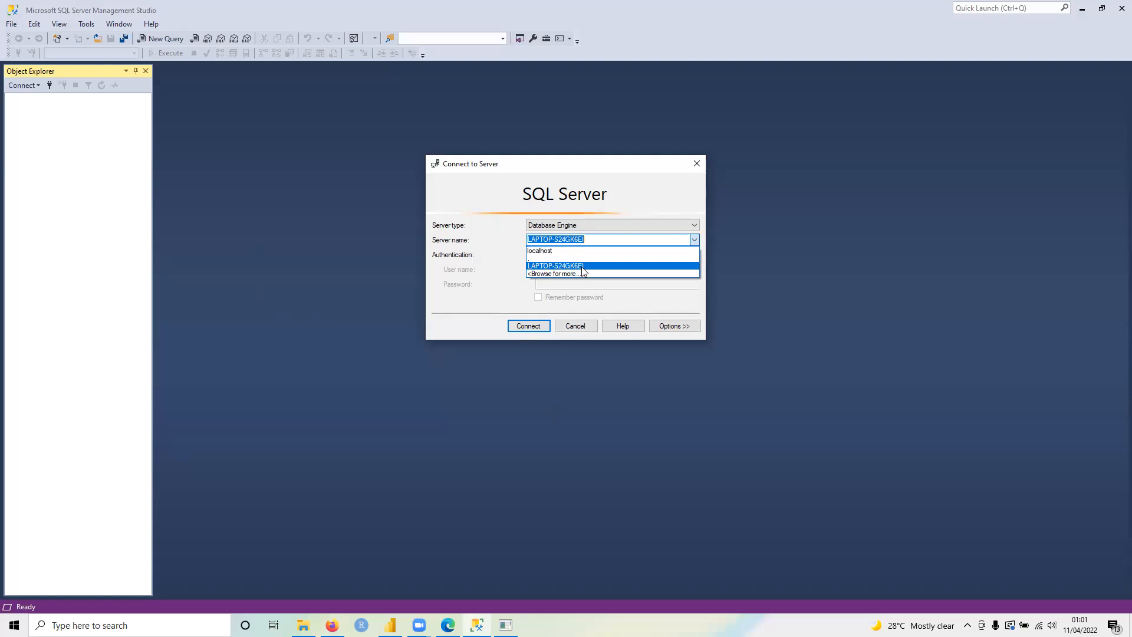
left_click(761, 243)
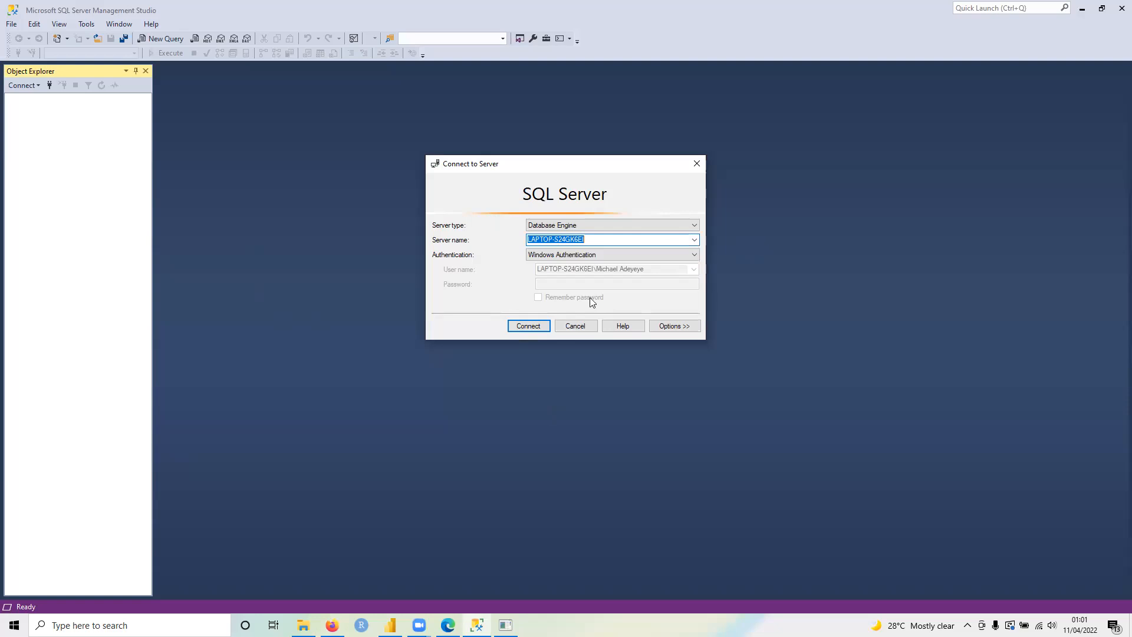
left_click(529, 326)
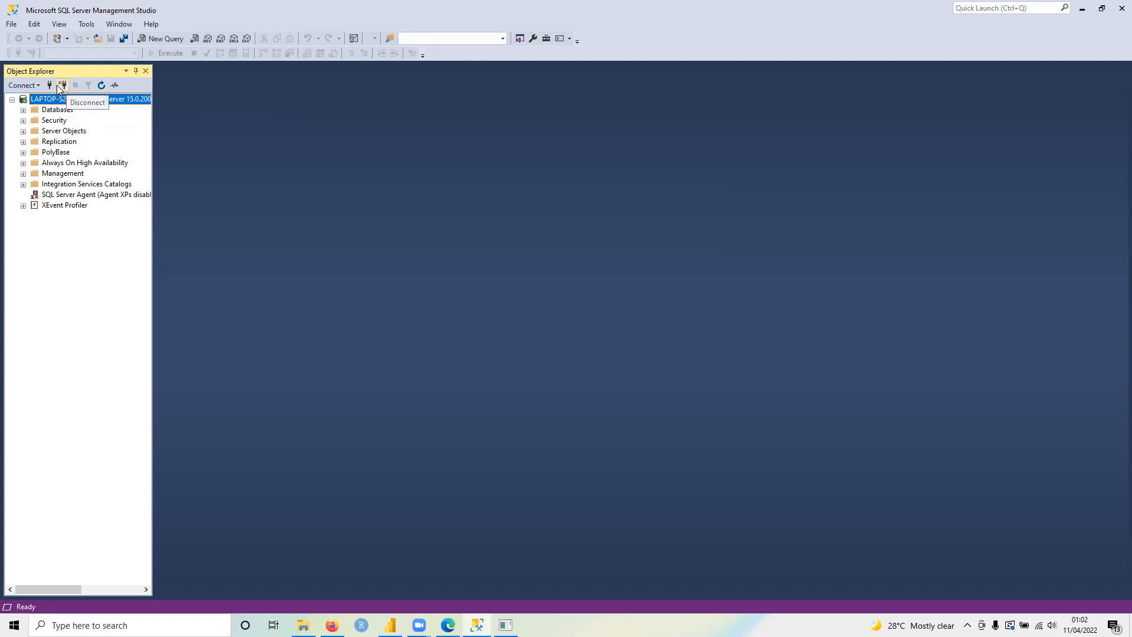
Expand the Databases folder in the object tree and examine the AdventureWorksLT2019 database and the folder's available commands
left_click(23, 110)
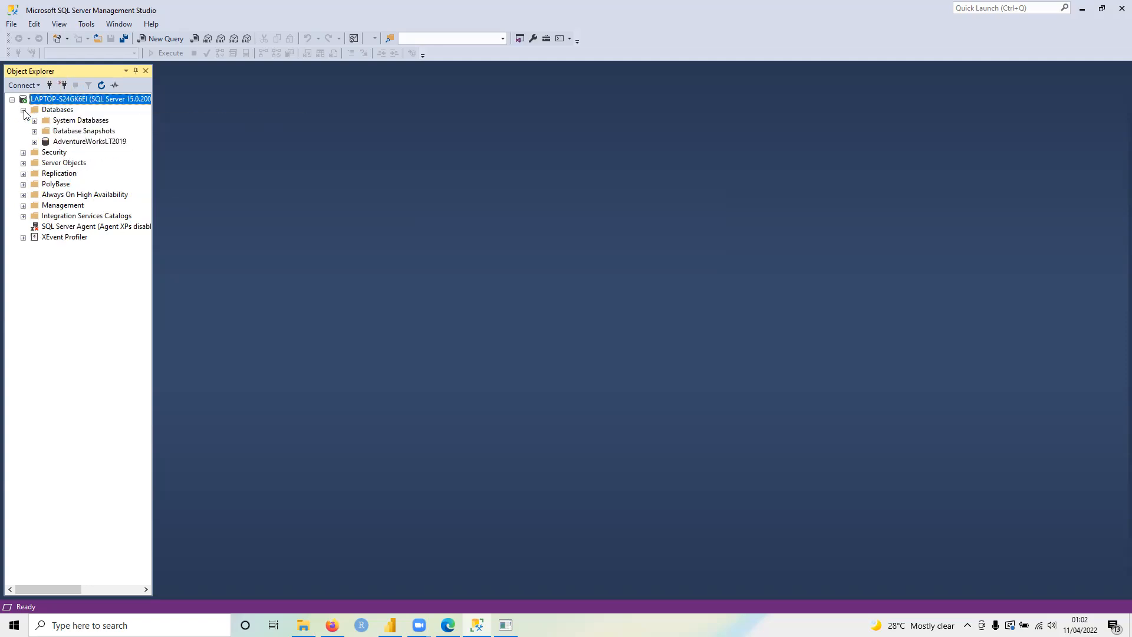
left_click(95, 143)
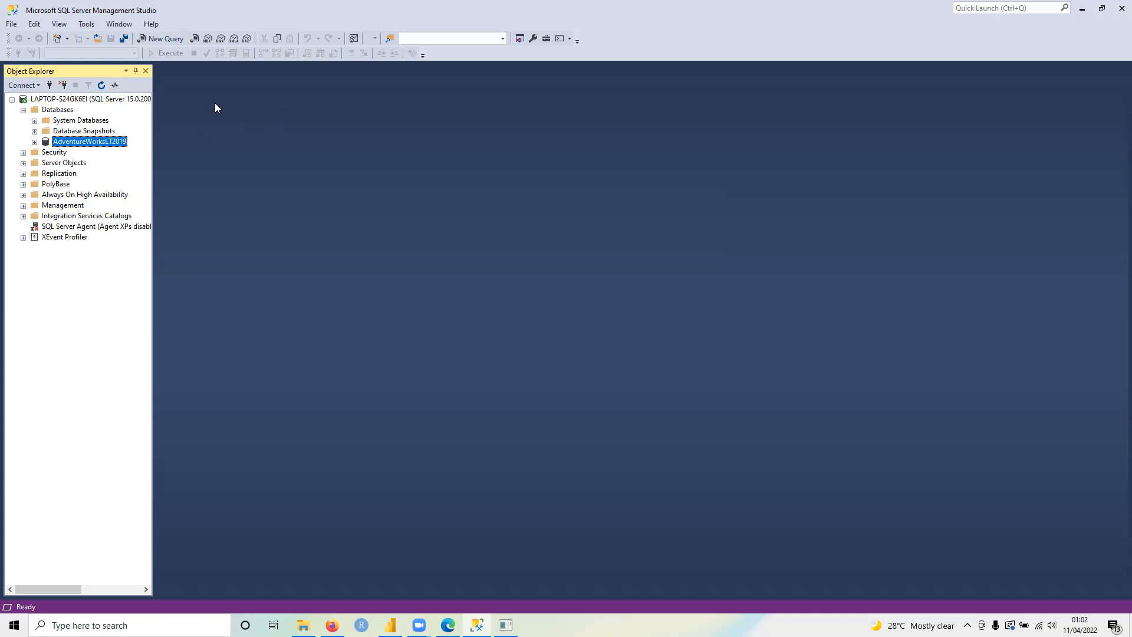
left_click(53, 111)
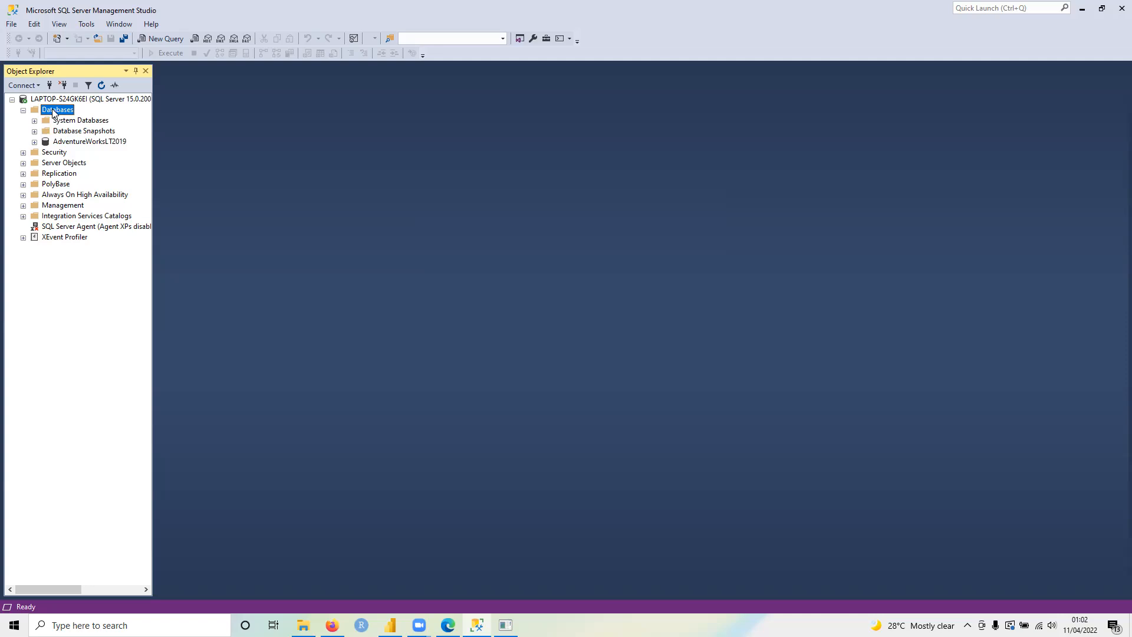
right_click(53, 112)
left_click(383, 259)
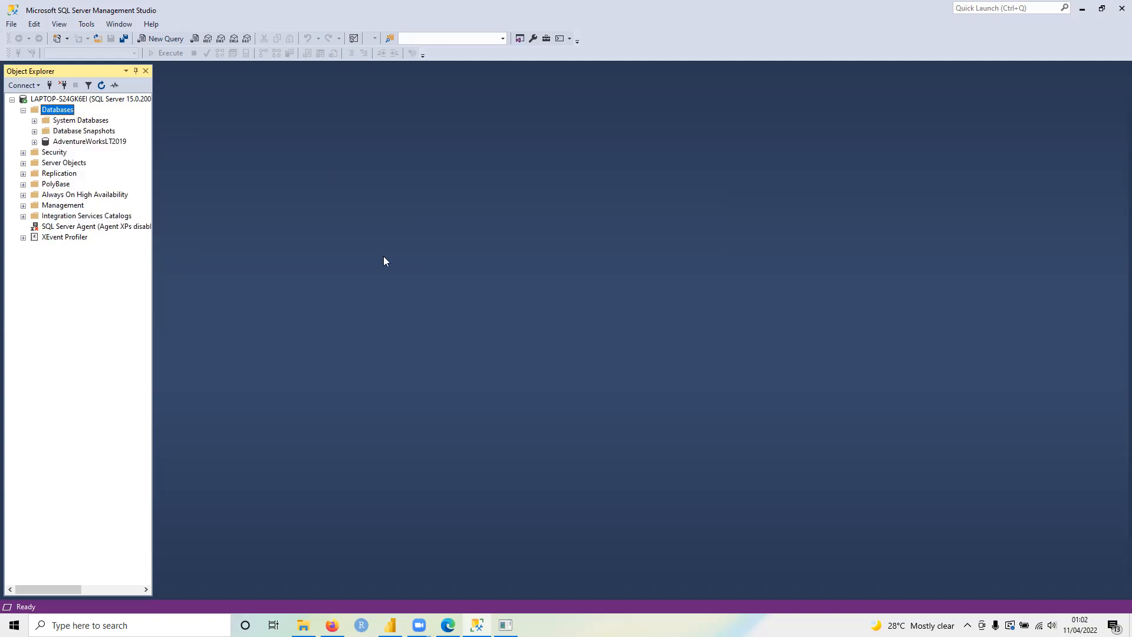
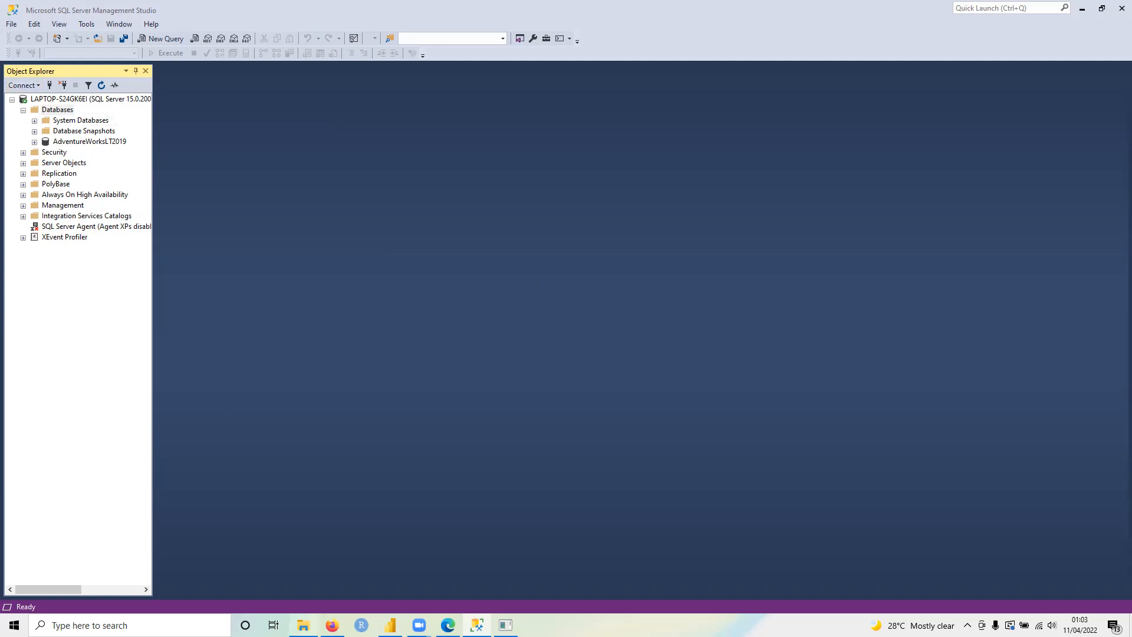
Check the backup file in the WhatsApp chat and the Downloads folder, and return to SQL Server Management Studio
left_click(332, 625)
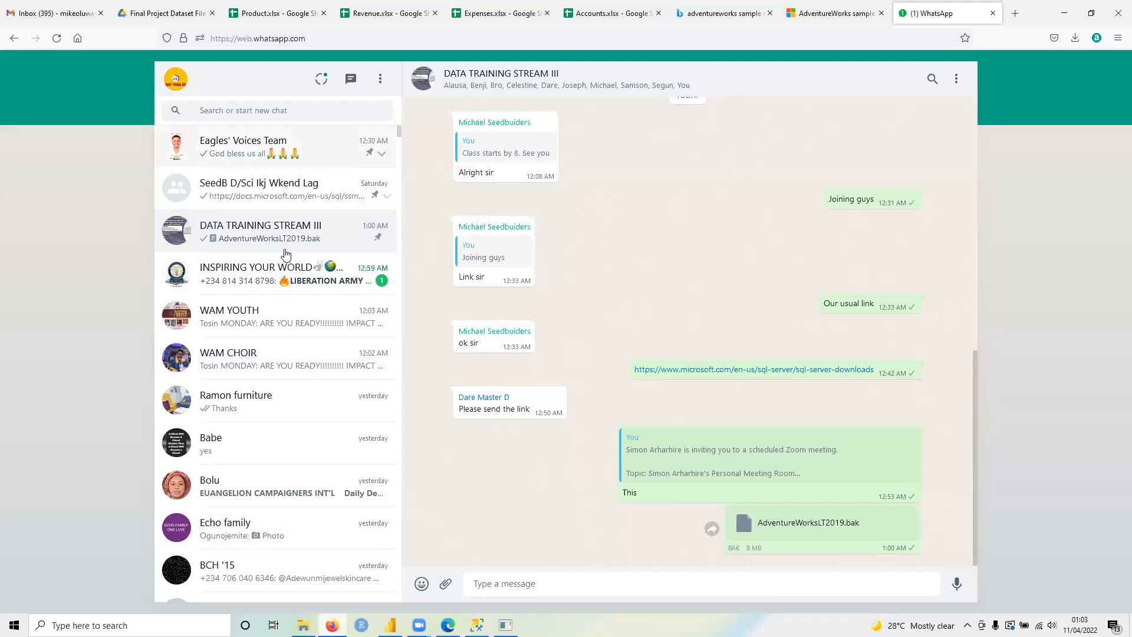
left_click(303, 625)
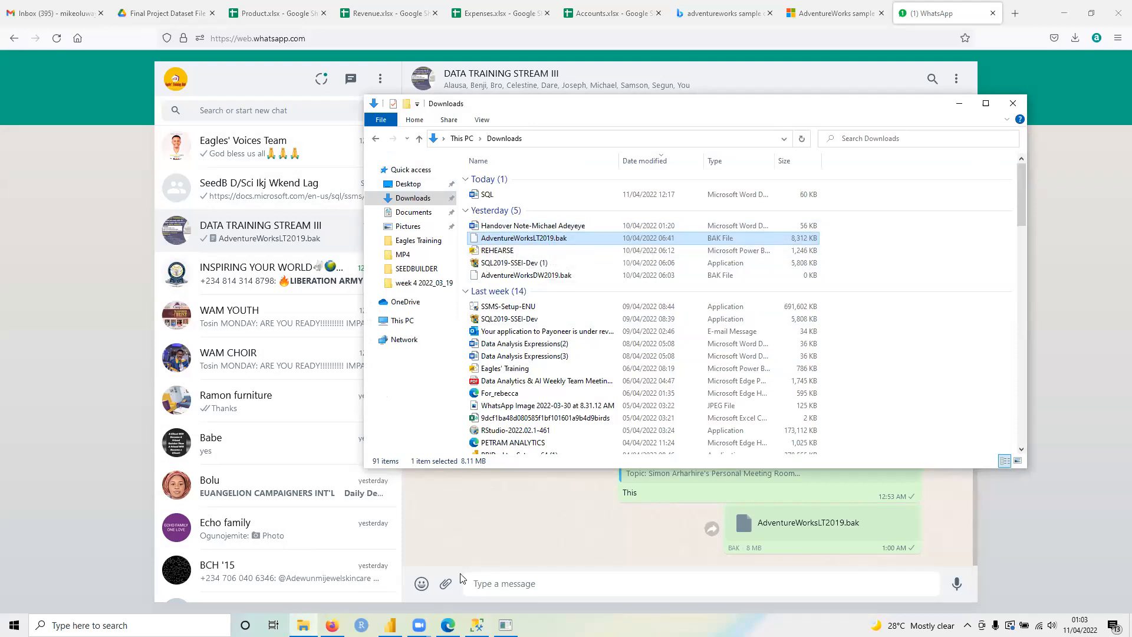
left_click(477, 625)
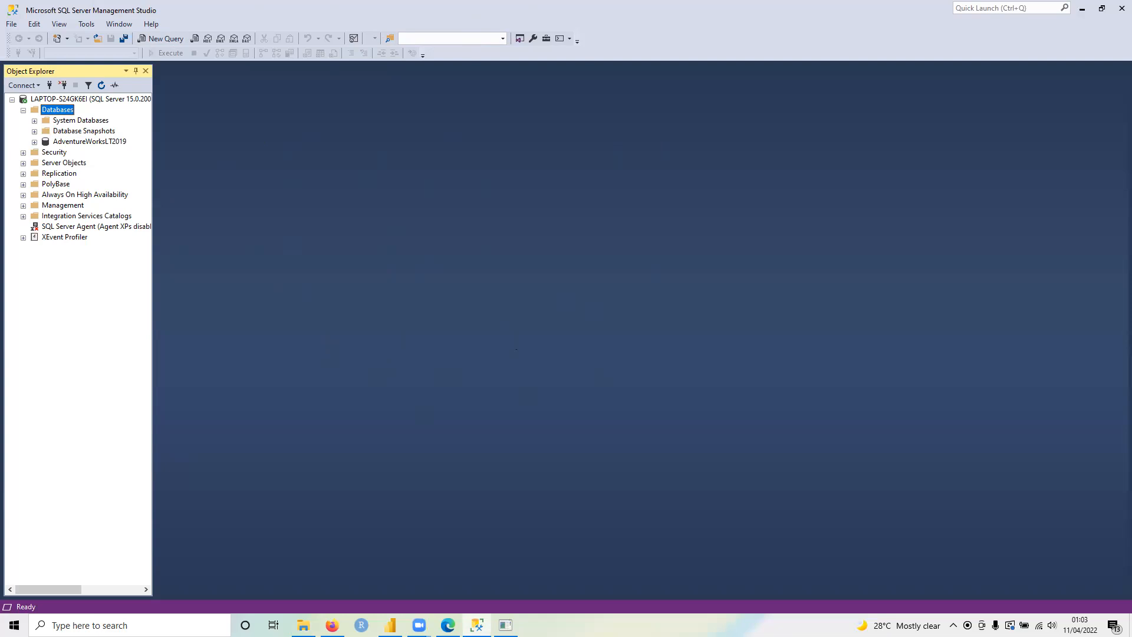
left_click(303, 625)
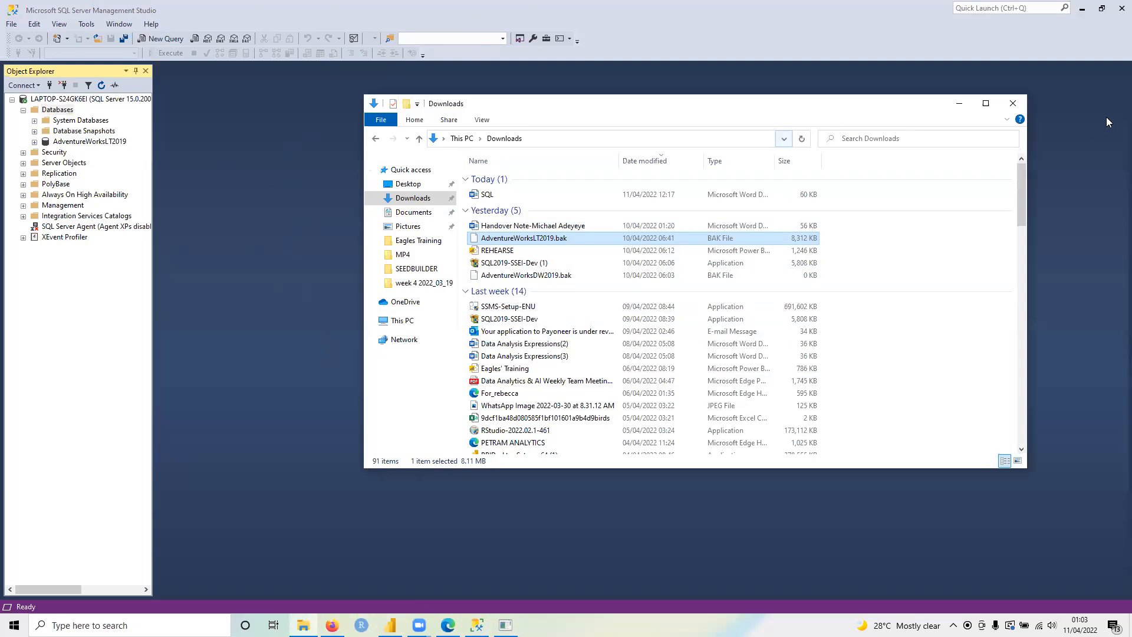
left_click(958, 104)
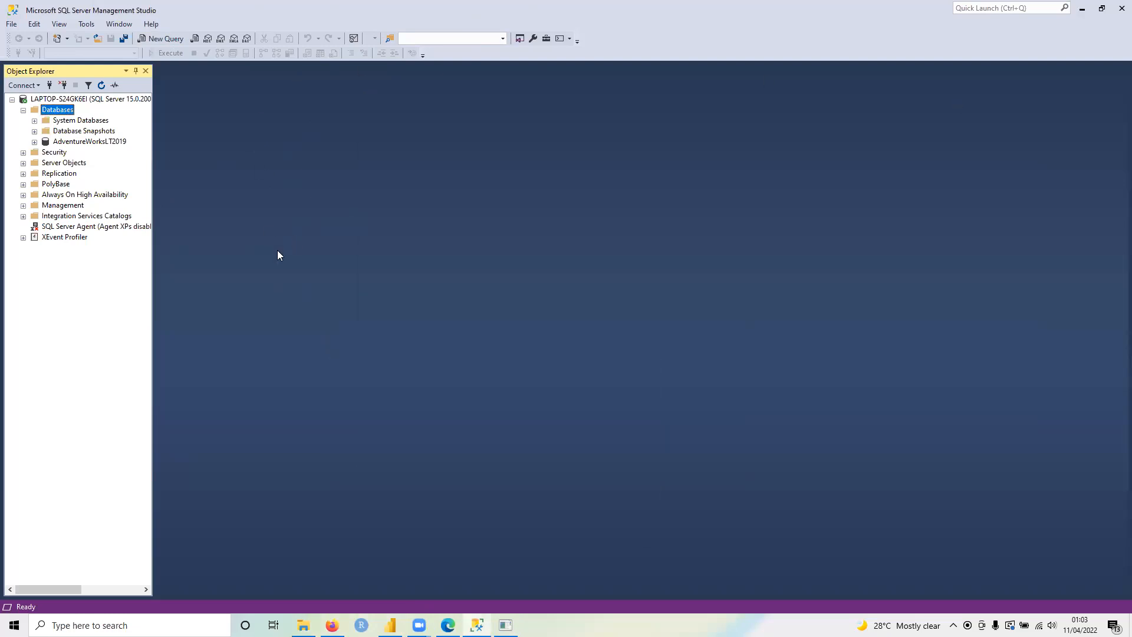
Start a database restore from the Databases folder with Device as the source and browse for a backup file in the MSSQL Backup folder
right_click(63, 112)
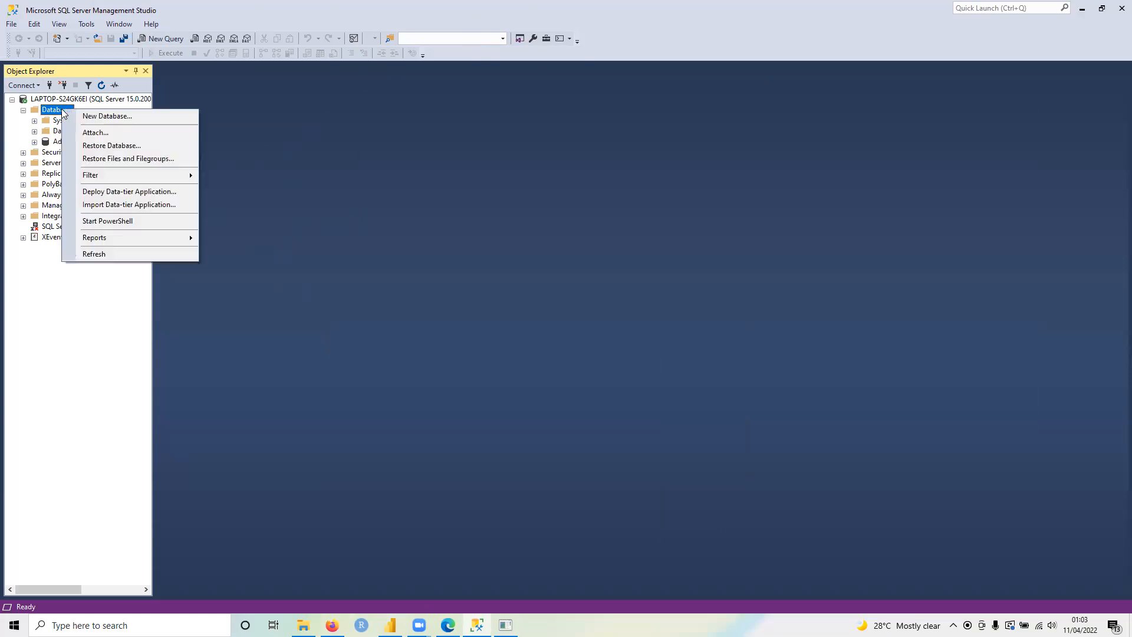
left_click(125, 149)
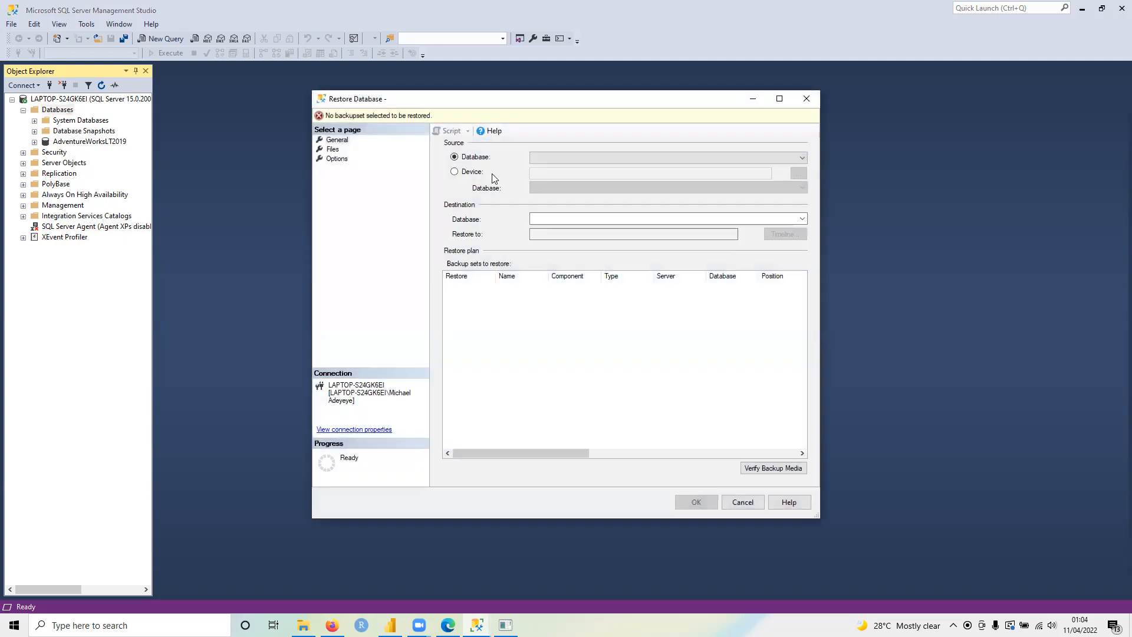
left_click(454, 173)
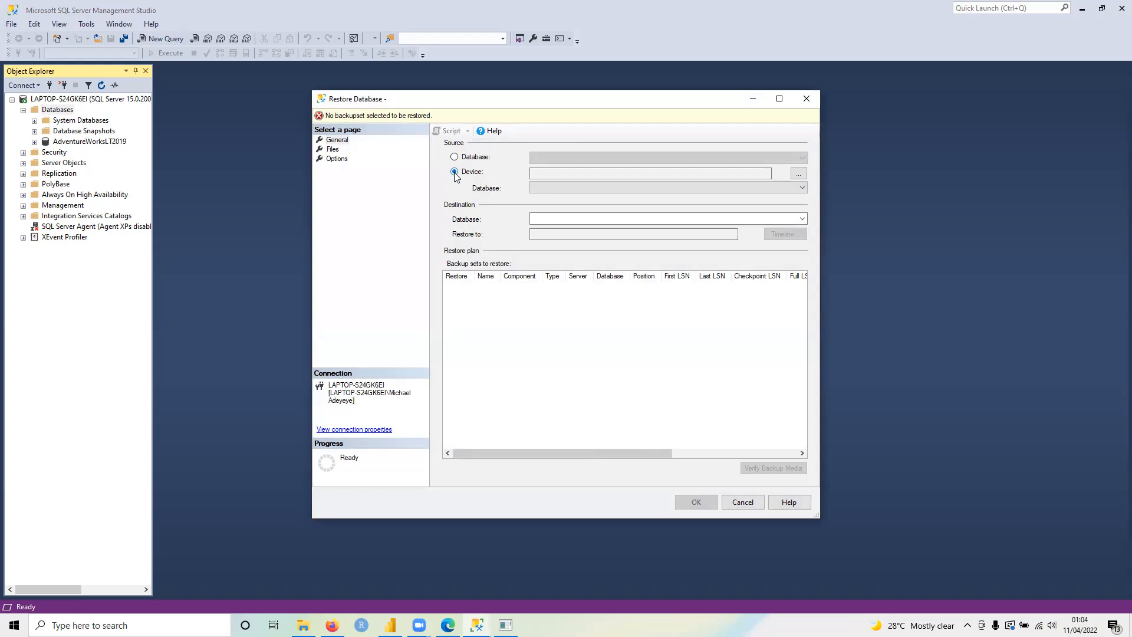
left_click(799, 174)
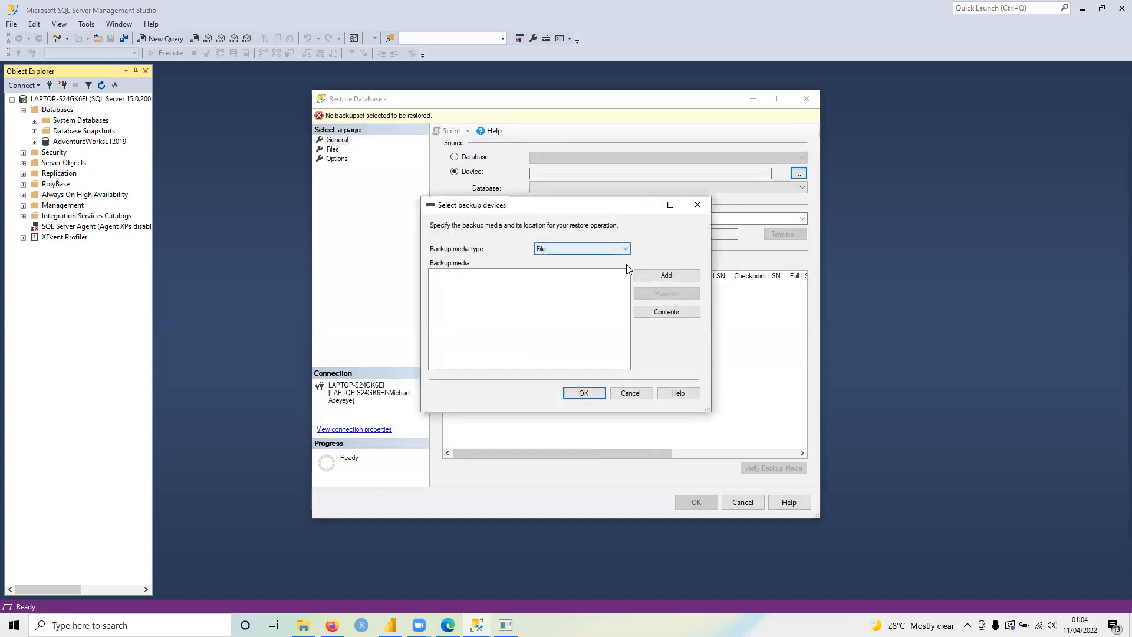
left_click(666, 275)
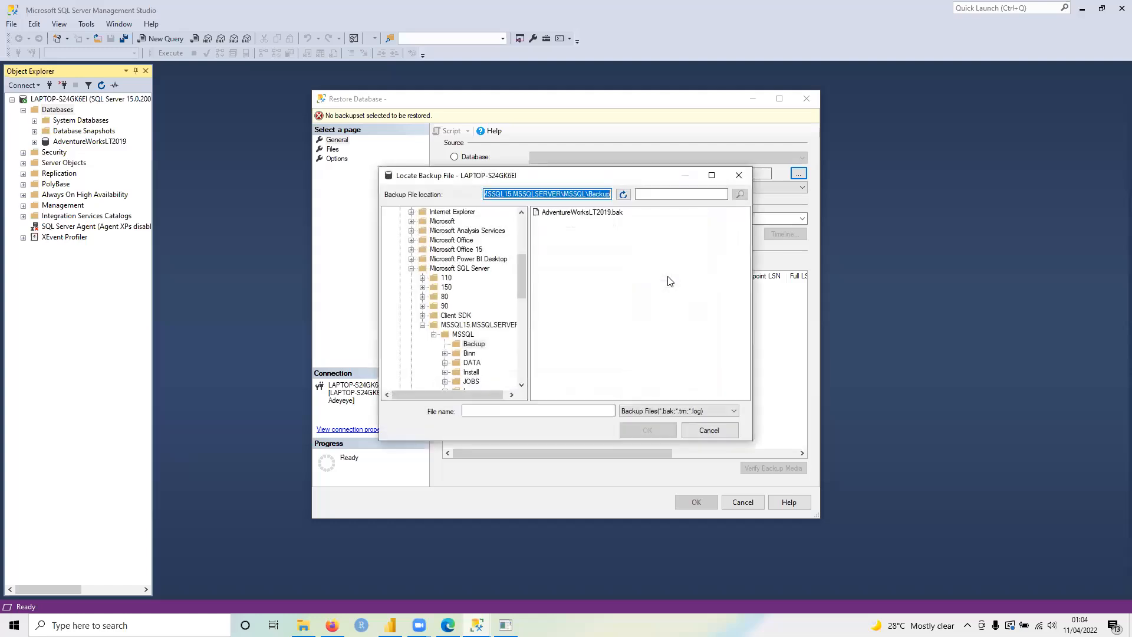
left_click(479, 347)
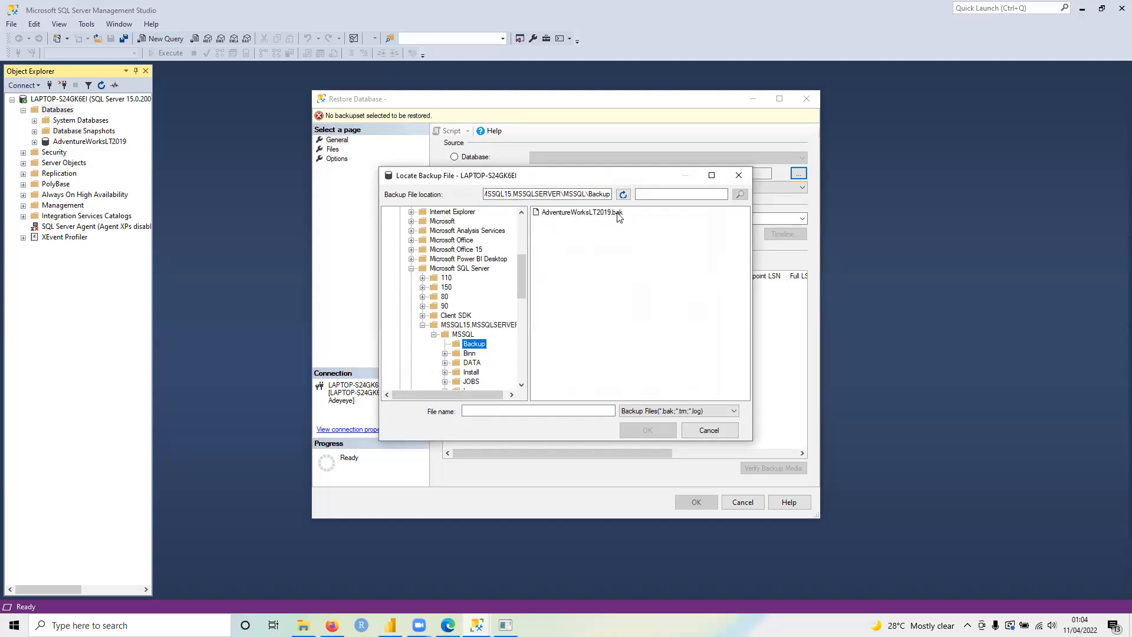
left_click(471, 348)
Copy the backup file location and open C:\Program Files\Microsoft SQL Server\MSSQL15.MSSQLSERVER\MSSQL\Backup in File Explorer
left_click(303, 625)
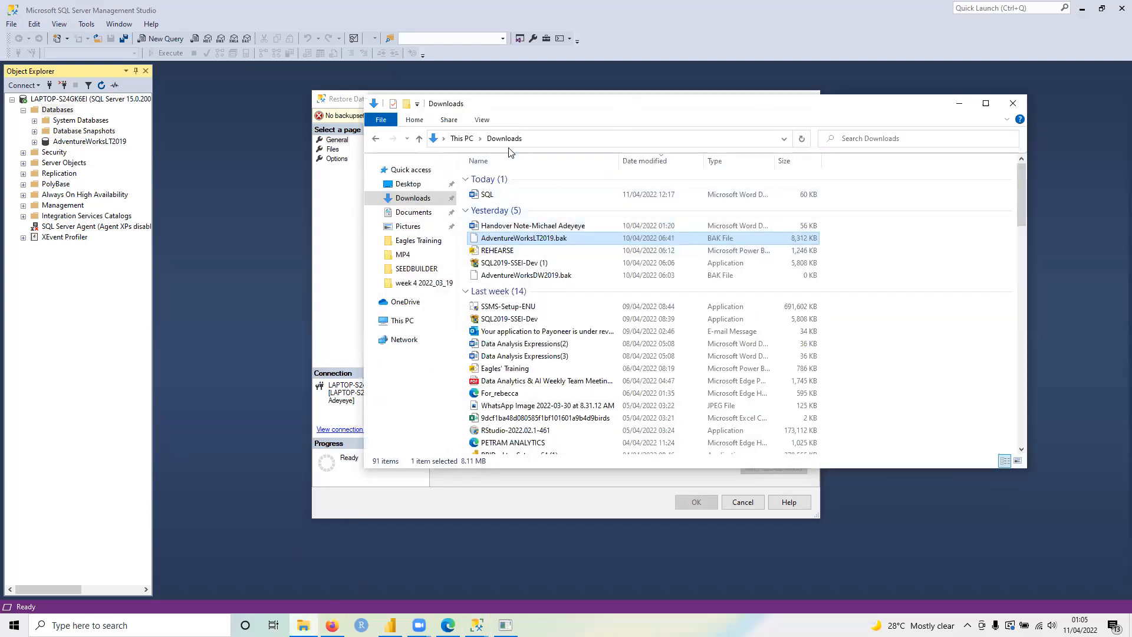
left_click(448, 500)
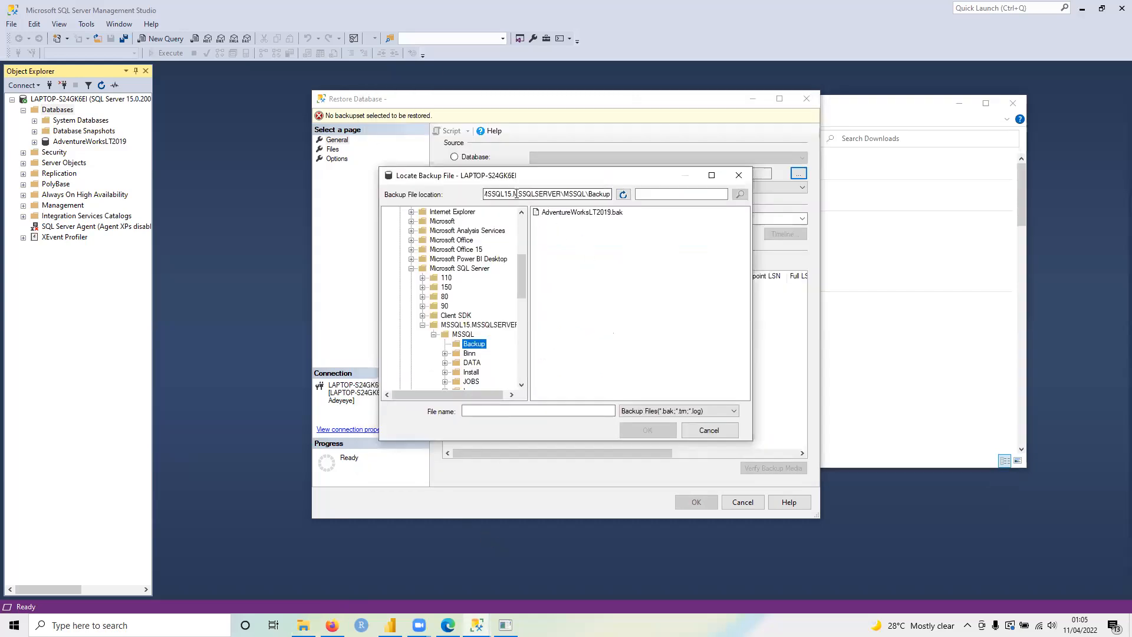
left_click(579, 193)
key("ctrl+a")
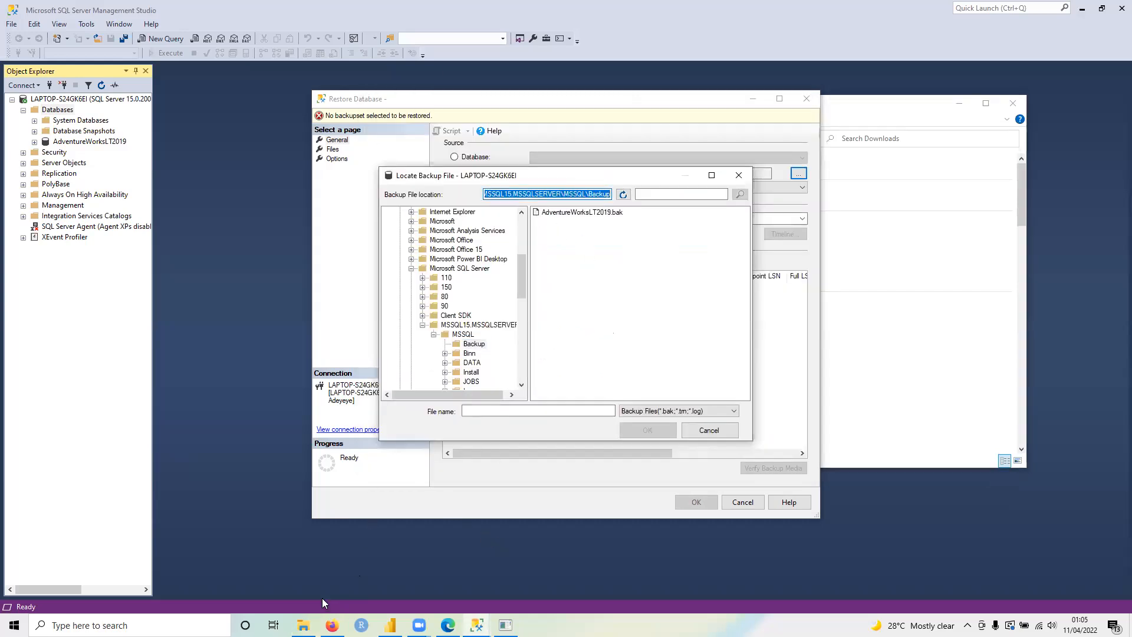
mouse_move(303, 624)
left_click(303, 578)
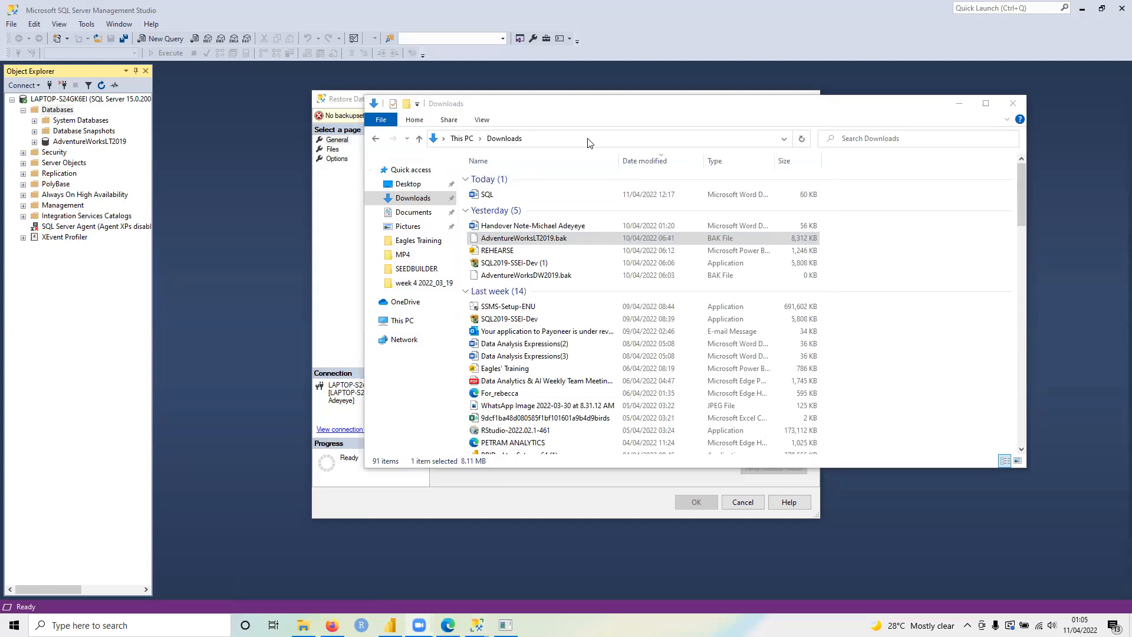
left_click(551, 139)
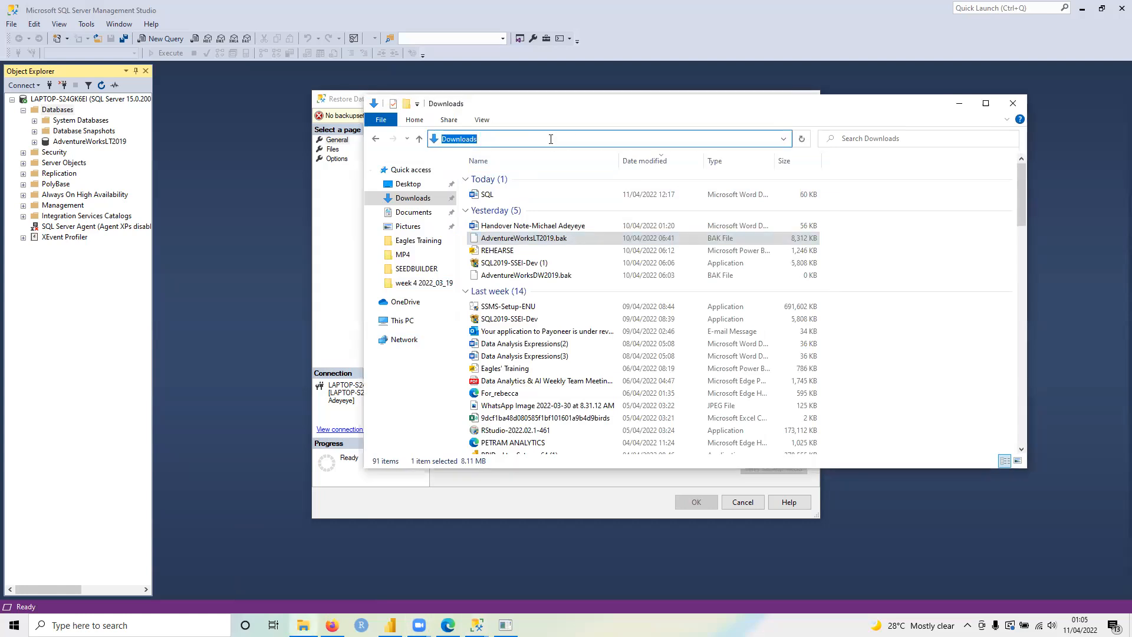
type("C:\\Program Files\\Microsoft SQL Server\\MSSQL15.MSSQLSERVER\\MSSQL\\Backup")
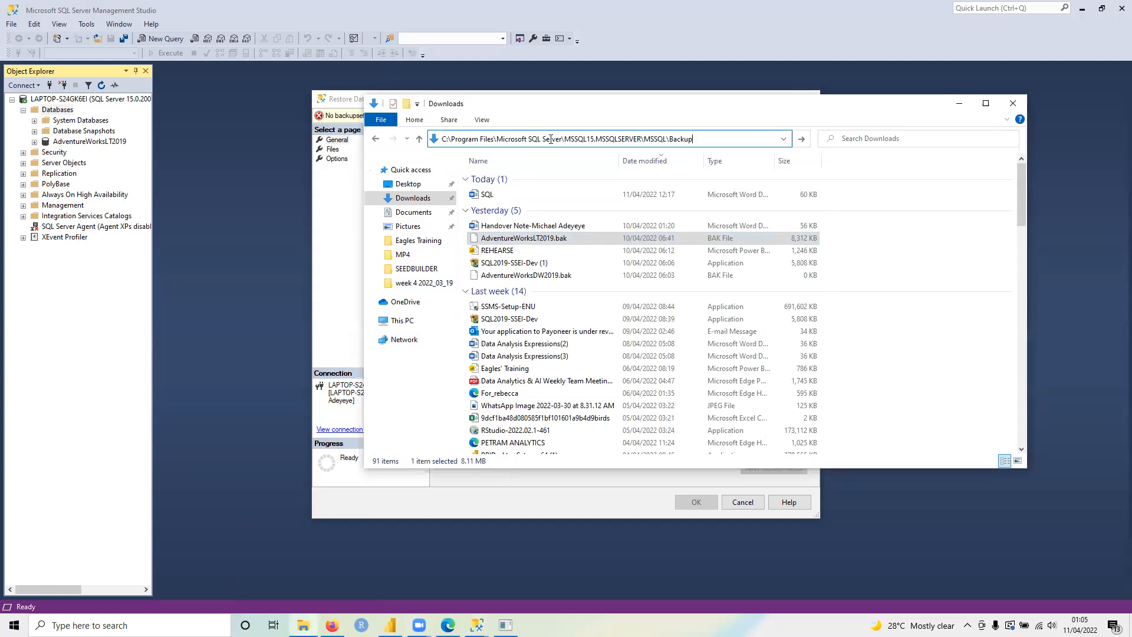
key("Return")
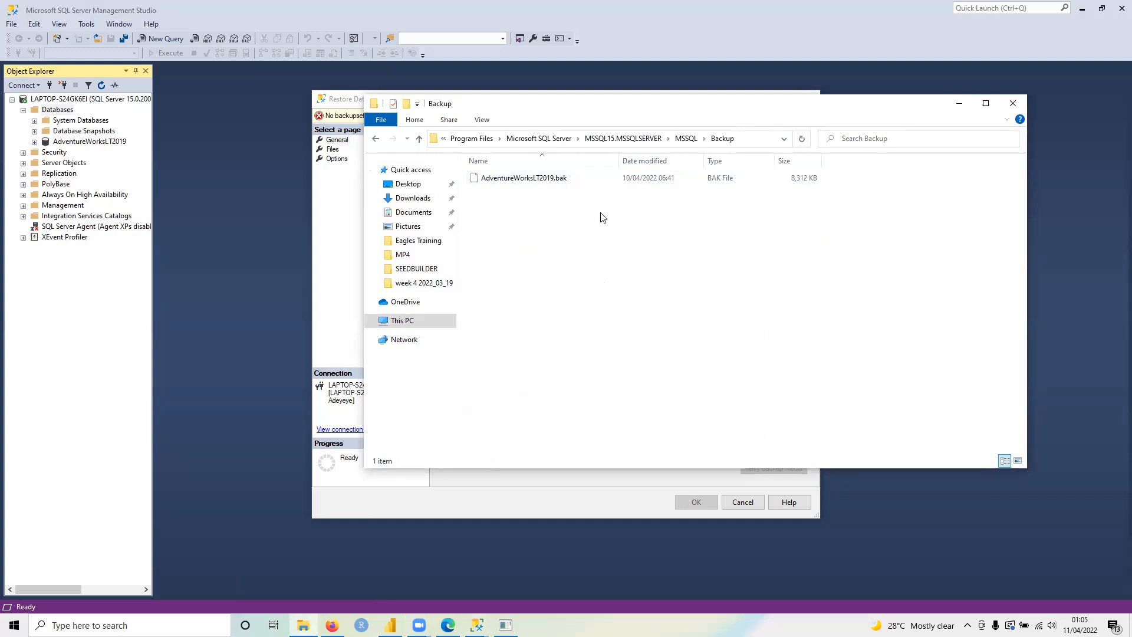
Try to copy AdventureWorksLT2019.bak from Downloads in a second File Explorer window into the Backup folder, and cancel the file replacement
key("ctrl+n")
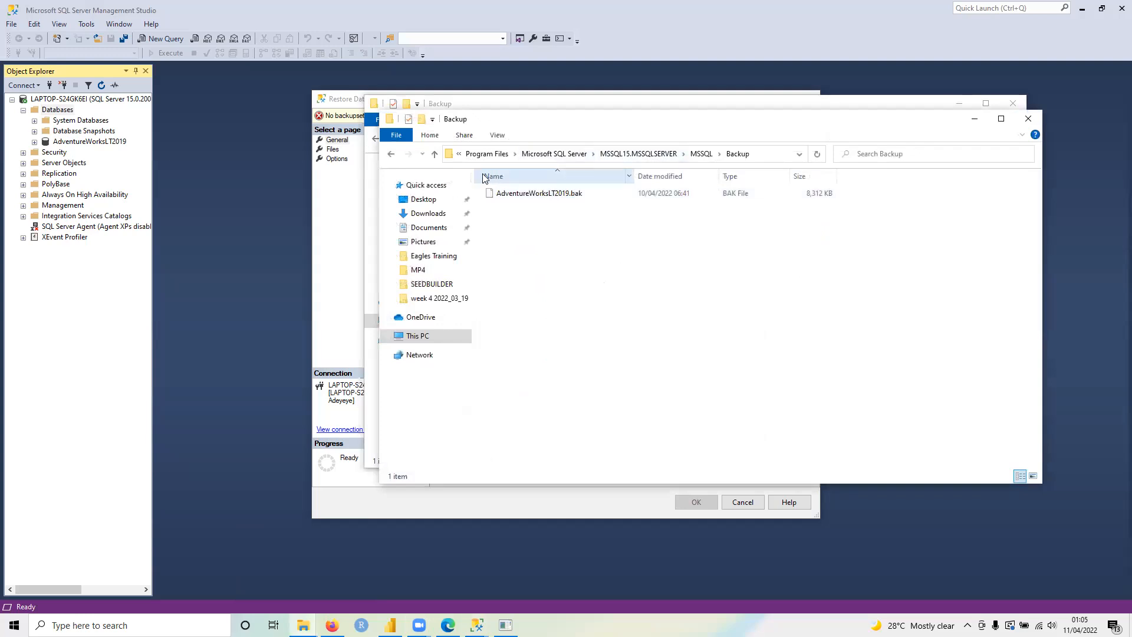
left_click(428, 213)
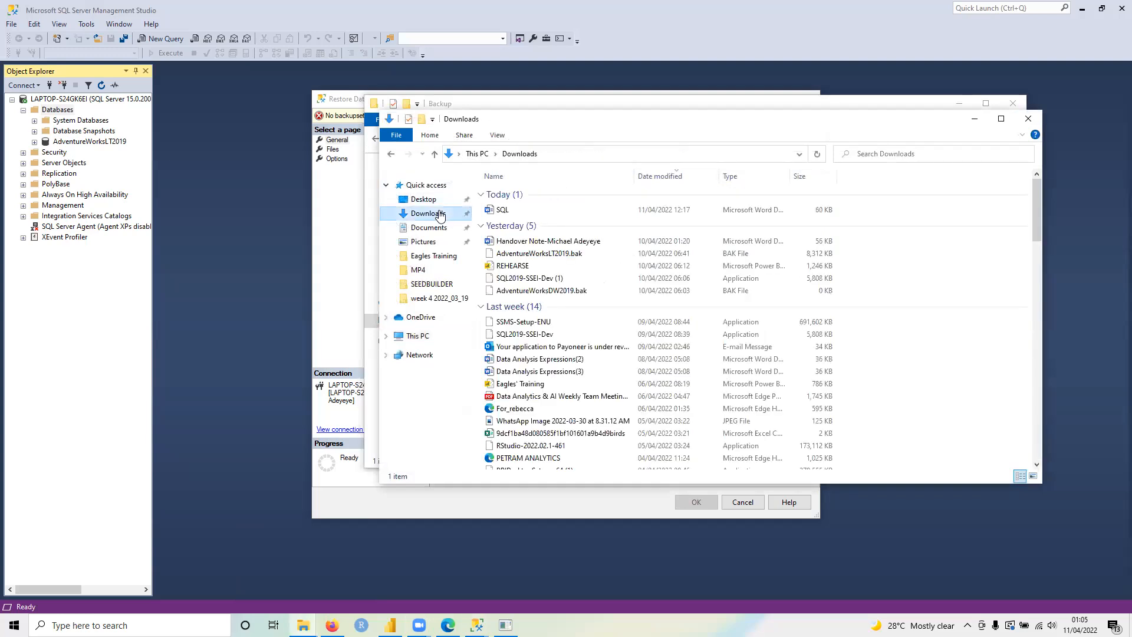
left_click(546, 256)
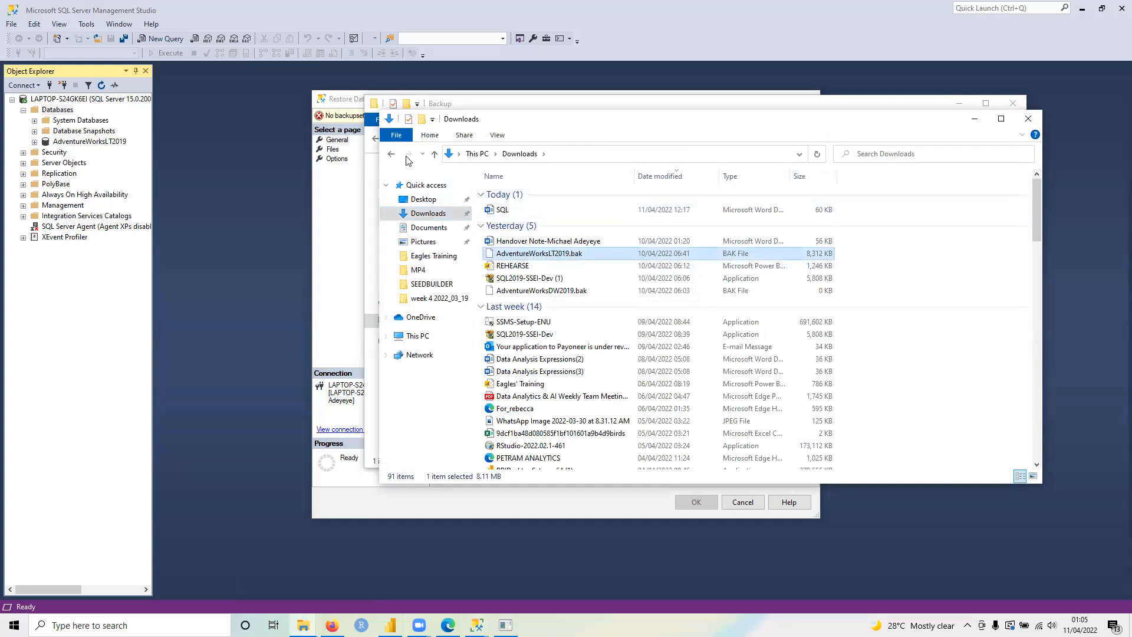
left_click(372, 168)
left_click_drag(525, 197, 533, 198)
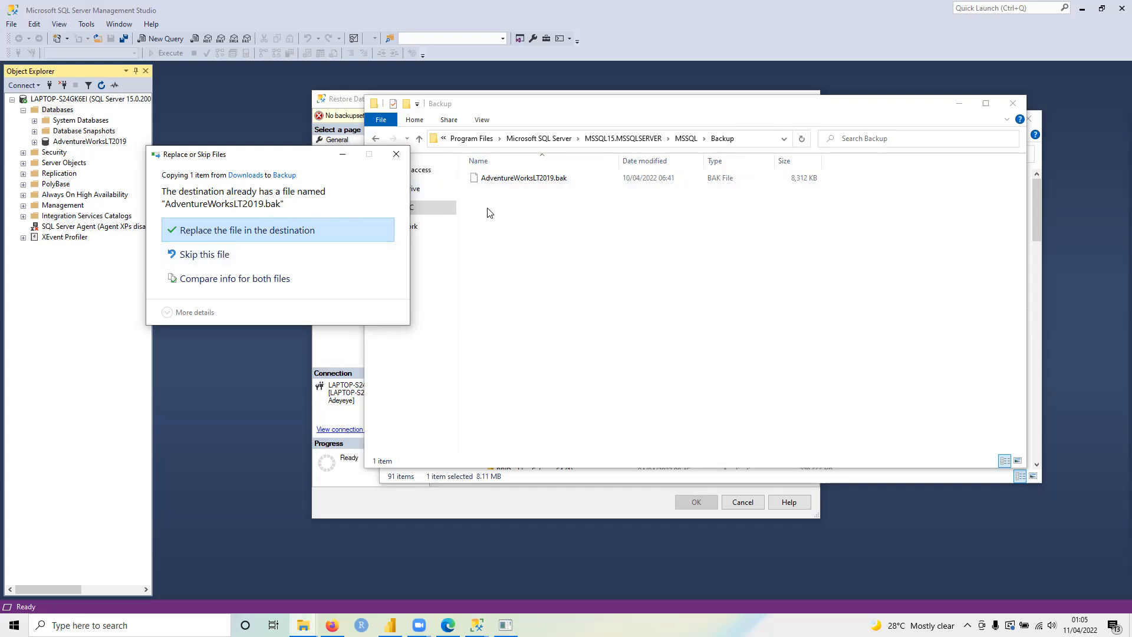
left_click(395, 155)
Check AdventureWorksLT2019.bak in the File Explorer Backup folder and return to the Locate Backup File dialog
left_click(543, 182)
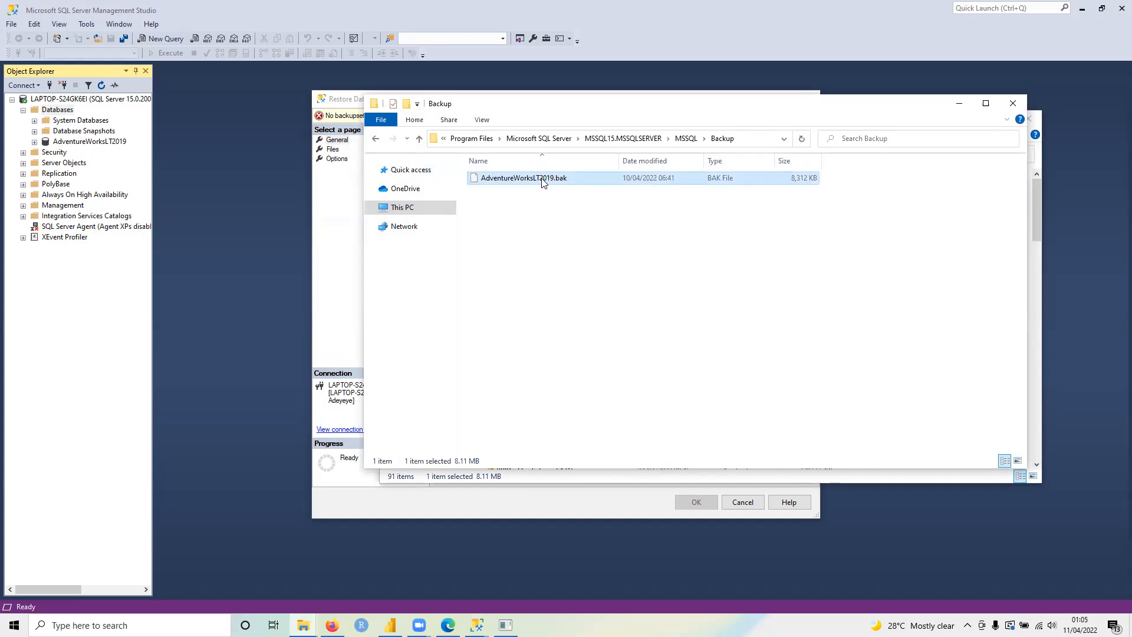
left_click(121, 625)
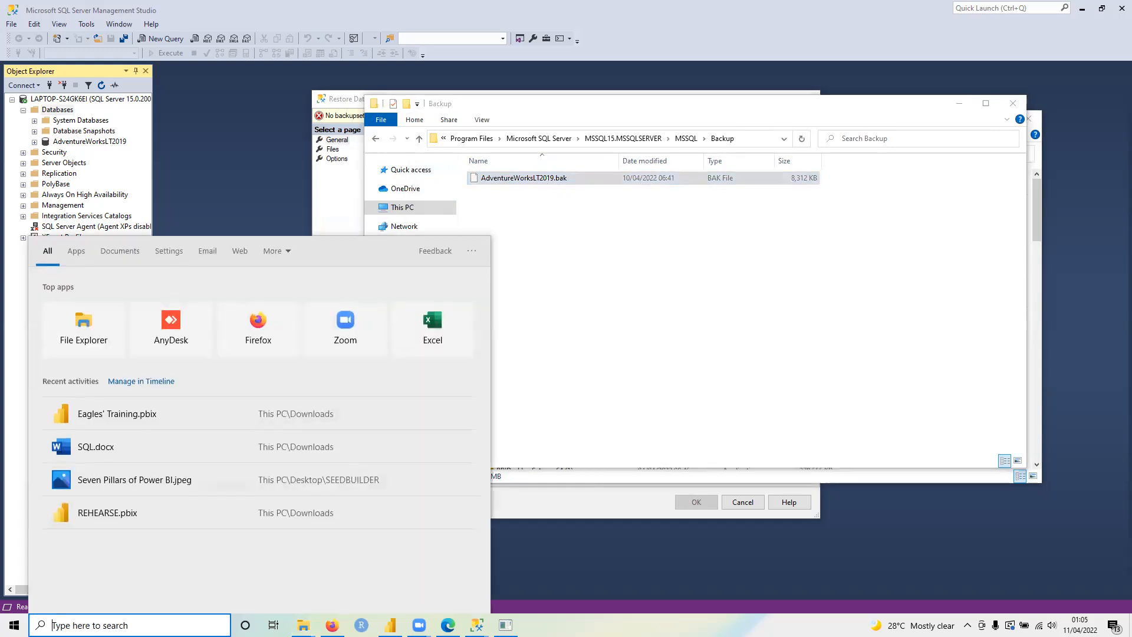
left_click(571, 499)
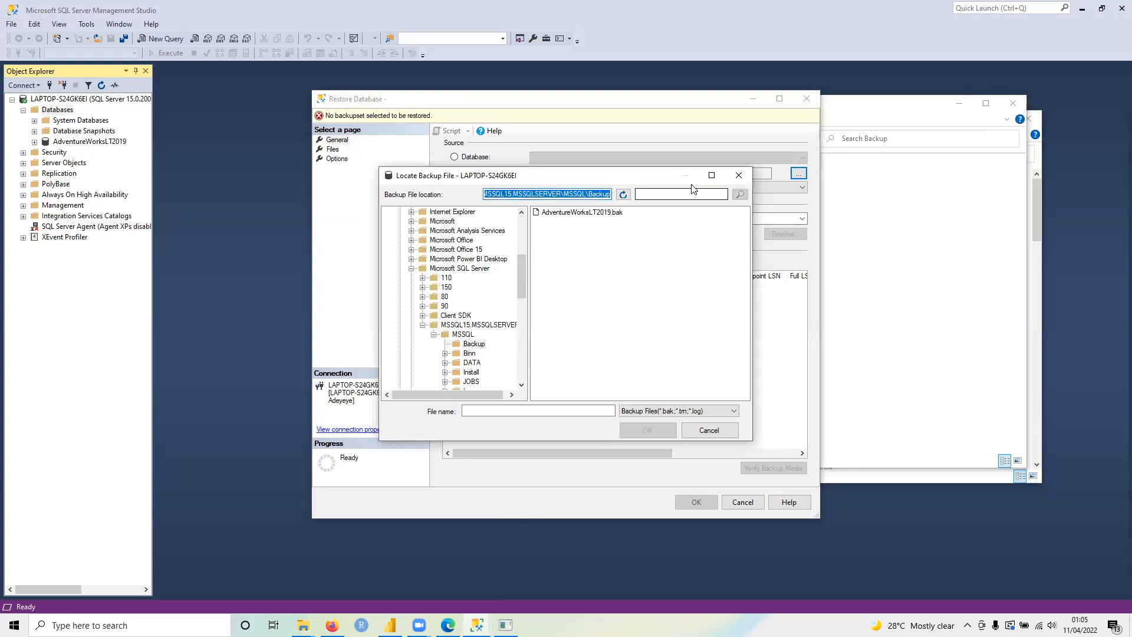
left_click(924, 199)
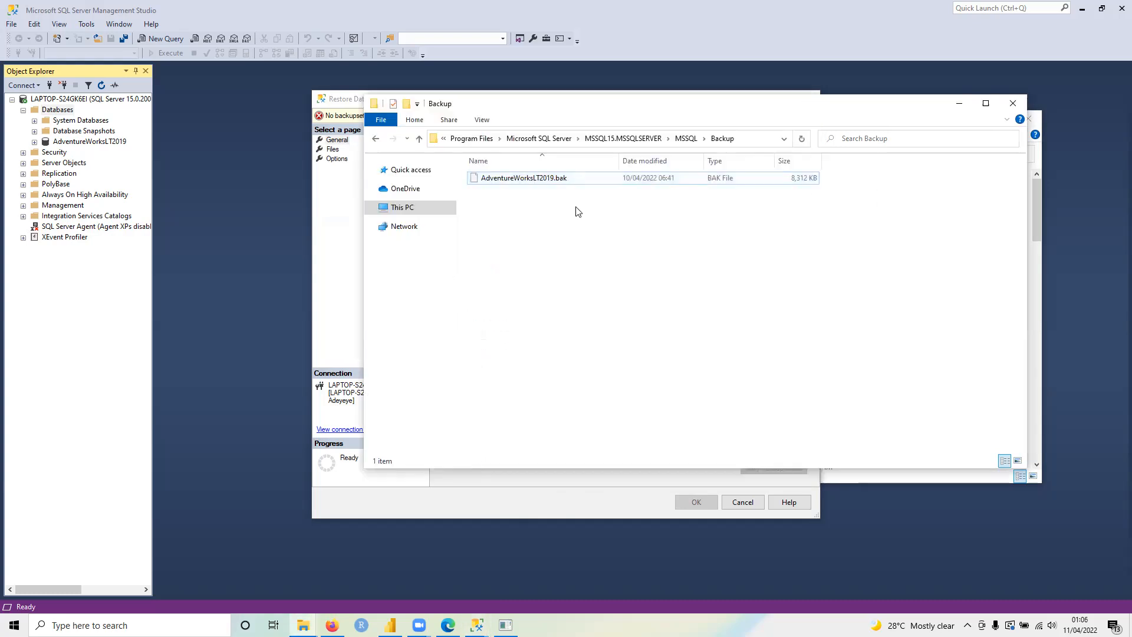
left_click(601, 504)
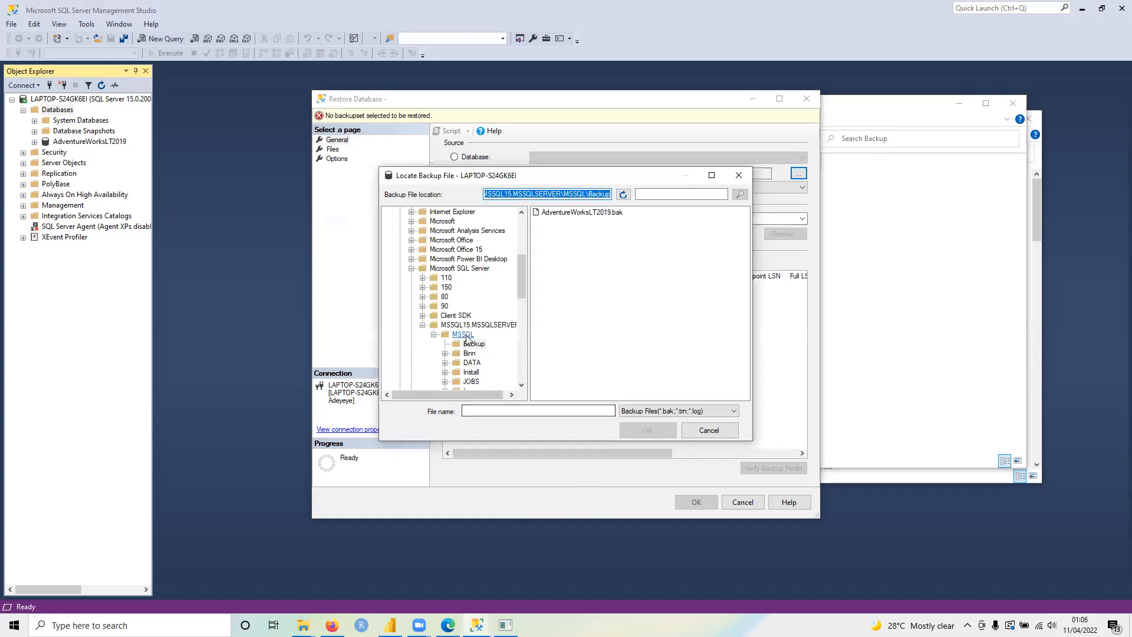
Add AdventureWorksLT2019.bak from the Backup folder as the backup media and confirm it as the restore source
left_click(470, 345)
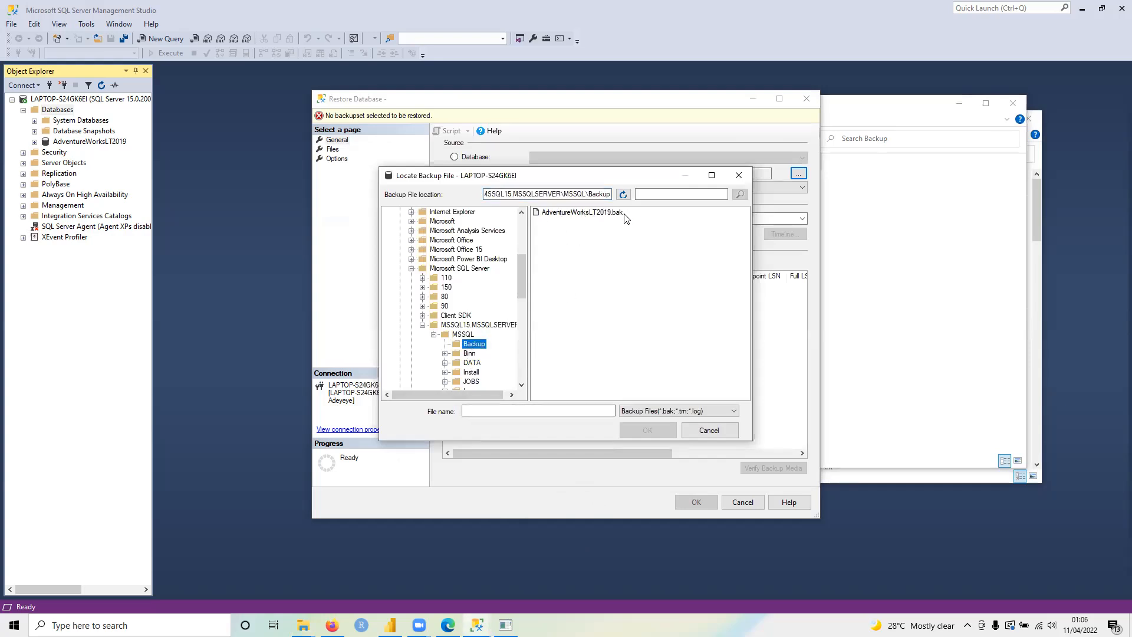
left_click(567, 212)
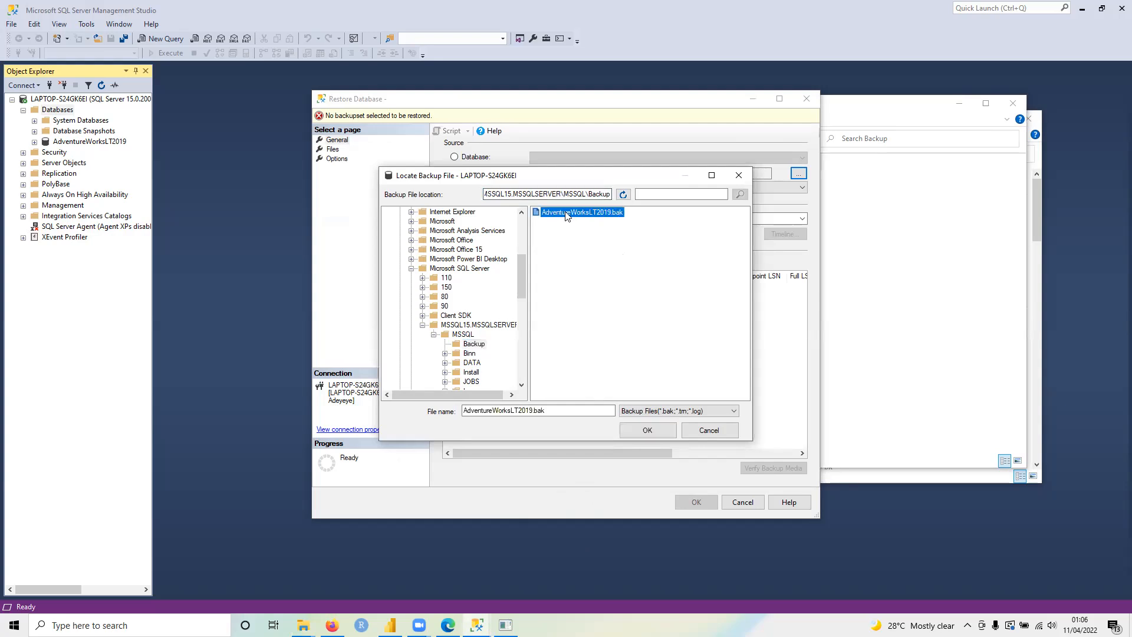
left_click(651, 433)
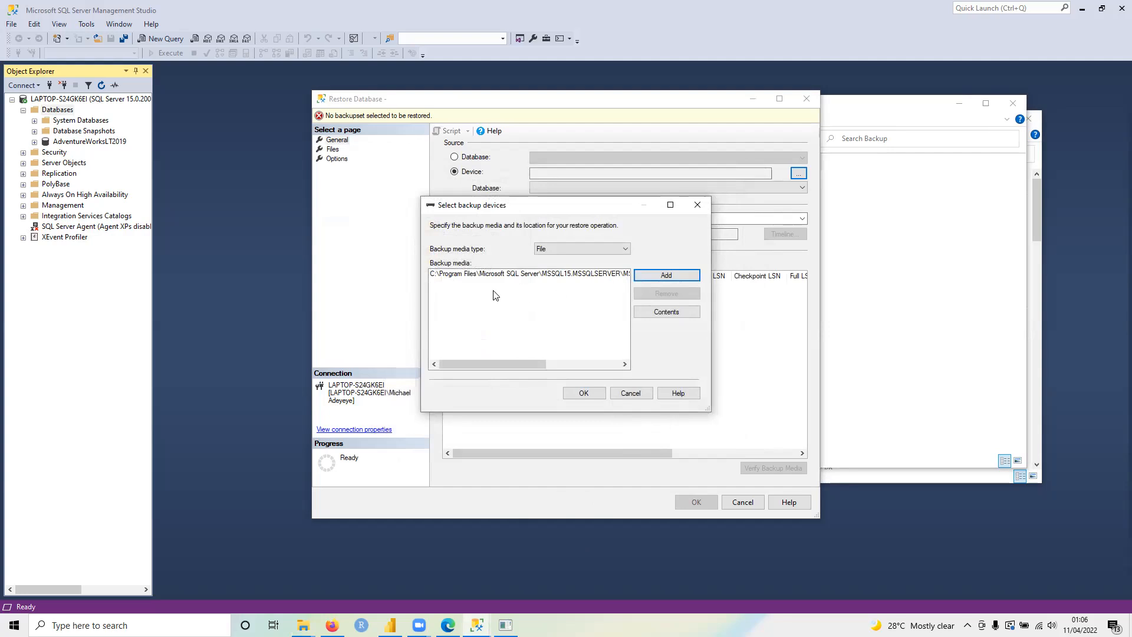
left_click(584, 392)
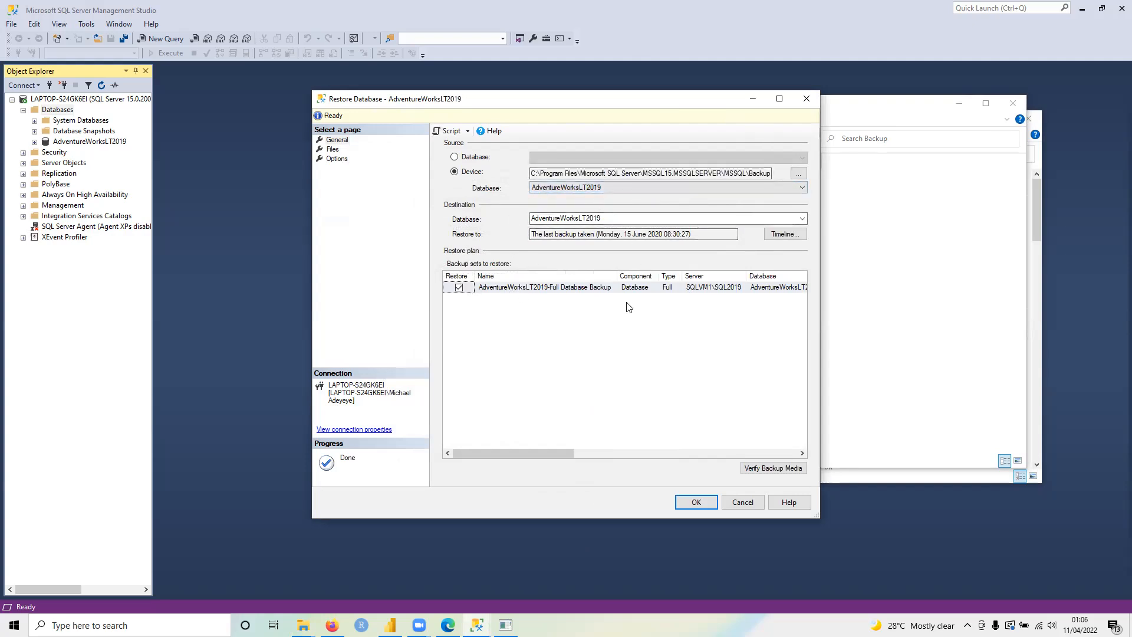
Restore the AdventureWorksLT2019 database, close both File Explorer windows and select the database in the object tree
left_click(688, 500)
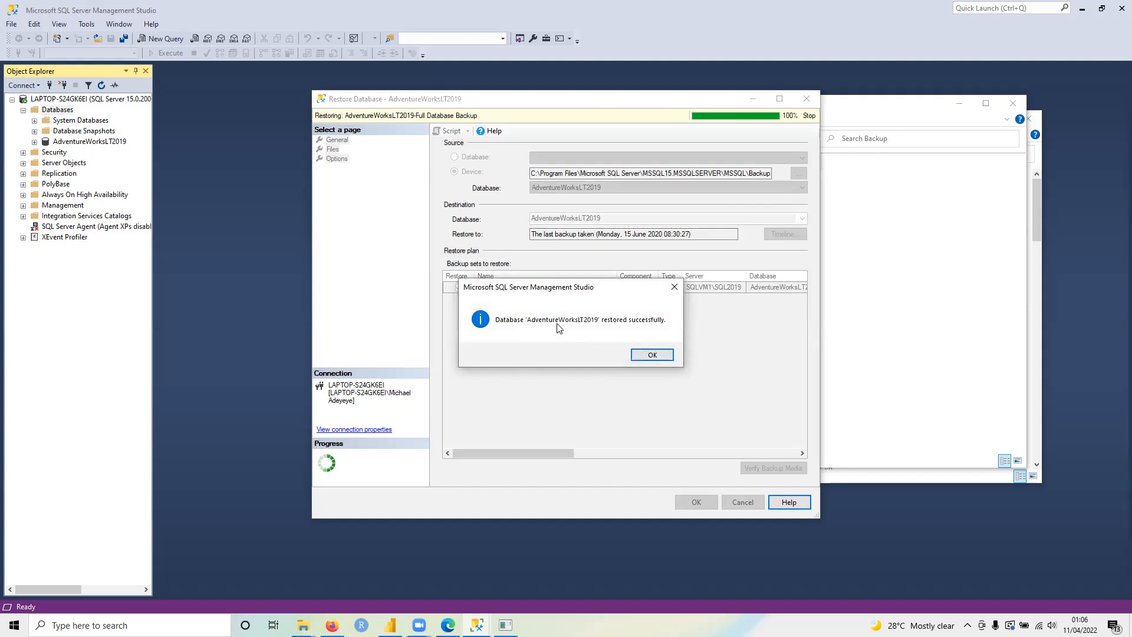
left_click(662, 355)
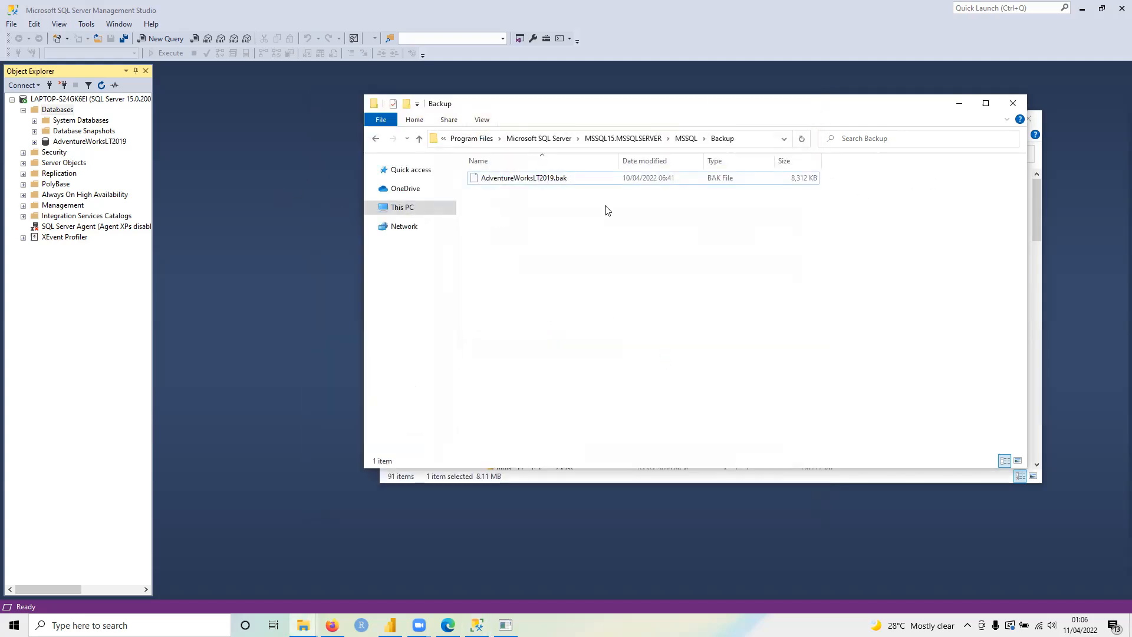
left_click(1014, 106)
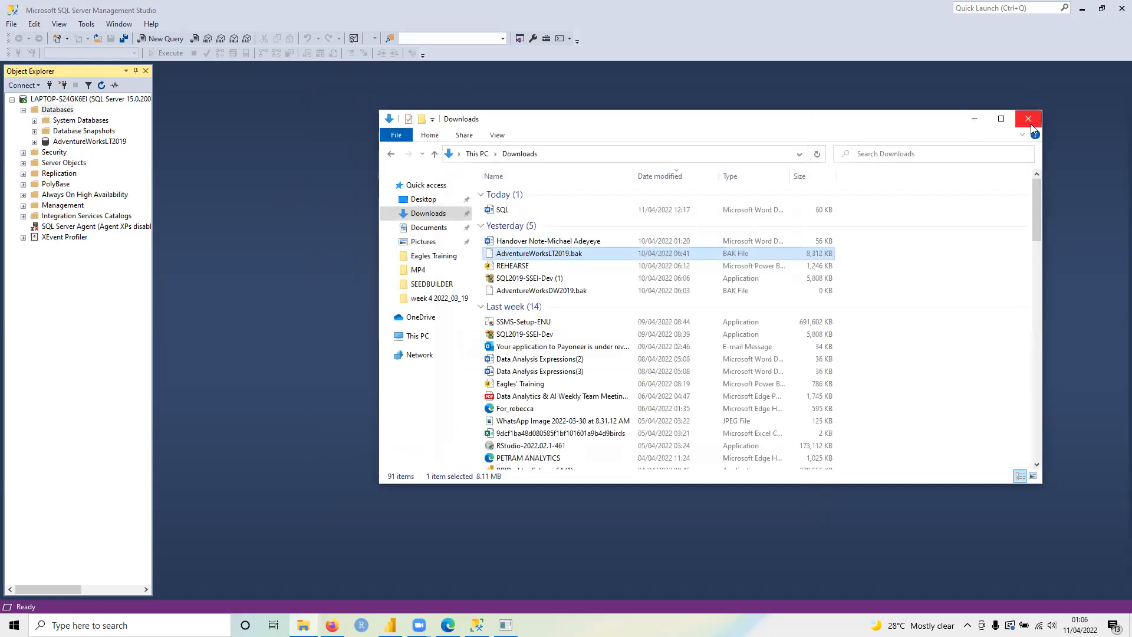
left_click(1029, 120)
left_click(57, 142)
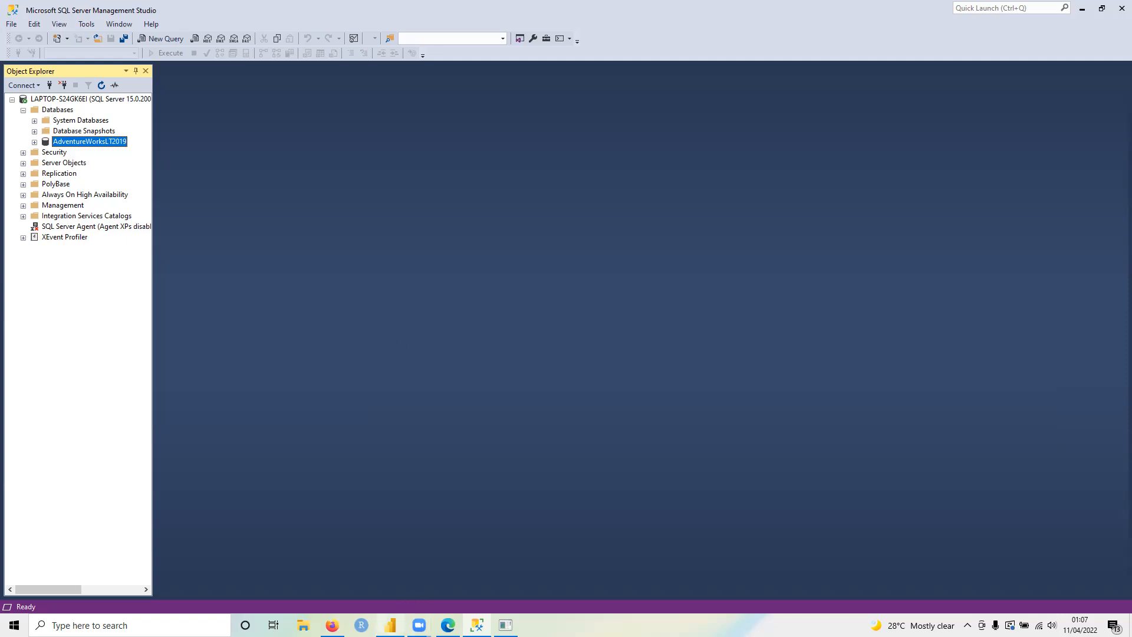
Switch to the Eagles' Training report in Power BI Desktop and look through the Eagles Training folder in File Explorer
mouse_move(390, 625)
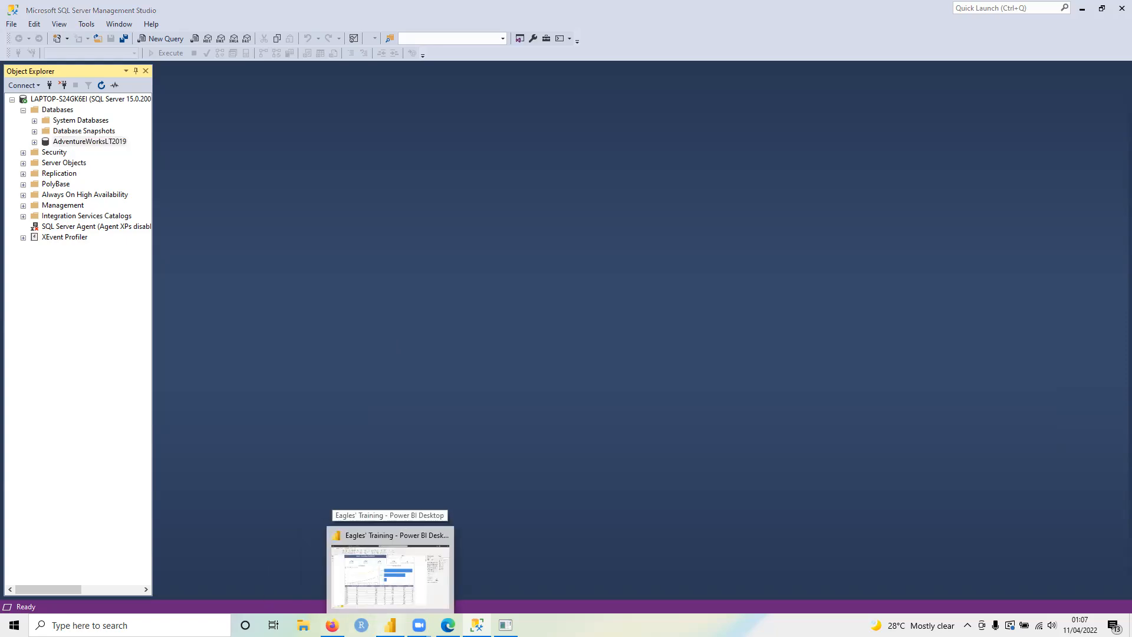
left_click(390, 569)
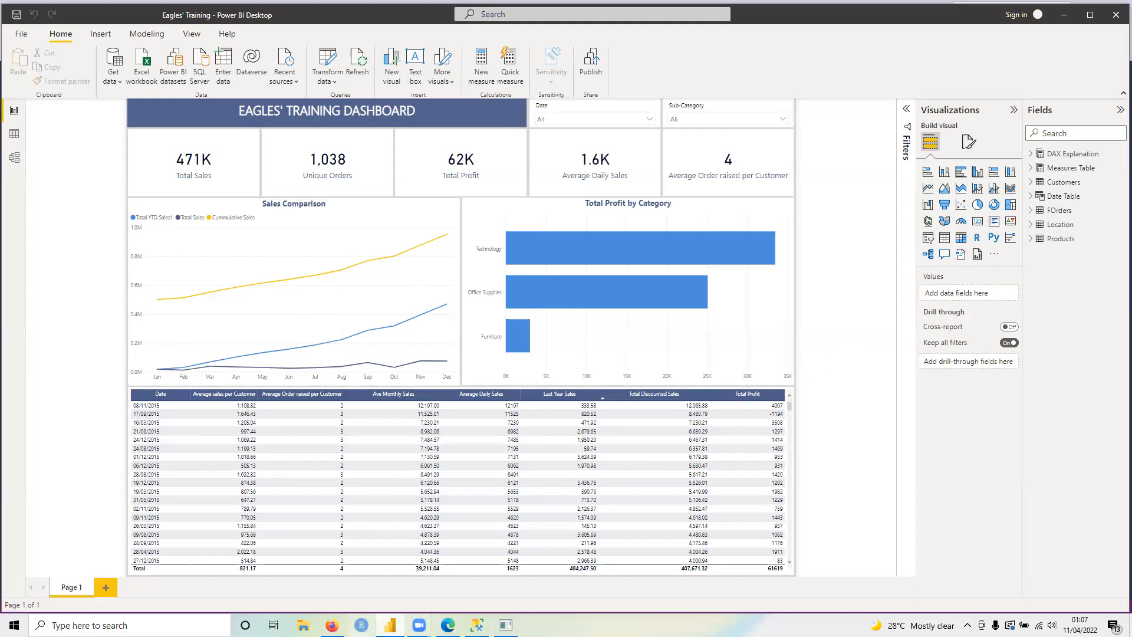
left_click_drag(333, 626, 308, 626)
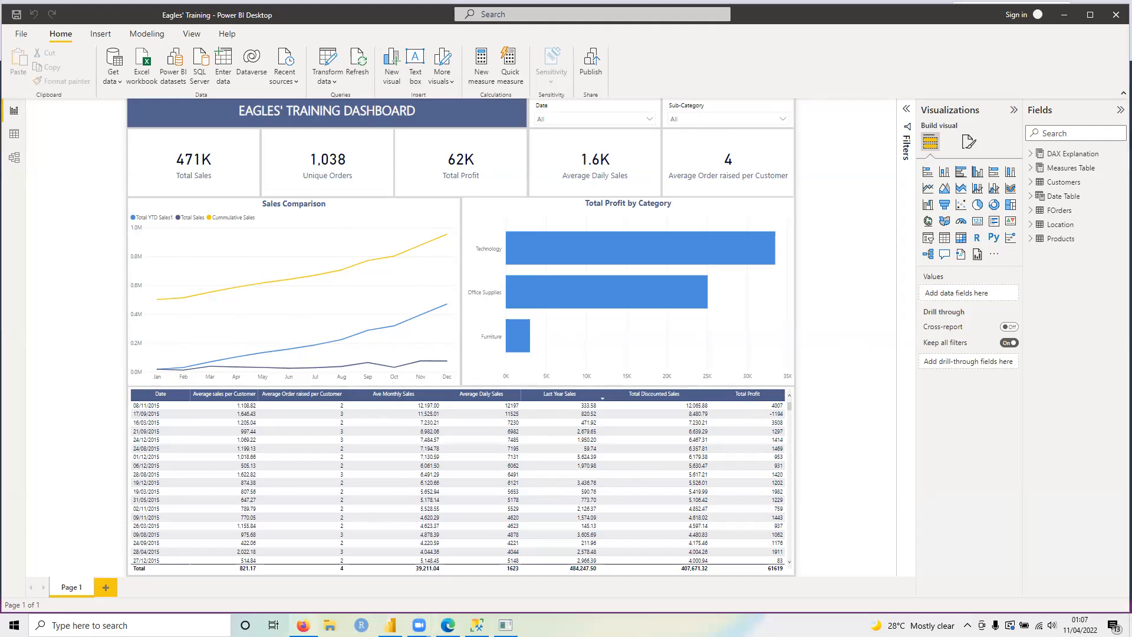
left_click(333, 625)
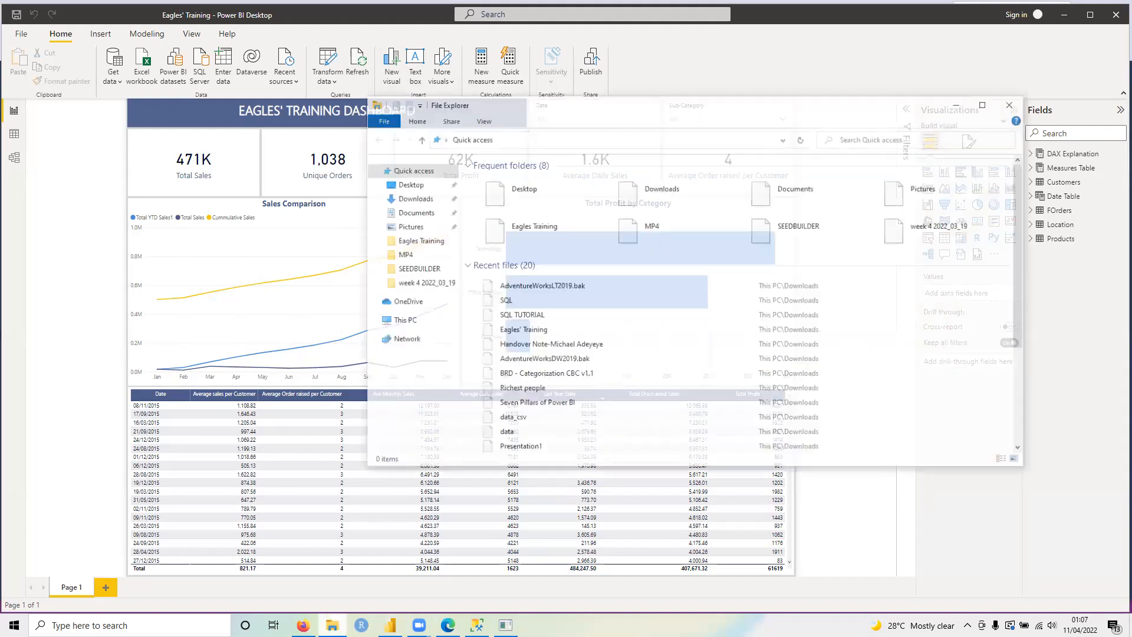
scroll(694, 352, "down", 1)
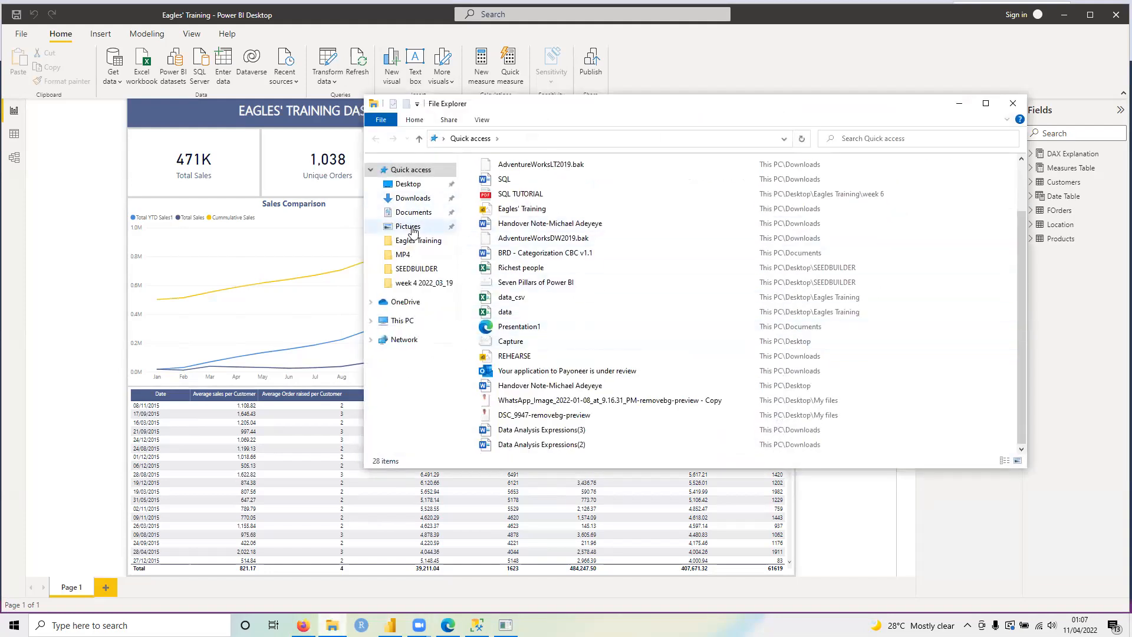
left_click(413, 240)
scroll(620, 378, "down", 2)
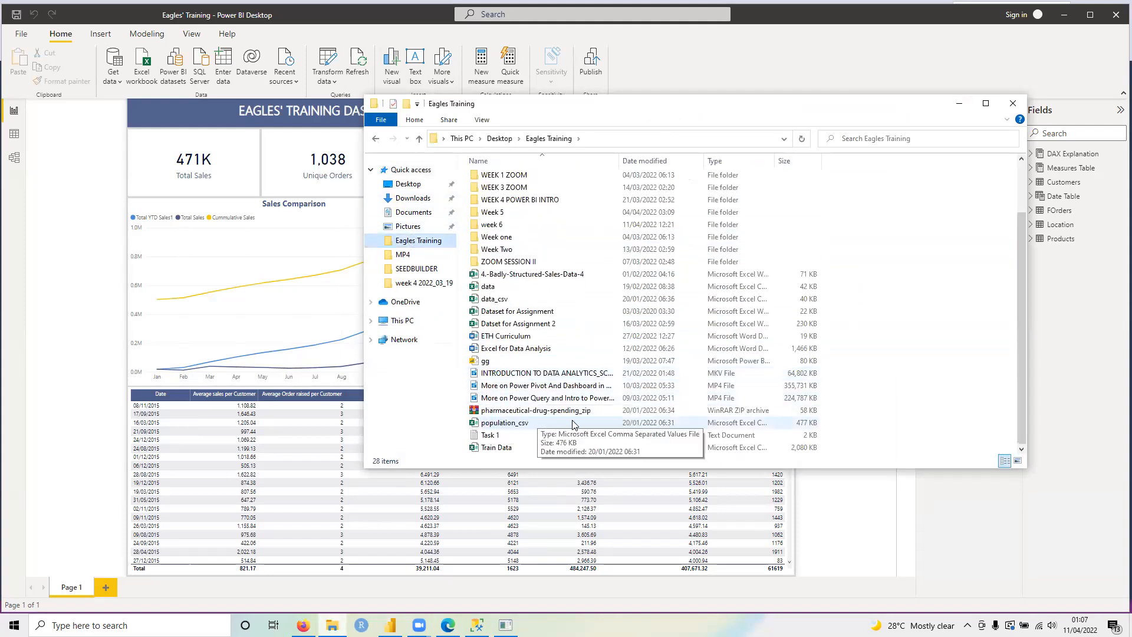
View the Seven Pillars of Power BI image from the SEEDBUILDER folder, and minimize Photos and File Explorer to return to the report
left_click(416, 268)
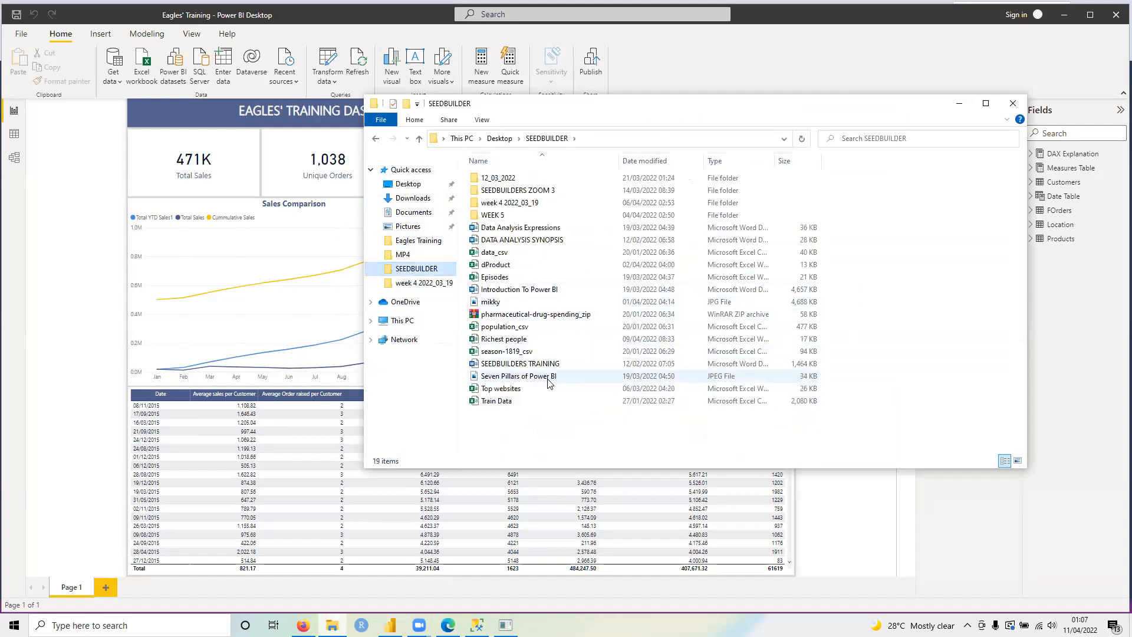
double_click(529, 377)
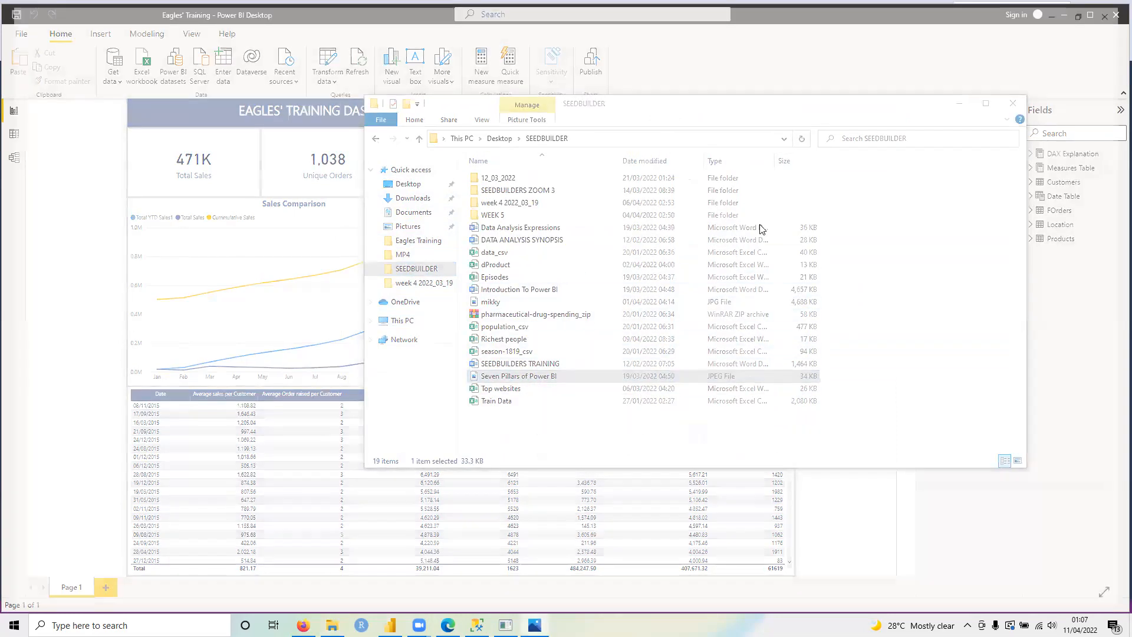
scroll(447, 243, "up", 3)
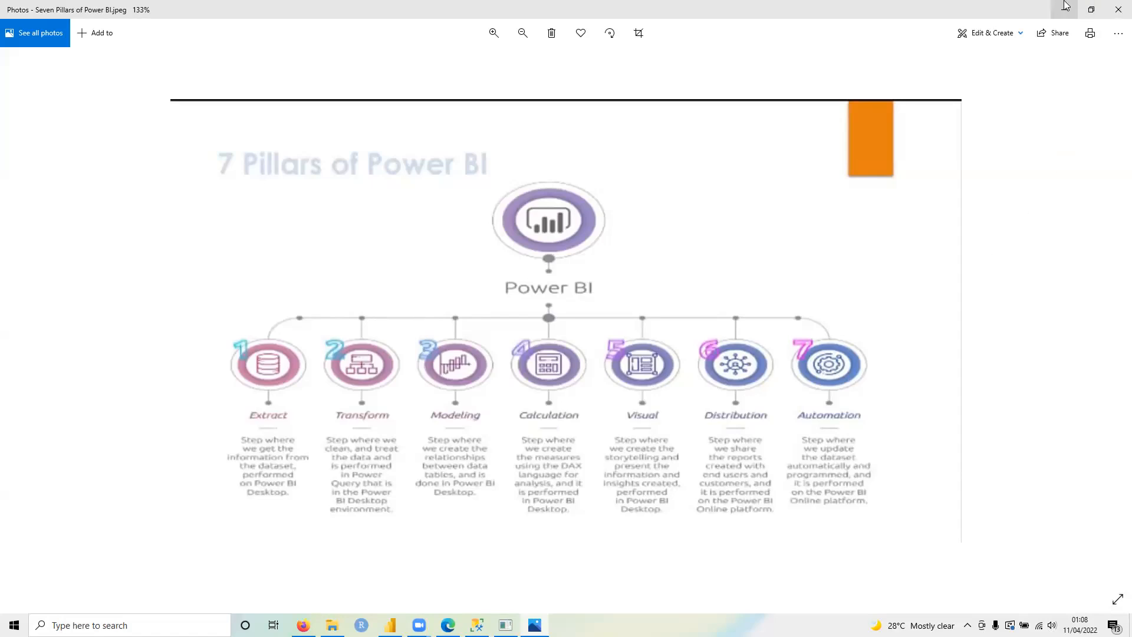
left_click(1066, 7)
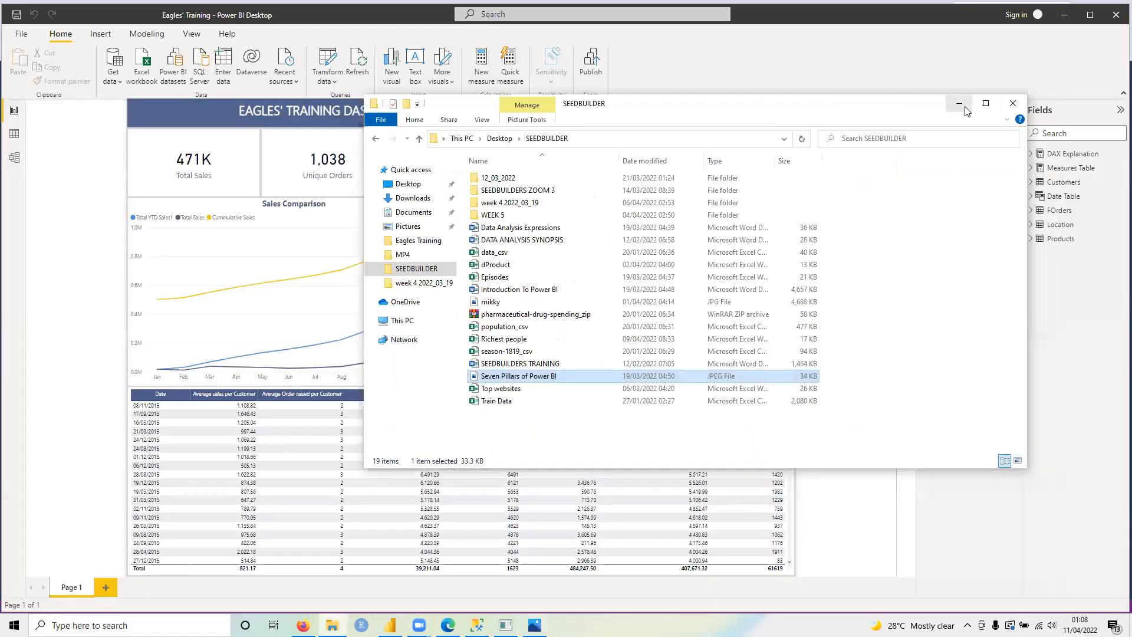
left_click(960, 104)
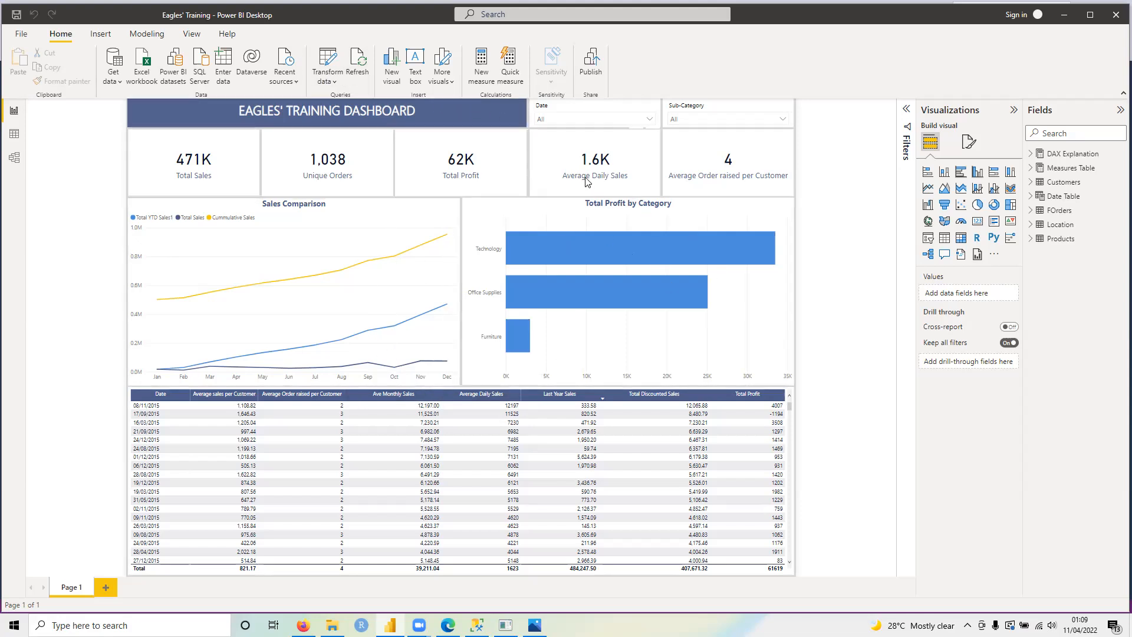
Examine the Align and Group formatting options for the Total Sales card, and select the Unique Orders card
mouse_move(685, 293)
left_click(216, 156)
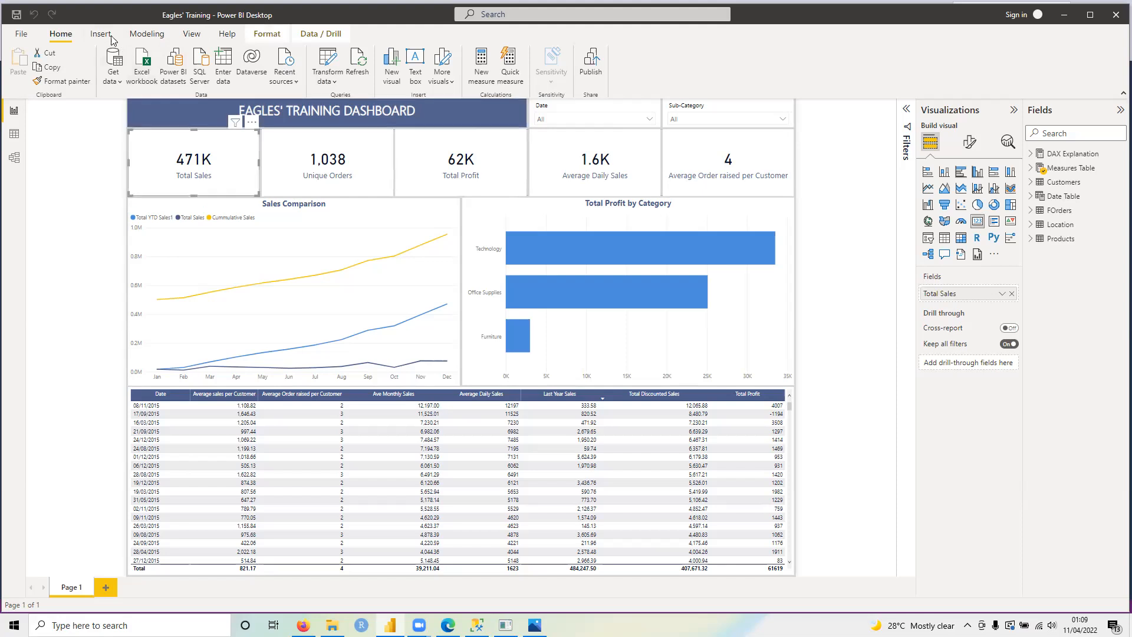
left_click(271, 34)
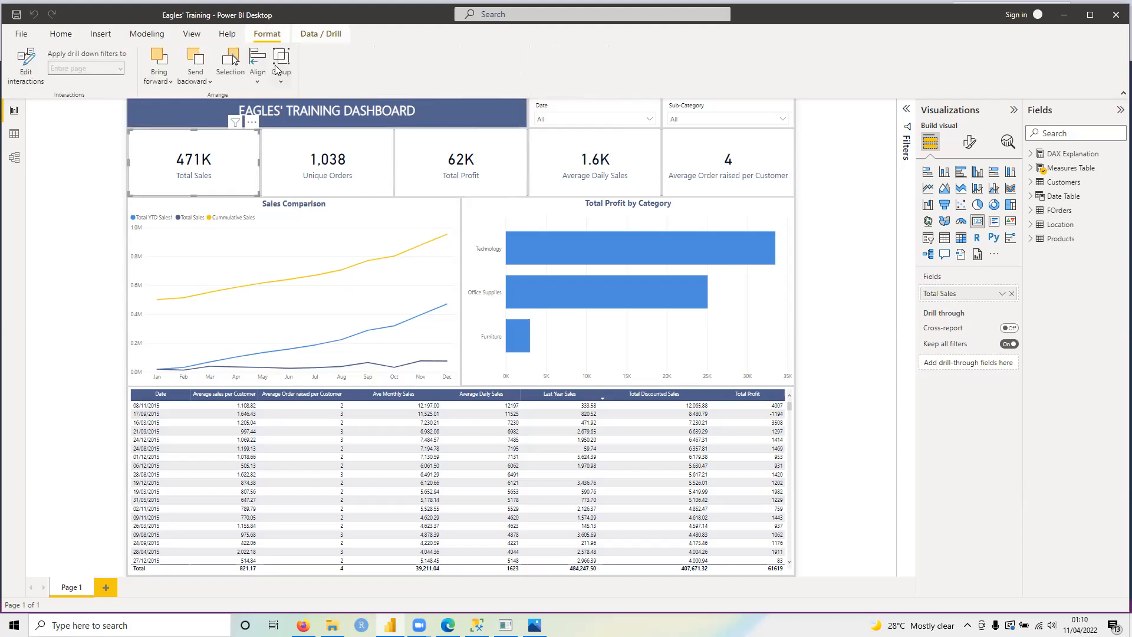
left_click(259, 76)
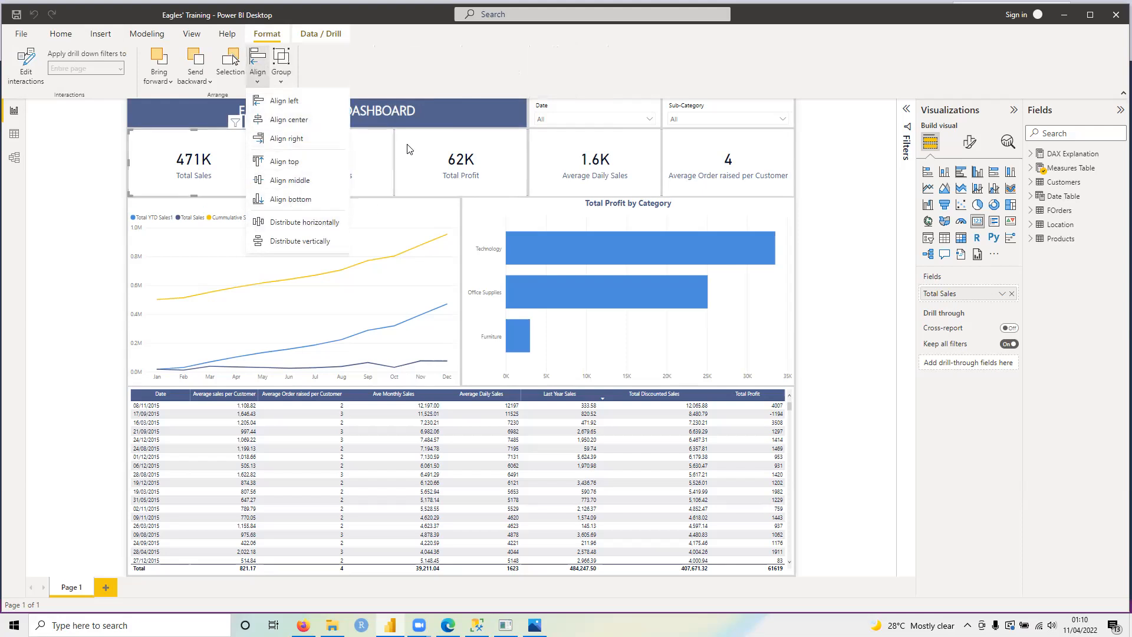
left_click(281, 76)
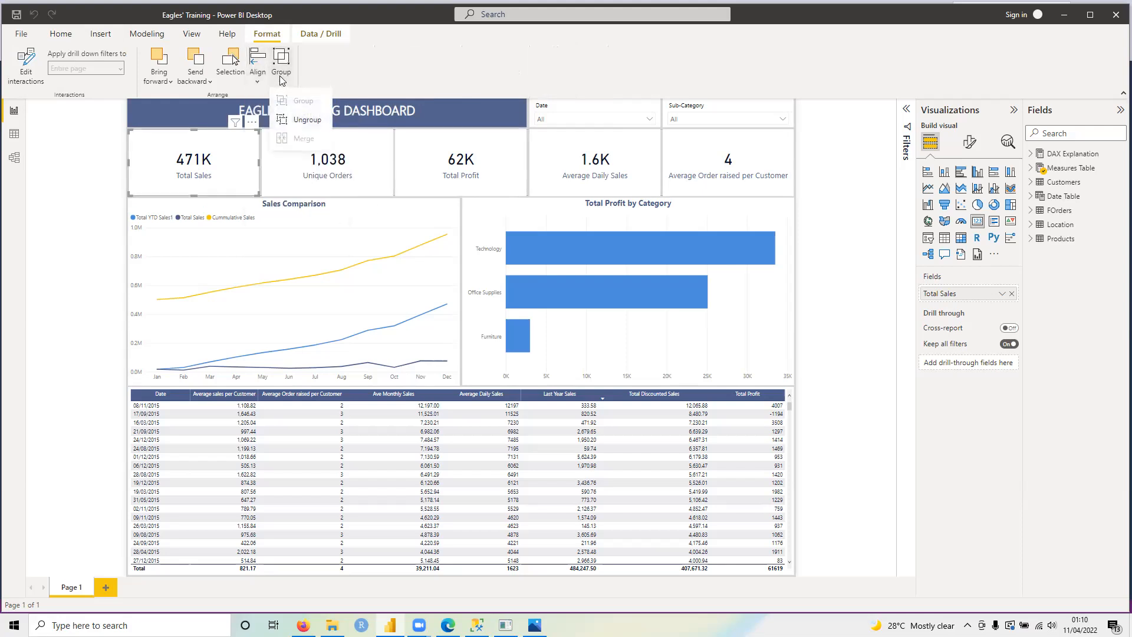
left_click(373, 69)
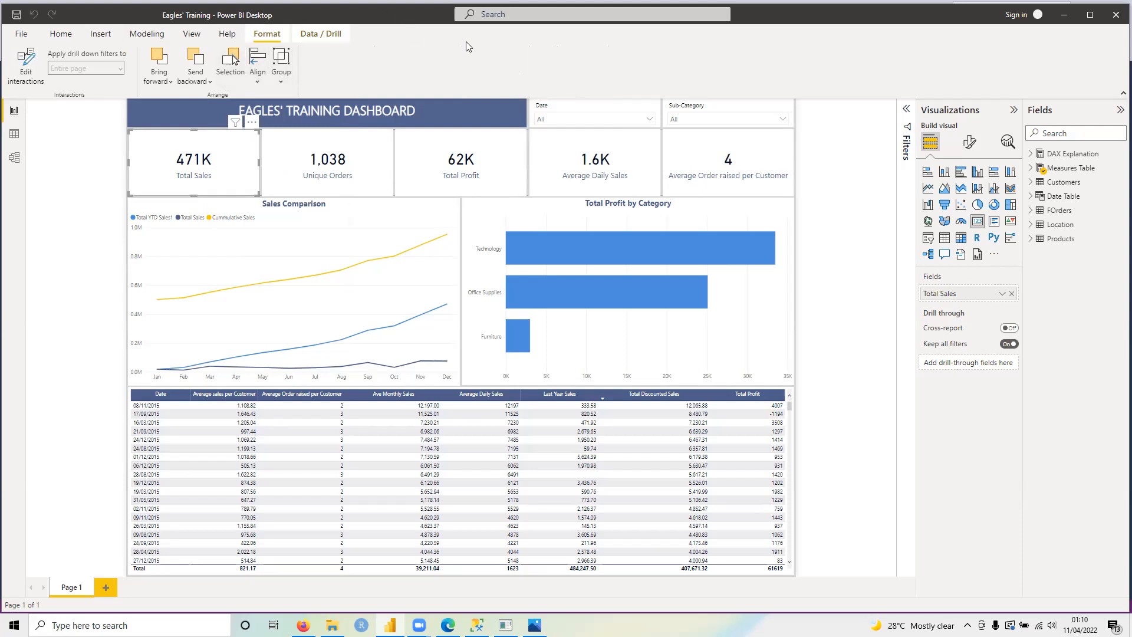
left_click(328, 180)
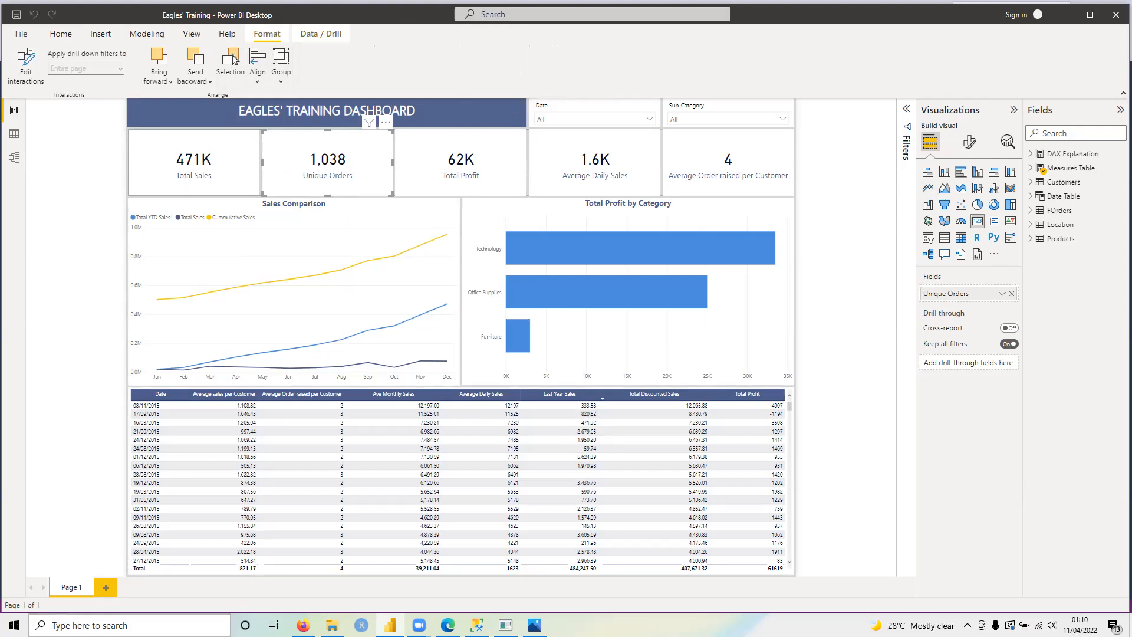
Open PowerPoint, create a presentation from the 3D float design template, and select the title placeholder on the first slide
left_click(130, 625)
type("power")
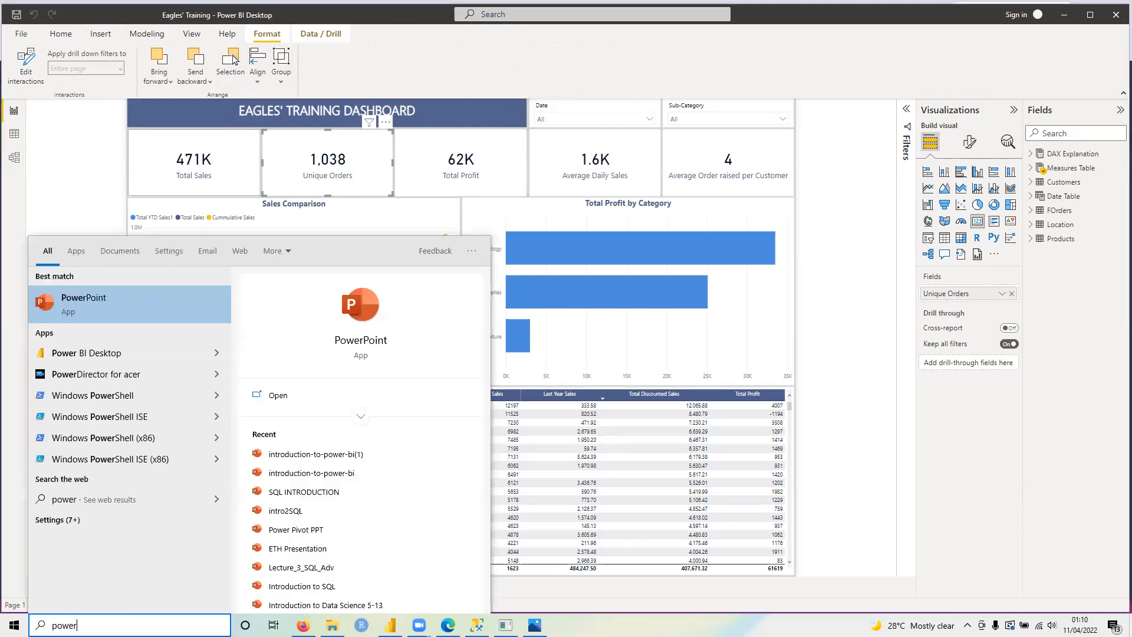
left_click(152, 313)
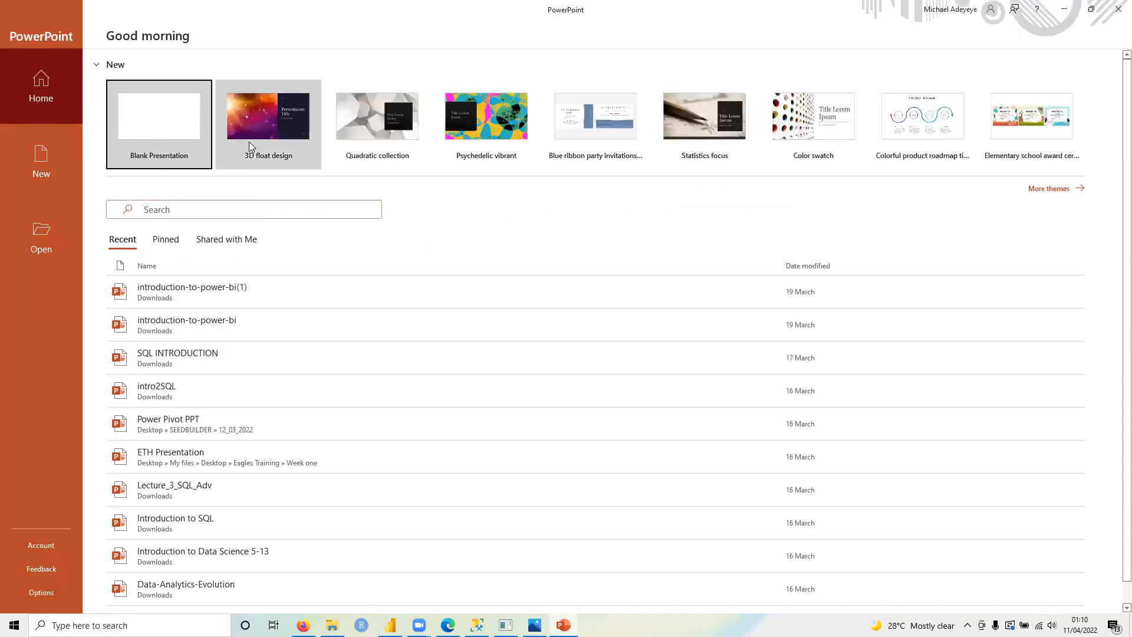
left_click(249, 120)
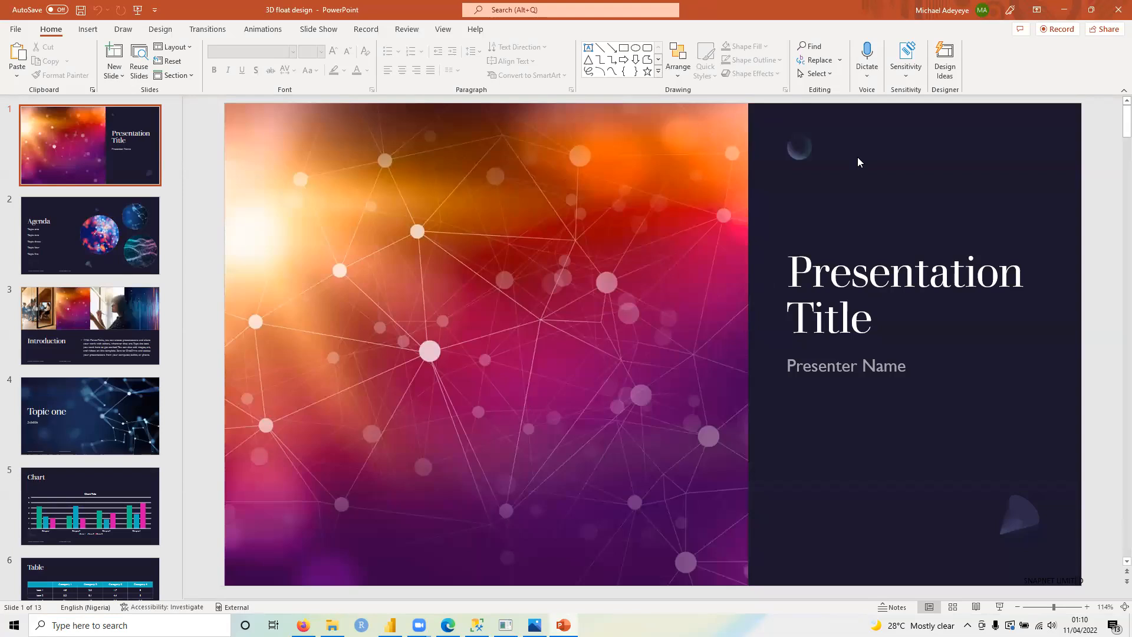
left_click(837, 341)
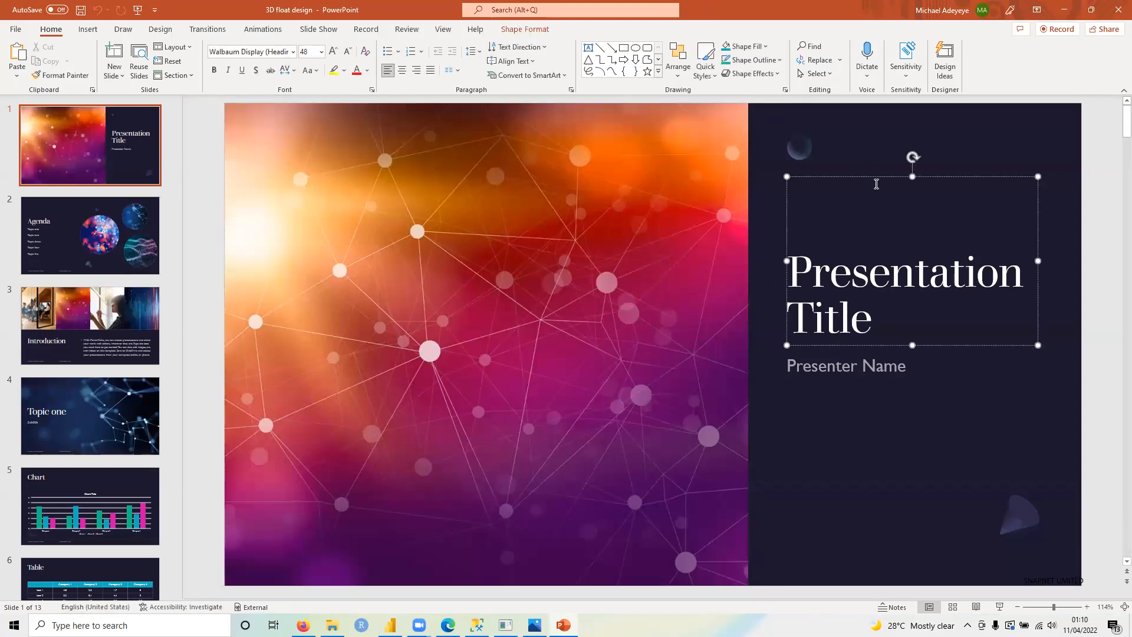